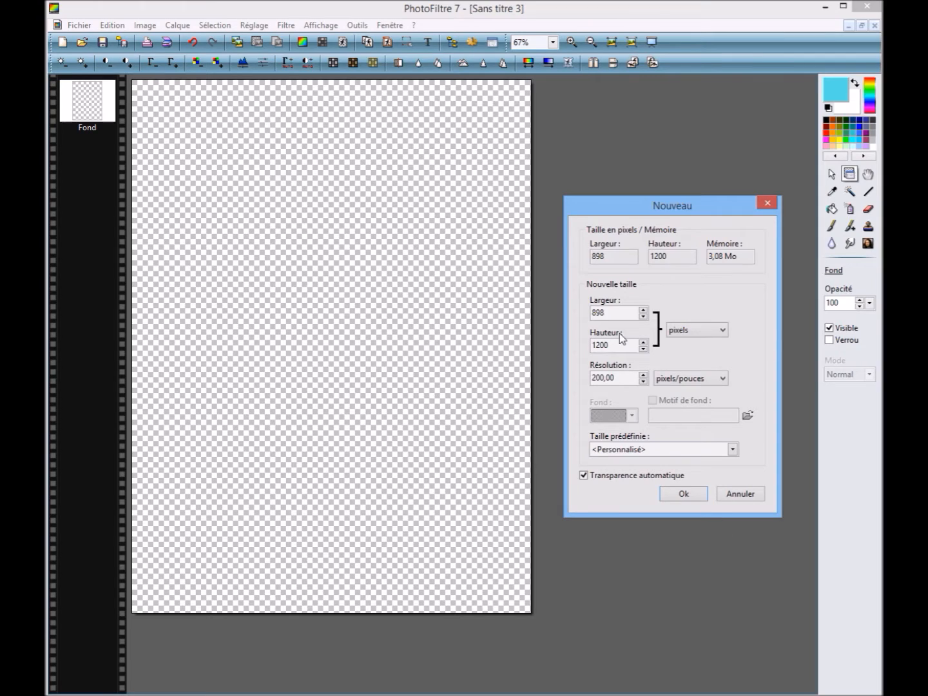
# Create a new 898 × 1200 pixel image at 200 pixels/pouces with Transparence automatique enabled.
pyautogui.click(724, 331)
pyautogui.click(703, 341)
pyautogui.click(584, 476)
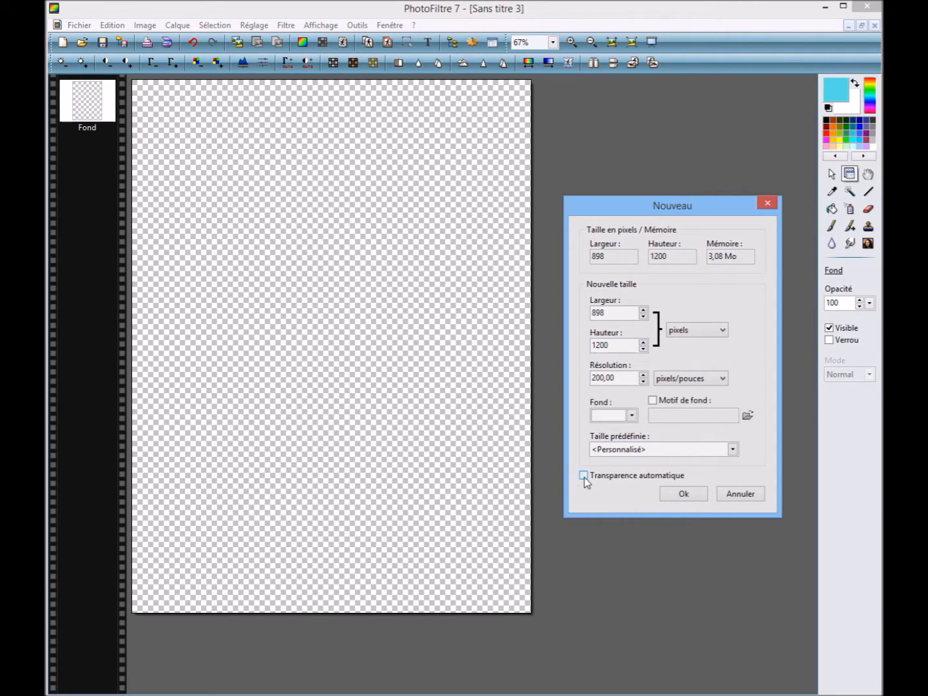
pyautogui.click(584, 477)
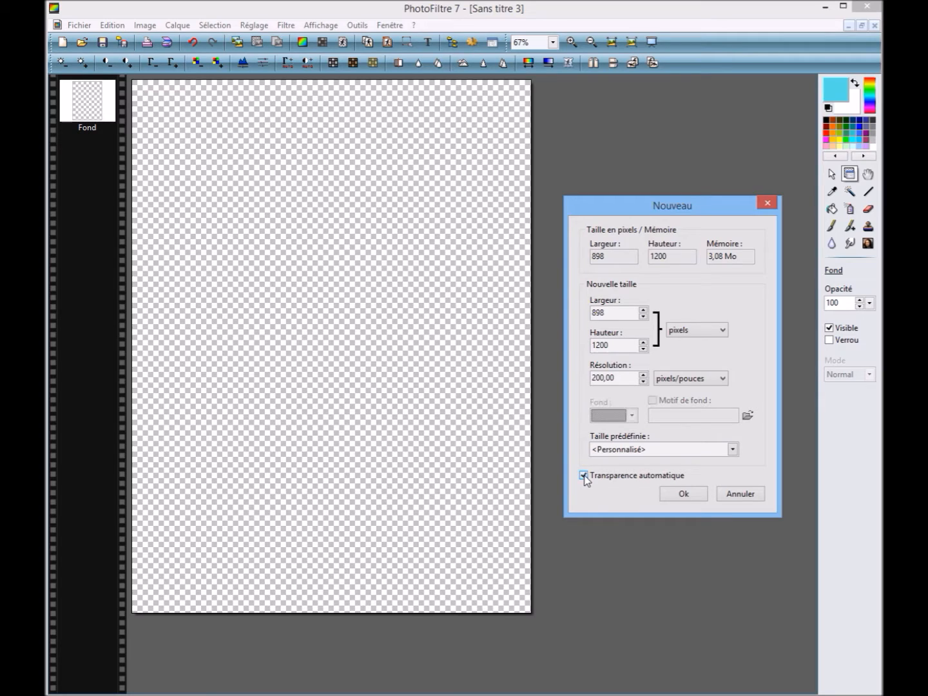
pyautogui.click(683, 494)
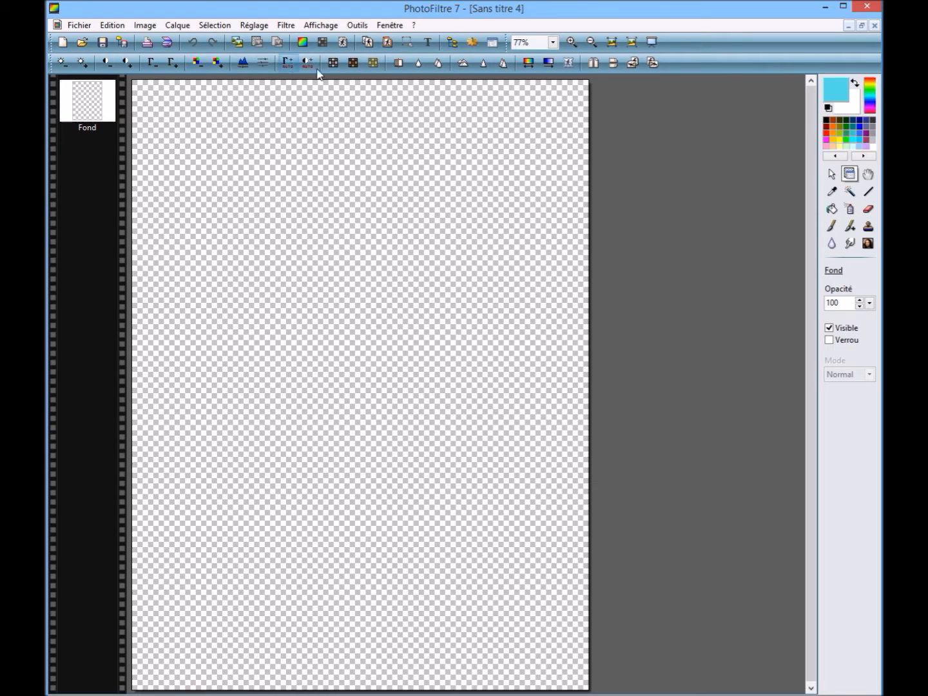
# Show the image explorer and load the "ressources affiche" folder from ludovia / AFFICHE PHOTFILTRE.
pyautogui.click(454, 44)
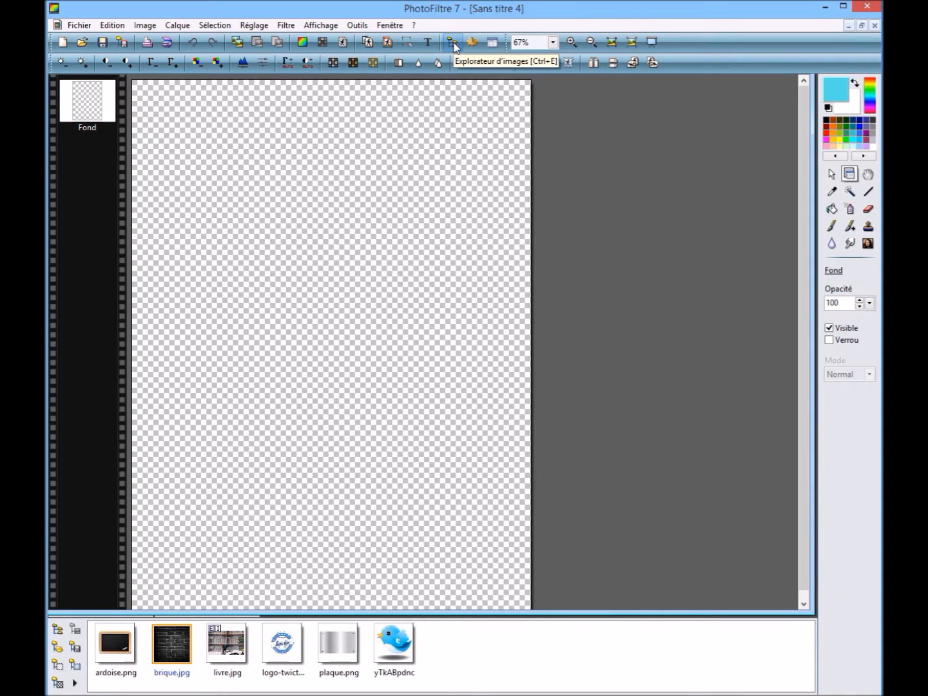
pyautogui.click(57, 631)
pyautogui.click(645, 449)
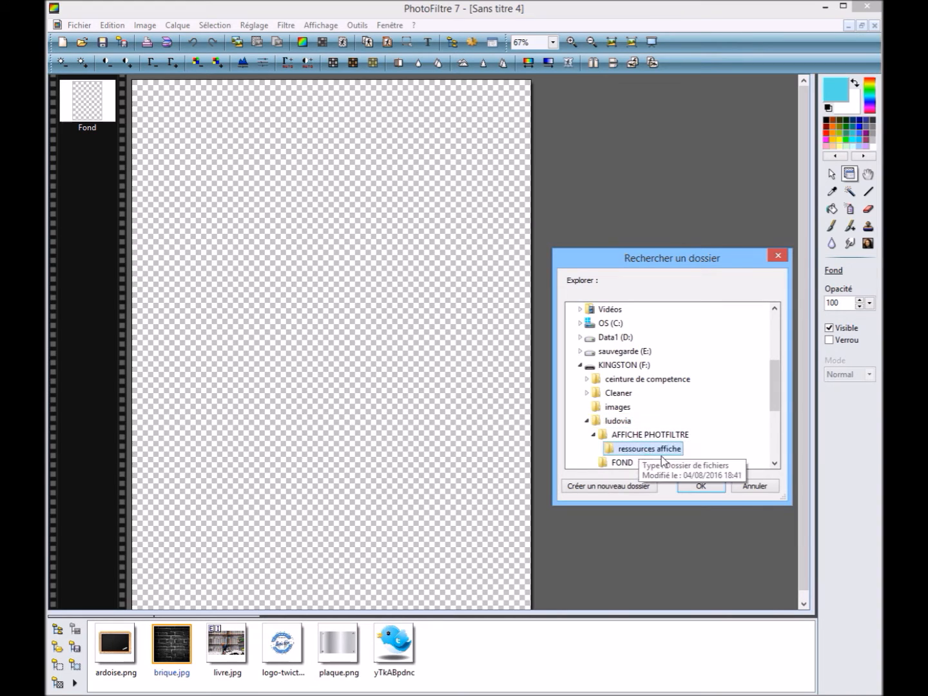
pyautogui.click(700, 486)
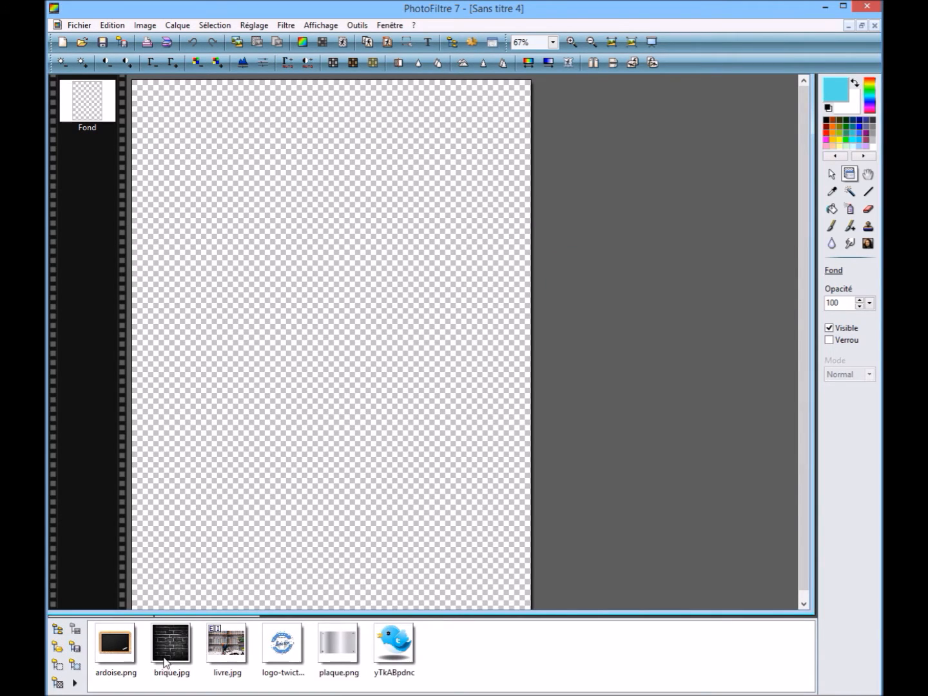
# Add brique.jpg to the canvas as a layer and rename that layer "fond 1".
pyautogui.moveTo(165, 655); pyautogui.dragTo(237, 511)
pyautogui.moveTo(276, 457); pyautogui.dragTo(276, 458)
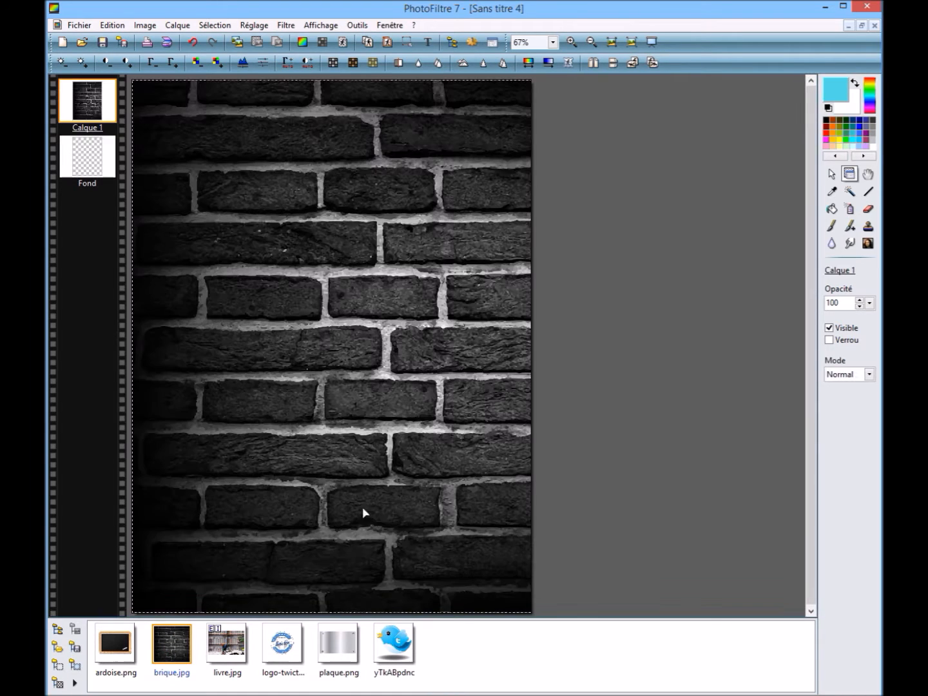
pyautogui.rightClick(90, 128)
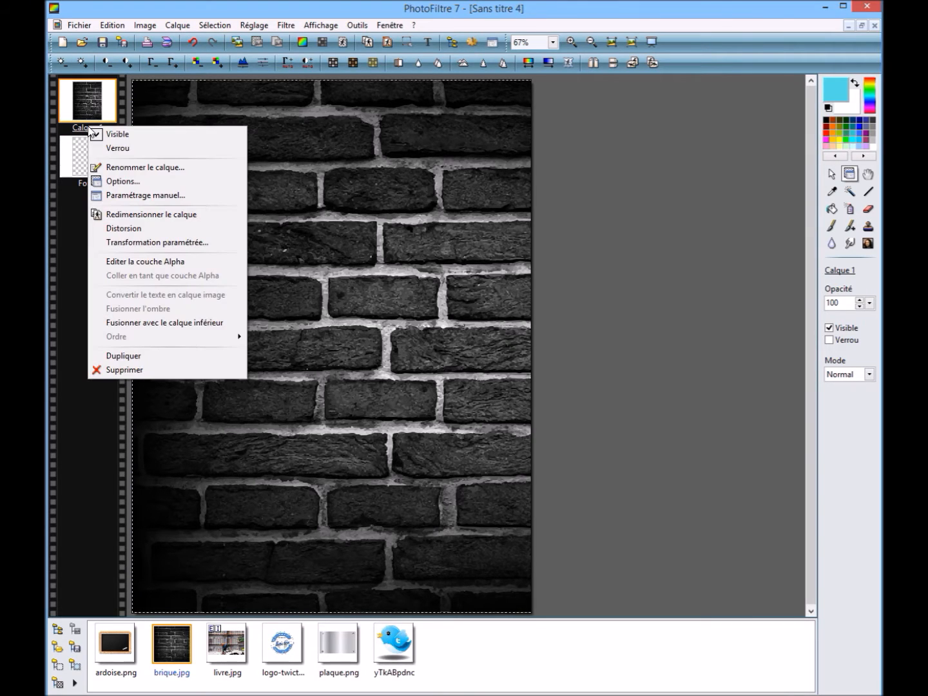
pyautogui.rightClick(82, 107)
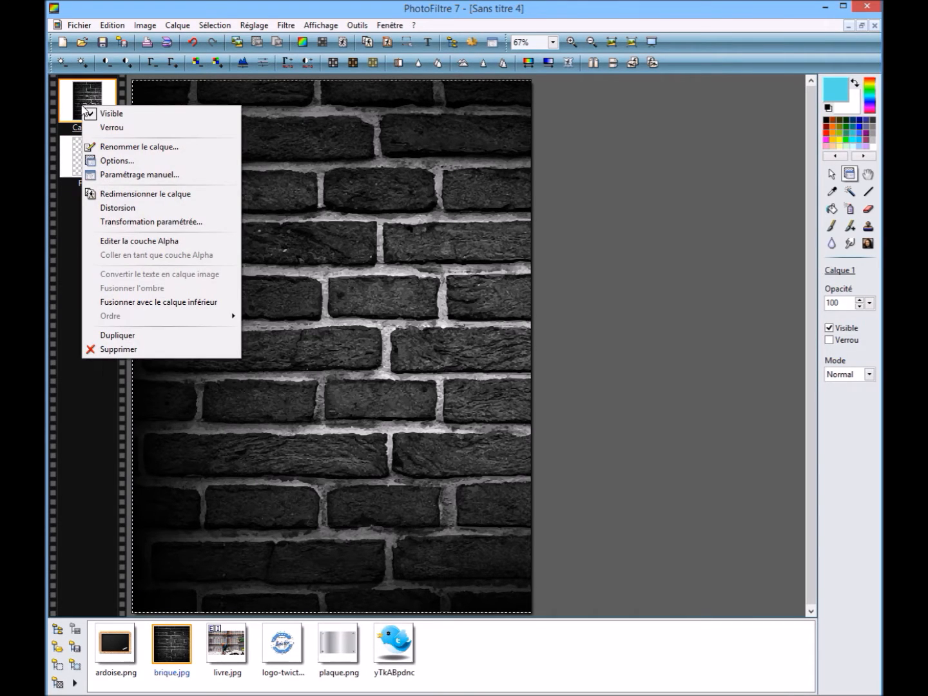
pyautogui.click(113, 145)
pyautogui.write('fond 1')
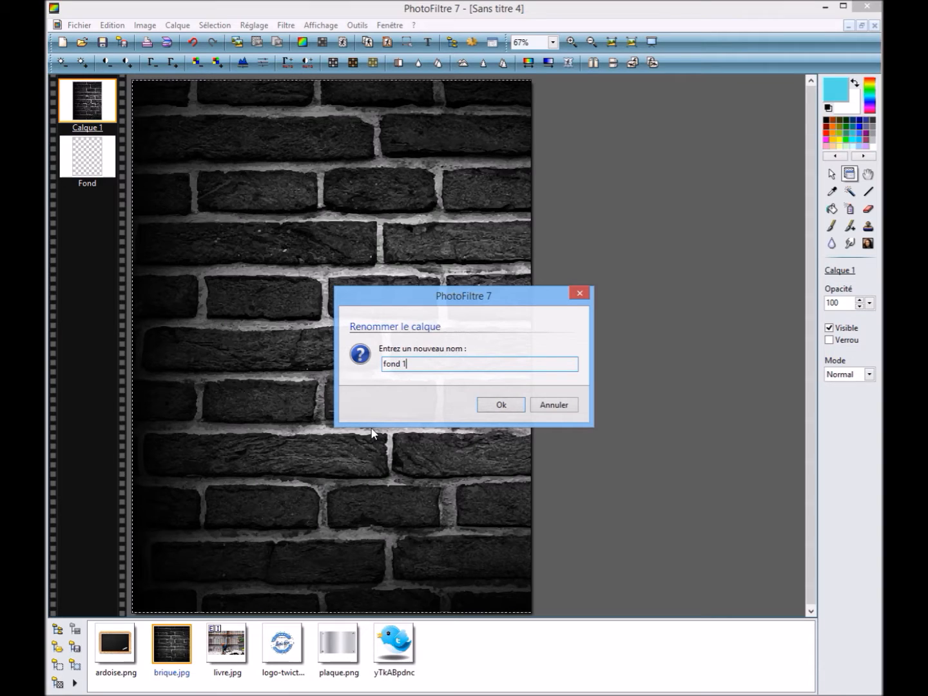
pyautogui.click(503, 403)
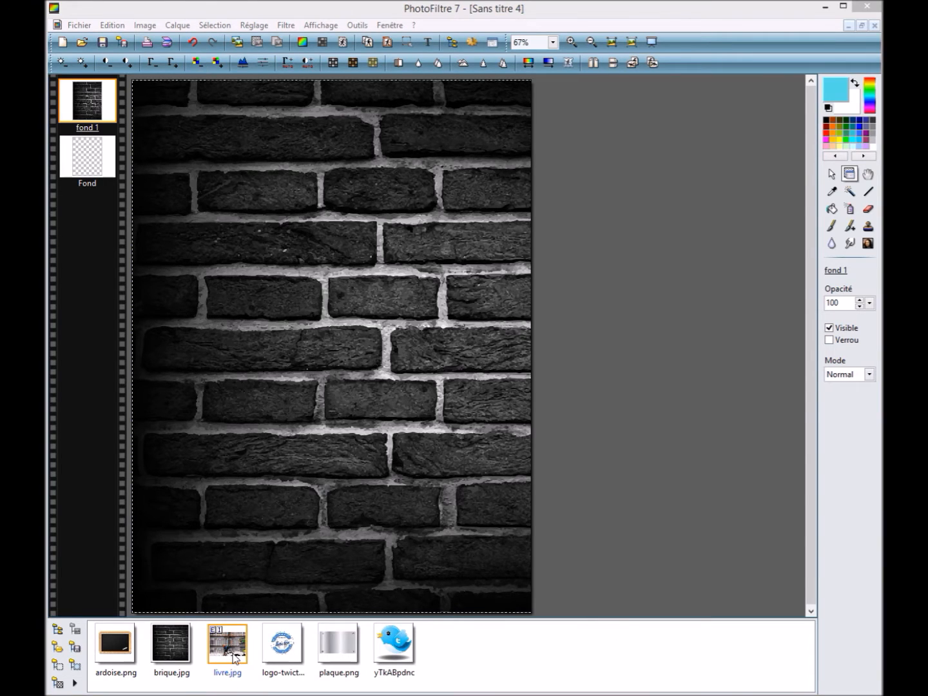
# Add livre.jpg to the canvas as a layer and rename that layer "fond 2".
pyautogui.moveTo(225, 654); pyautogui.dragTo(281, 410)
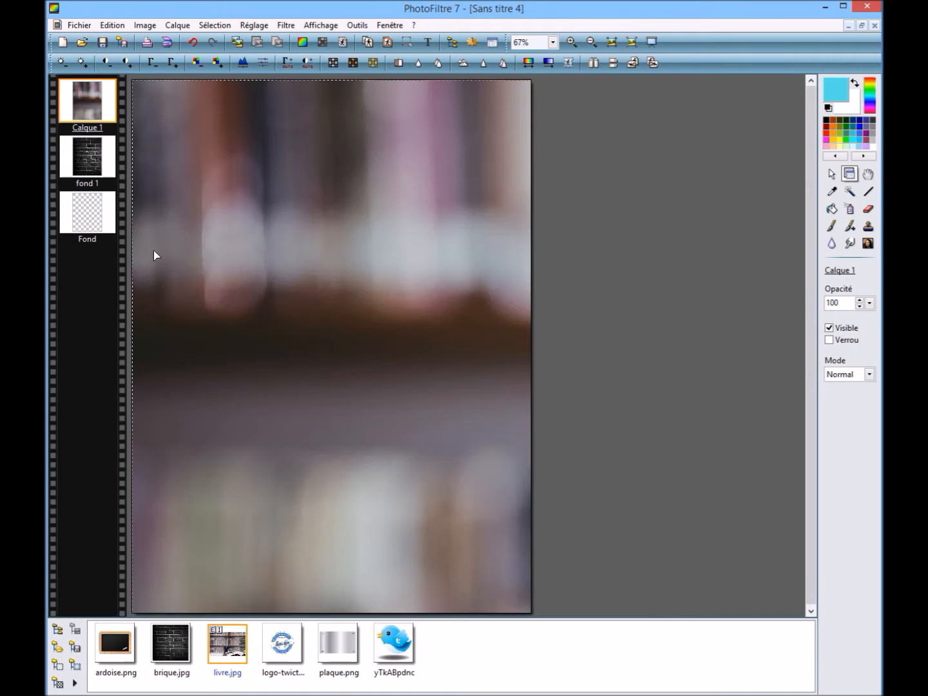
pyautogui.rightClick(86, 128)
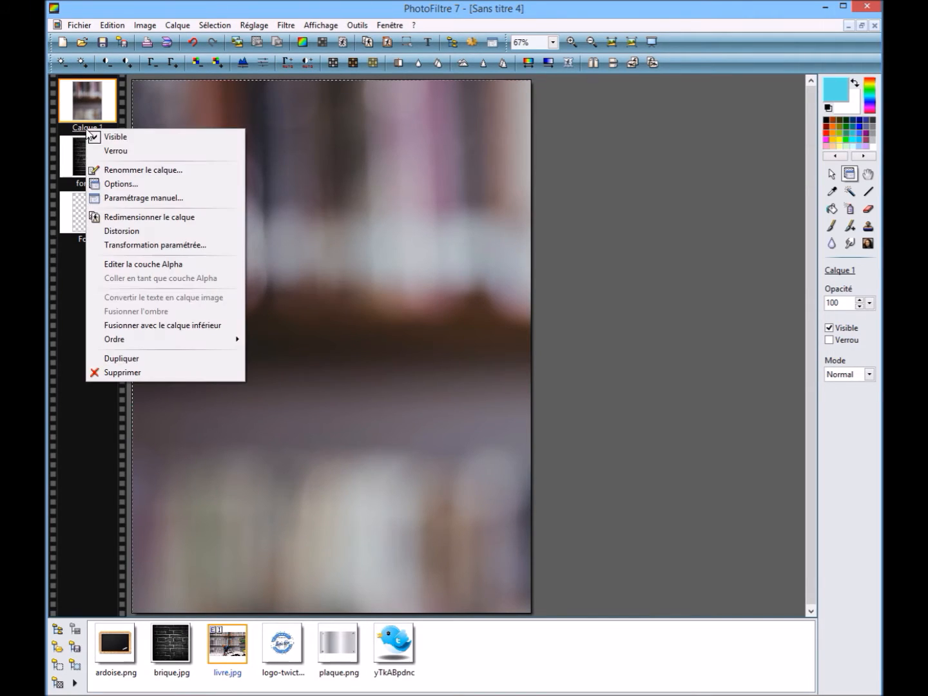
pyautogui.click(131, 170)
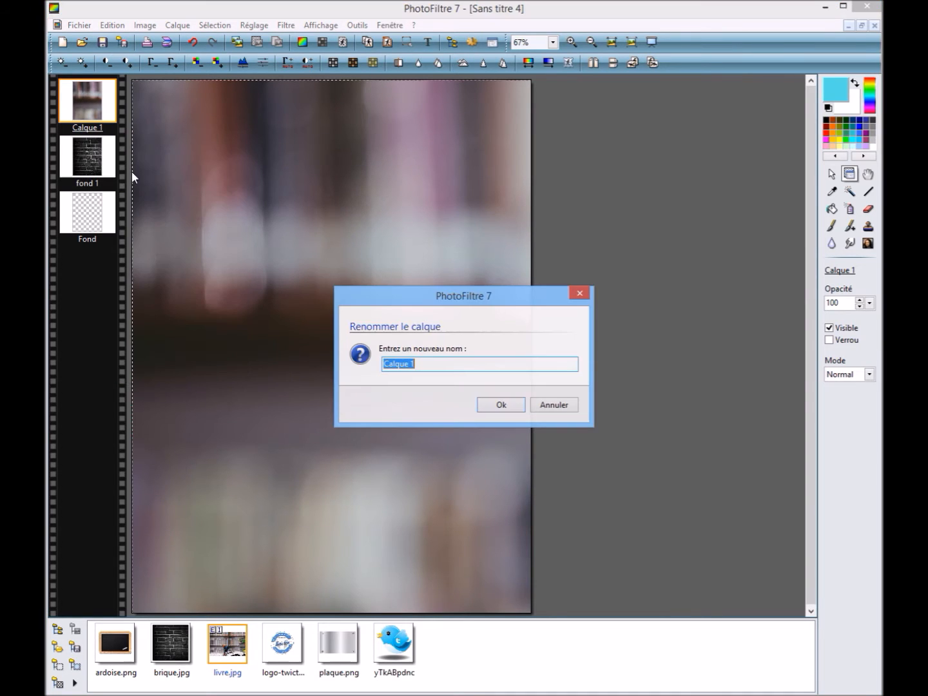
pyautogui.write('fond 2')
pyautogui.click(497, 407)
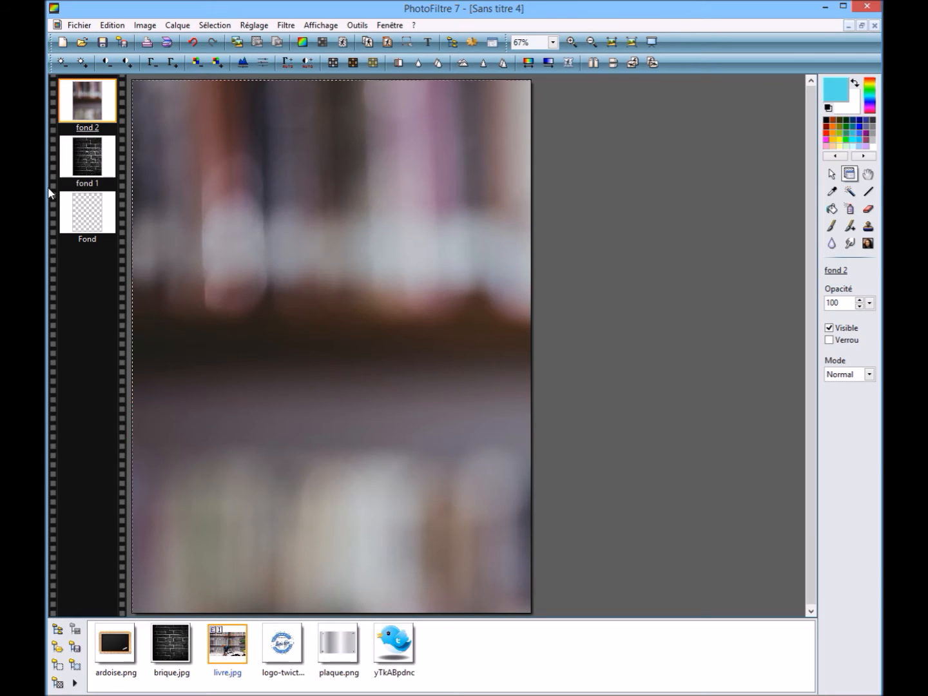
# Start resizing the fond 2 layer and shrink the oversized photo by repeatedly scaling its upper-left corner inward and moving it back.
pyautogui.rightClick(85, 105)
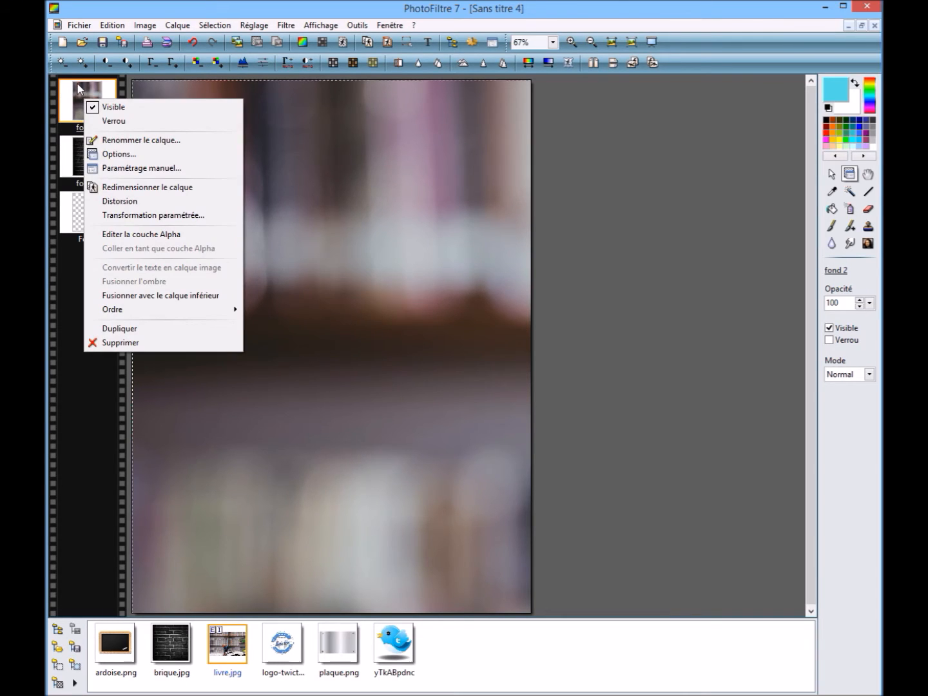
pyautogui.click(133, 188)
pyautogui.moveTo(133, 78); pyautogui.dragTo(254, 202)
pyautogui.moveTo(322, 212); pyautogui.dragTo(300, 241)
pyautogui.moveTo(496, 353); pyautogui.dragTo(265, 229)
pyautogui.moveTo(156, 115); pyautogui.dragTo(252, 241)
pyautogui.moveTo(348, 244); pyautogui.dragTo(375, 264)
pyautogui.hotkey('ctrl', 'z')
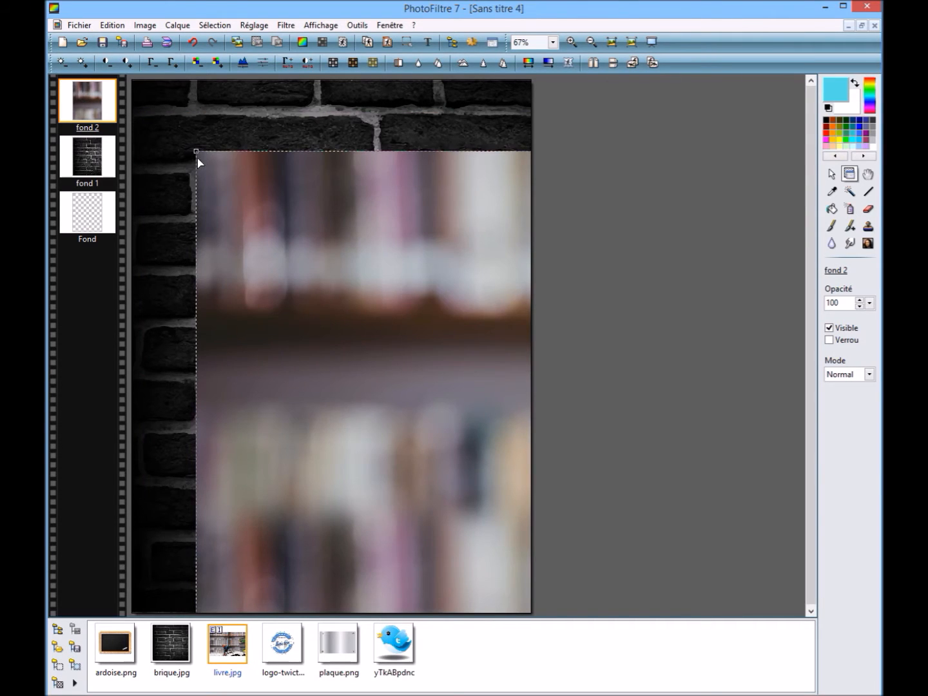
pyautogui.moveTo(196, 151); pyautogui.dragTo(428, 306)
pyautogui.moveTo(477, 386); pyautogui.dragTo(198, 185)
pyautogui.moveTo(148, 103); pyautogui.dragTo(433, 293)
pyautogui.moveTo(483, 387); pyautogui.dragTo(209, 211)
pyautogui.moveTo(160, 118); pyautogui.dragTo(362, 302)
pyautogui.moveTo(484, 386); pyautogui.dragTo(265, 214)
pyautogui.moveTo(211, 126); pyautogui.dragTo(418, 264)
pyautogui.moveTo(478, 378); pyautogui.dragTo(194, 235)
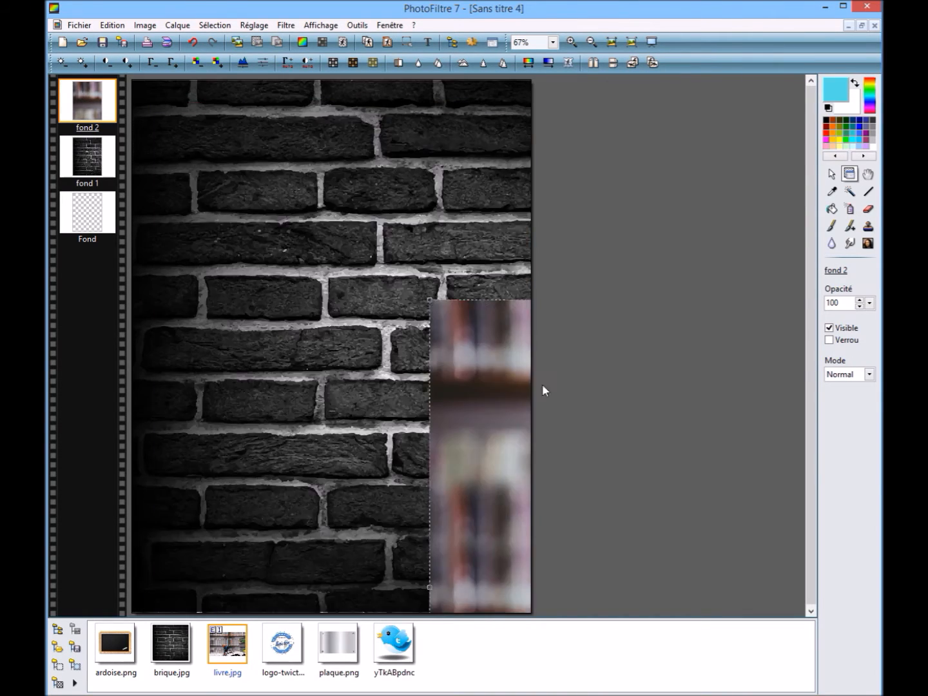
# Fit the fond 2 photo to the page width, place it midway down over the bricks and validate the resize.
pyautogui.moveTo(132, 123); pyautogui.dragTo(204, 179)
pyautogui.moveTo(330, 293); pyautogui.dragTo(238, 246)
pyautogui.moveTo(188, 192); pyautogui.dragTo(267, 223)
pyautogui.moveTo(205, 163); pyautogui.dragTo(228, 176)
pyautogui.moveTo(345, 296); pyautogui.dragTo(279, 325)
pyautogui.moveTo(334, 333); pyautogui.dragTo(313, 336)
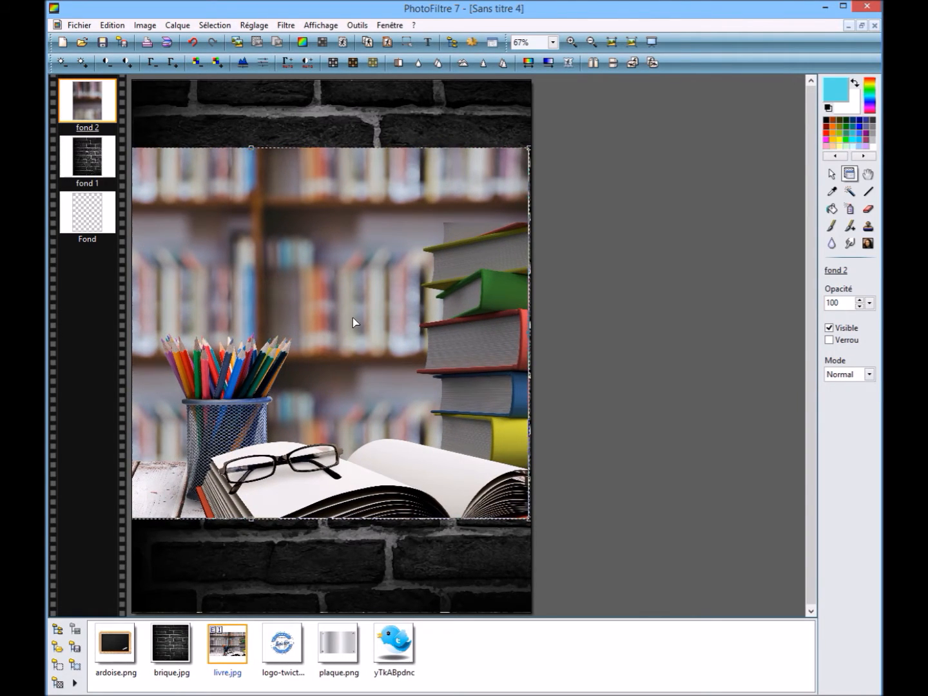
pyautogui.moveTo(352, 317); pyautogui.dragTo(355, 316)
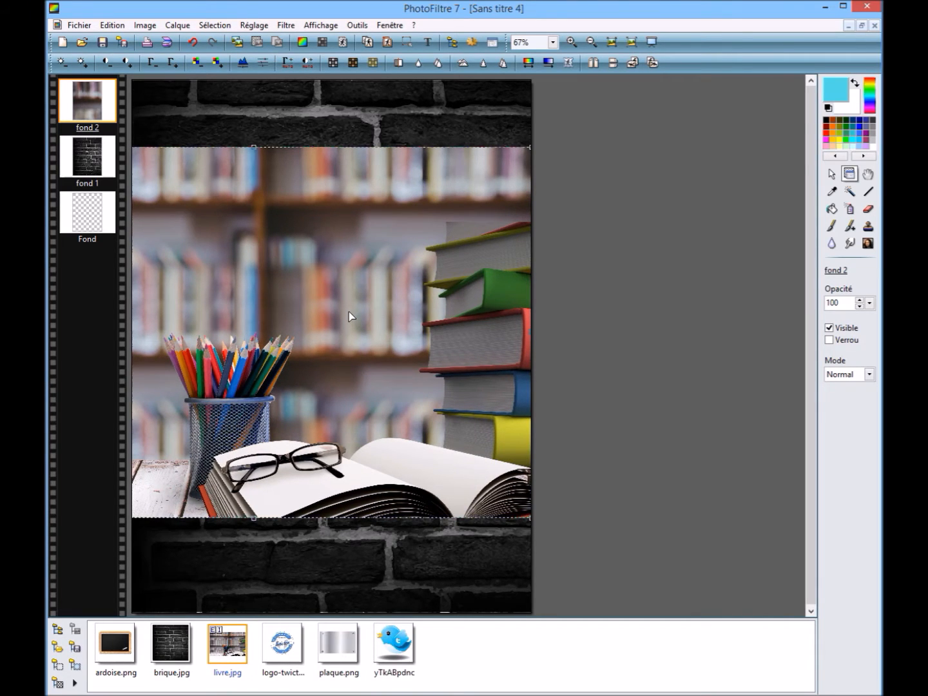
pyautogui.rightClick(348, 312)
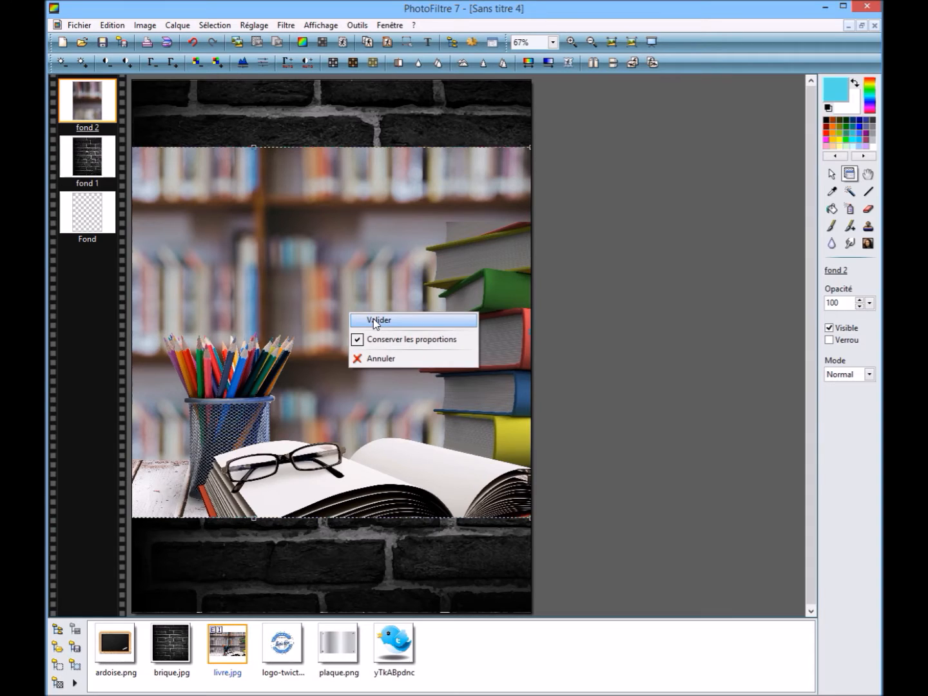
pyautogui.click(371, 317)
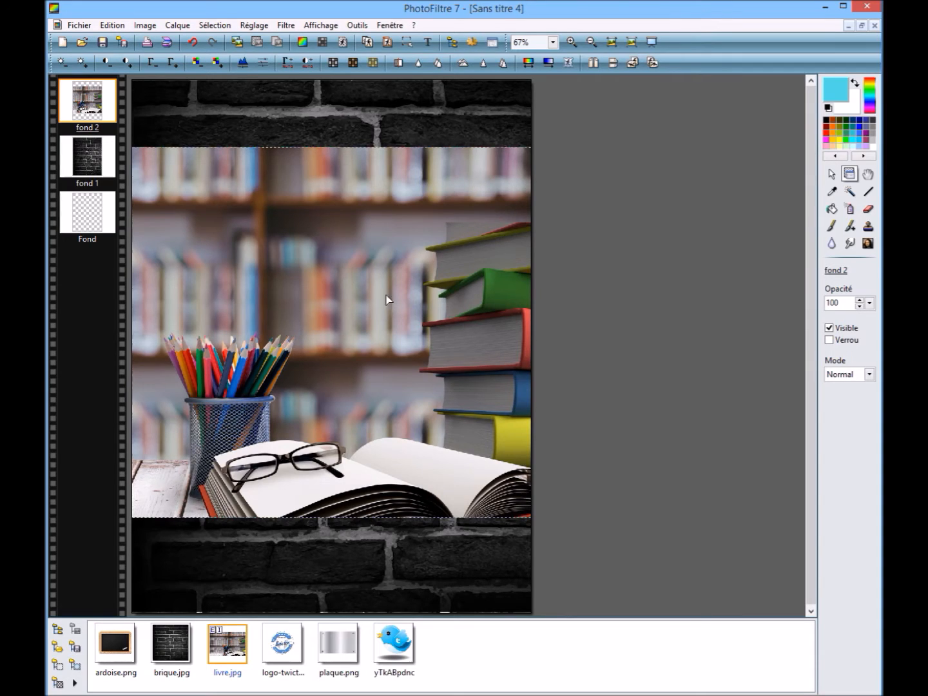
# Set the fond 2 layer's opacity to 90% in its layer options.
pyautogui.rightClick(346, 282)
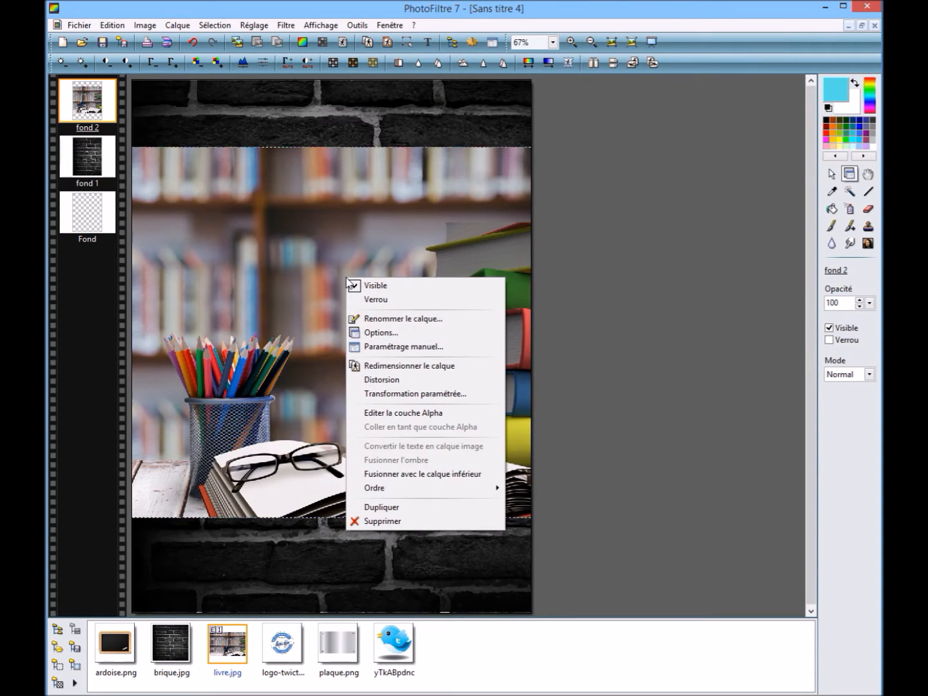
pyautogui.click(387, 333)
pyautogui.moveTo(867, 262); pyautogui.dragTo(845, 270)
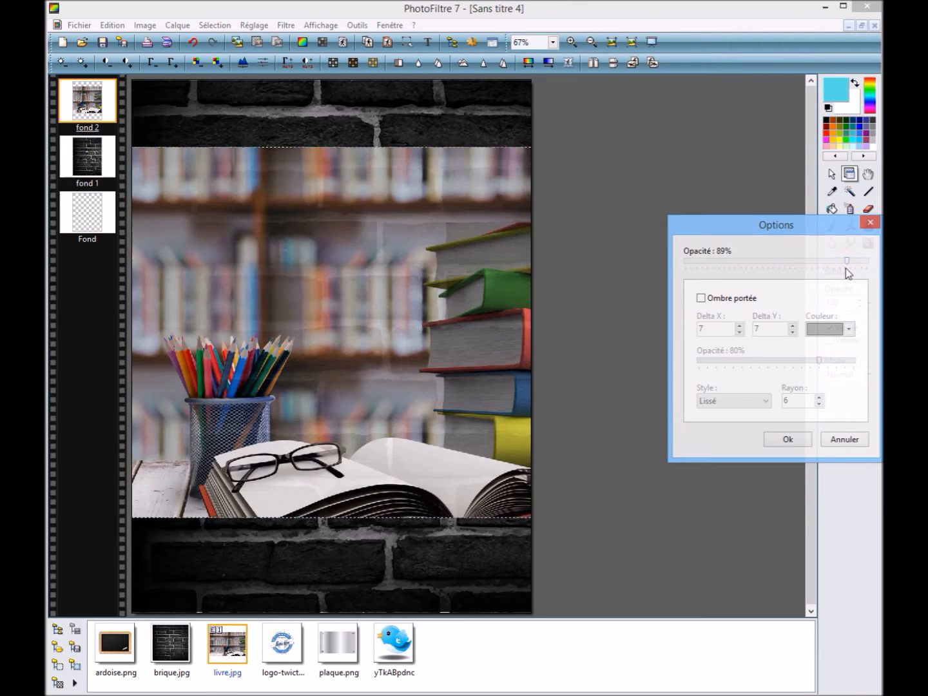
pyautogui.moveTo(846, 258); pyautogui.dragTo(849, 262)
# Give the fond 2 layer a drop shadow with Delta X 20 and Delta Y 18, and apply the options.
pyautogui.click(701, 299)
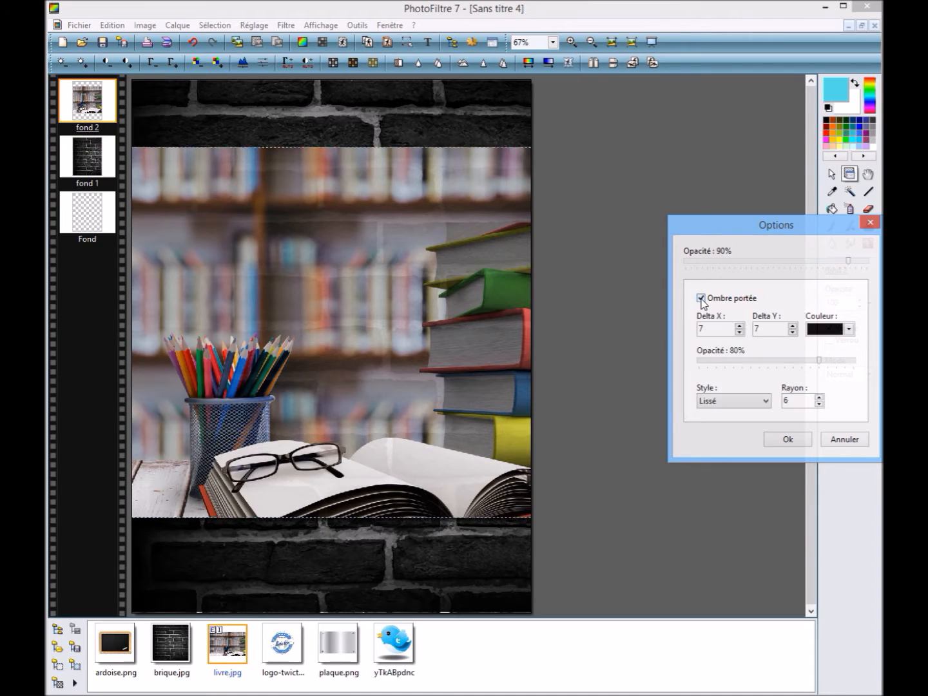
pyautogui.doubleClick(739, 326)
pyautogui.tripleClick(740, 327)
pyautogui.click(740, 326)
pyautogui.doubleClick(792, 326)
pyautogui.doubleClick(792, 326)
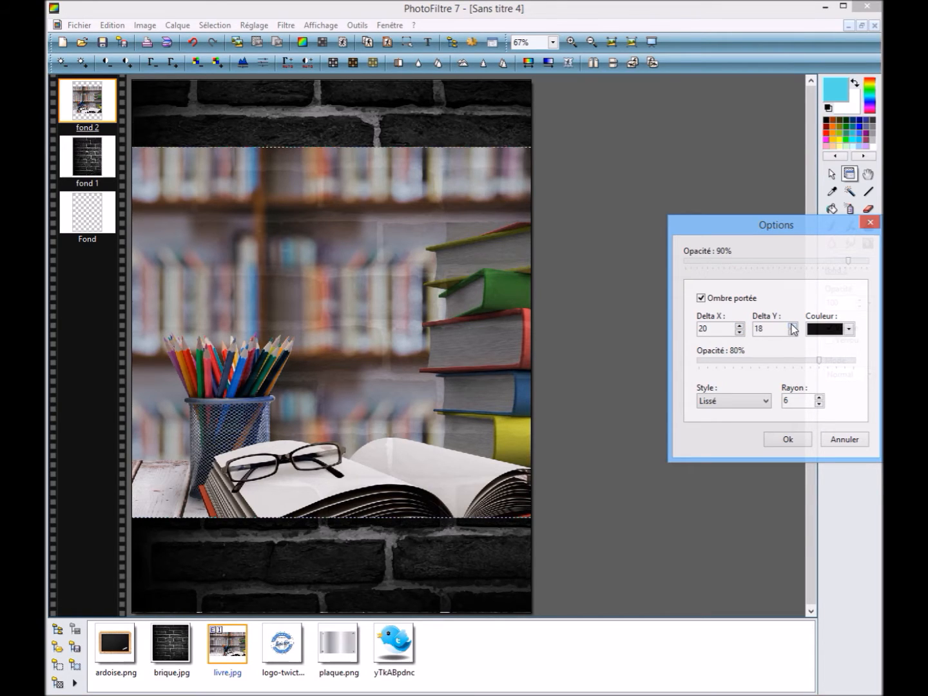
pyautogui.click(783, 440)
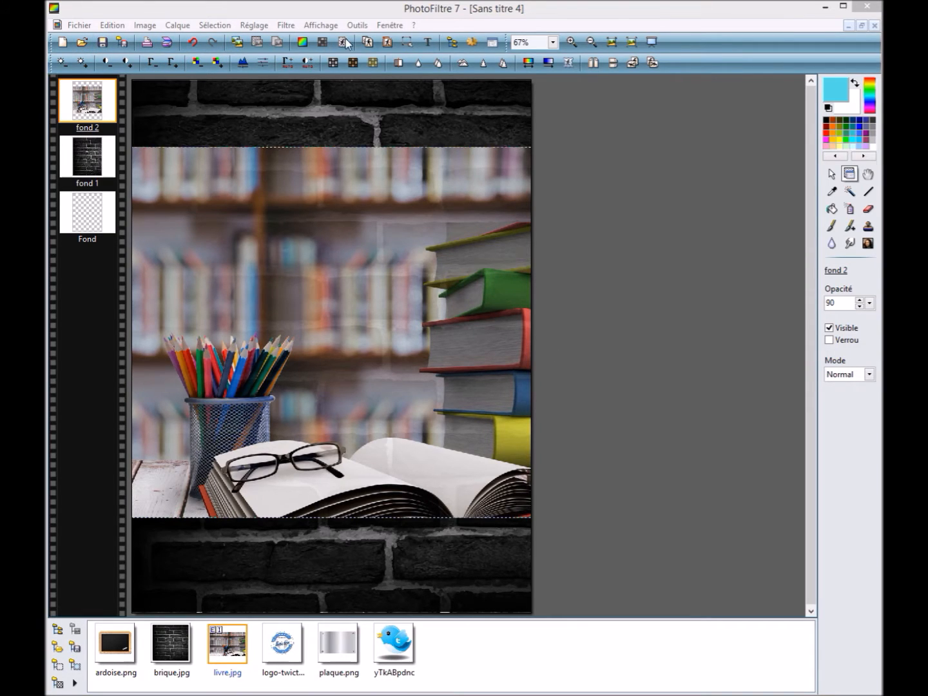
# Start a text element reading "Twictée" in Brush Script MT, size 200.
pyautogui.click(428, 49)
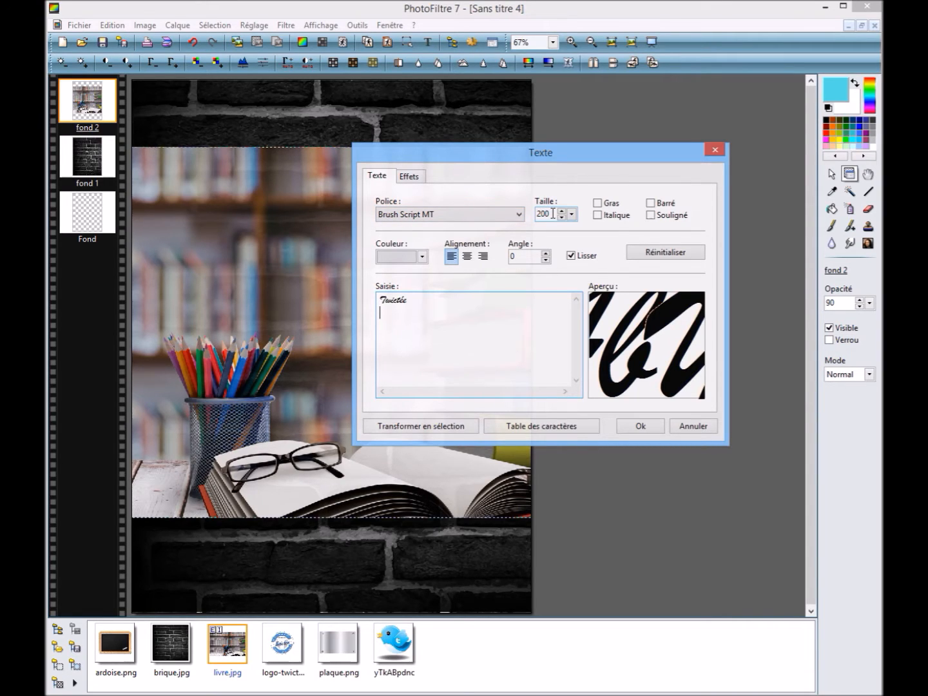
pyautogui.doubleClick(393, 300)
pyautogui.press('Delete')
pyautogui.write('Twictée')
# Choose a metallic pattern image as the Twictée text's fill, keep its drop shadow enabled, and add the text to the page.
pyautogui.click(413, 178)
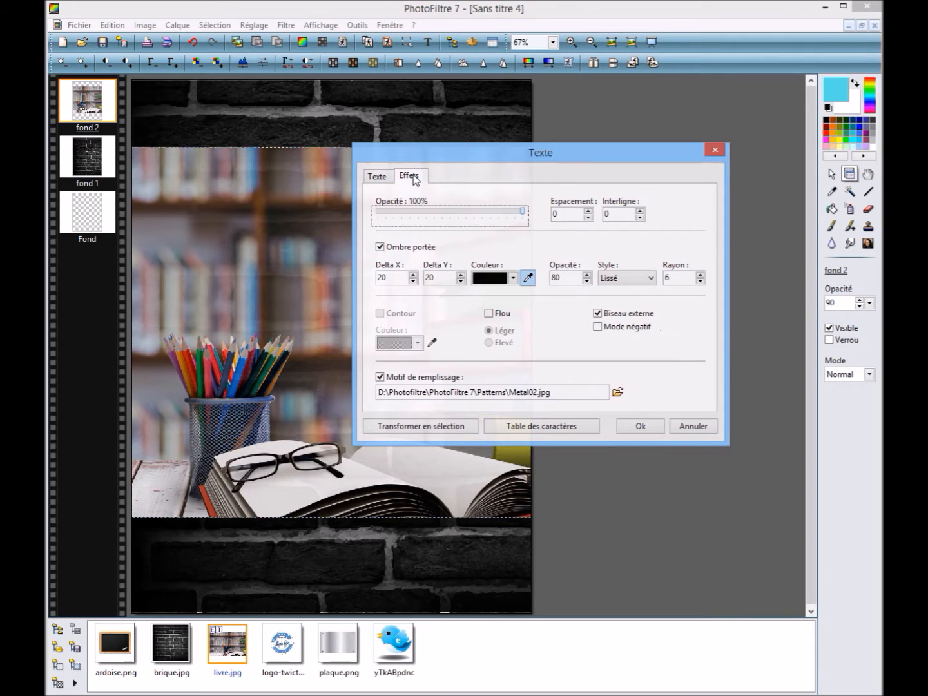
pyautogui.click(397, 247)
pyautogui.click(397, 248)
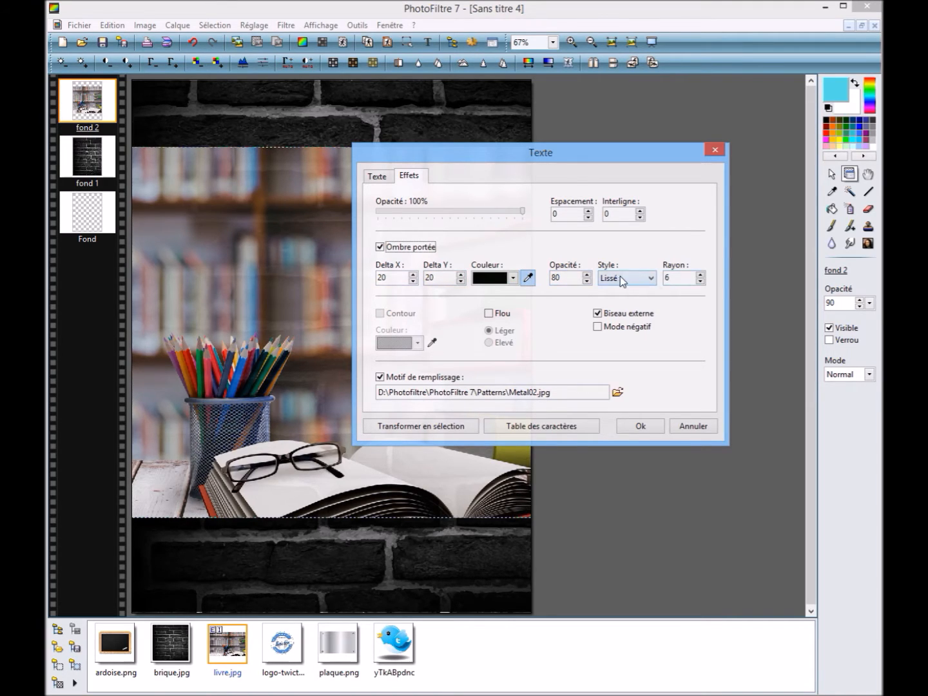
pyautogui.click(379, 377)
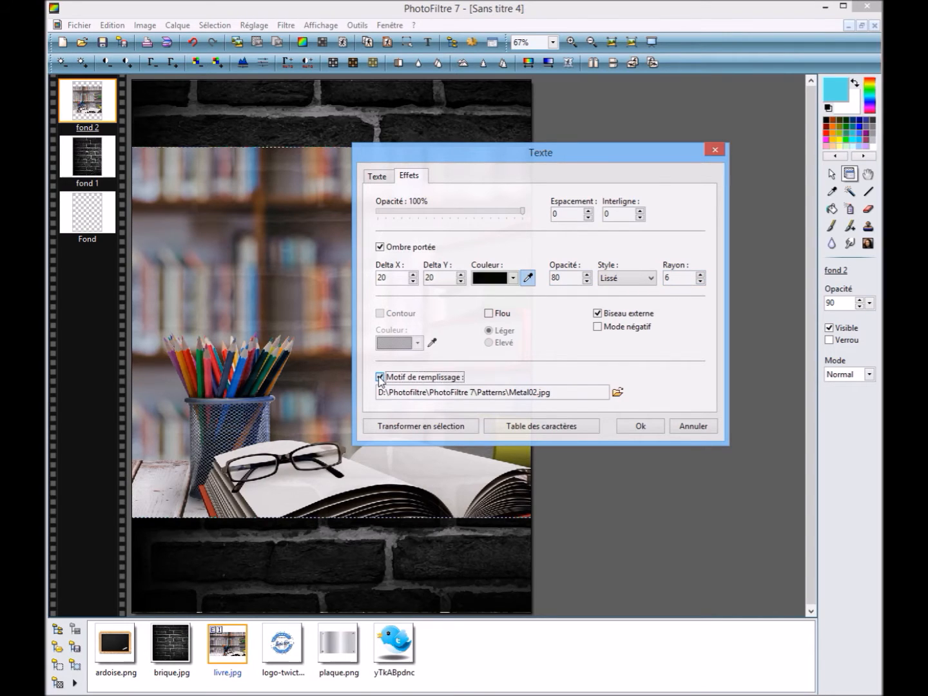
pyautogui.click(616, 391)
pyautogui.moveTo(789, 210); pyautogui.dragTo(790, 252)
pyautogui.click(605, 283)
pyautogui.click(770, 393)
pyautogui.click(640, 427)
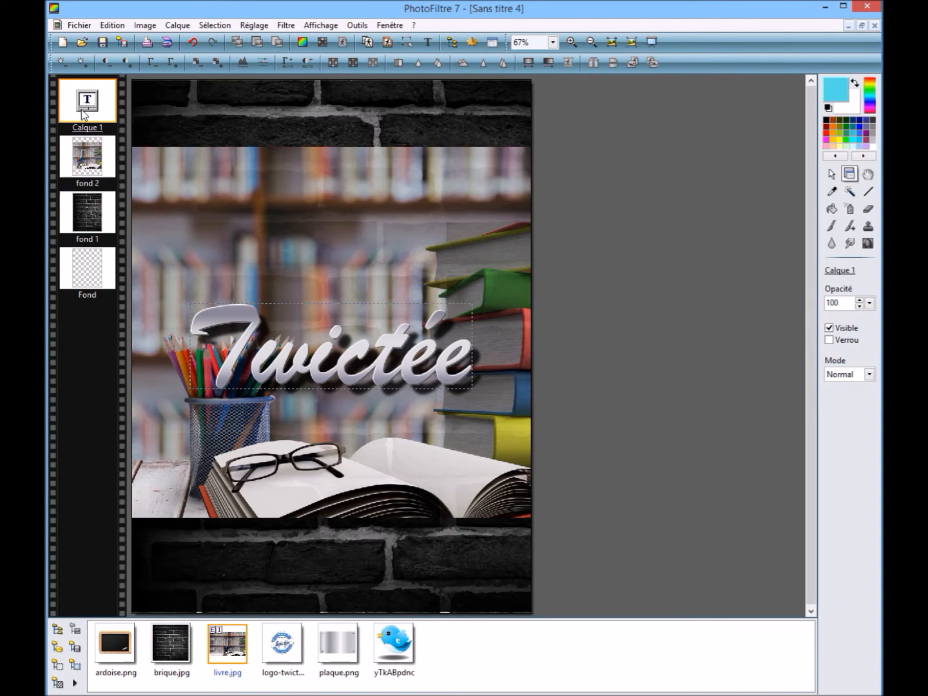
# Rename the Twictée text layer as titre.
pyautogui.doubleClick(91, 131)
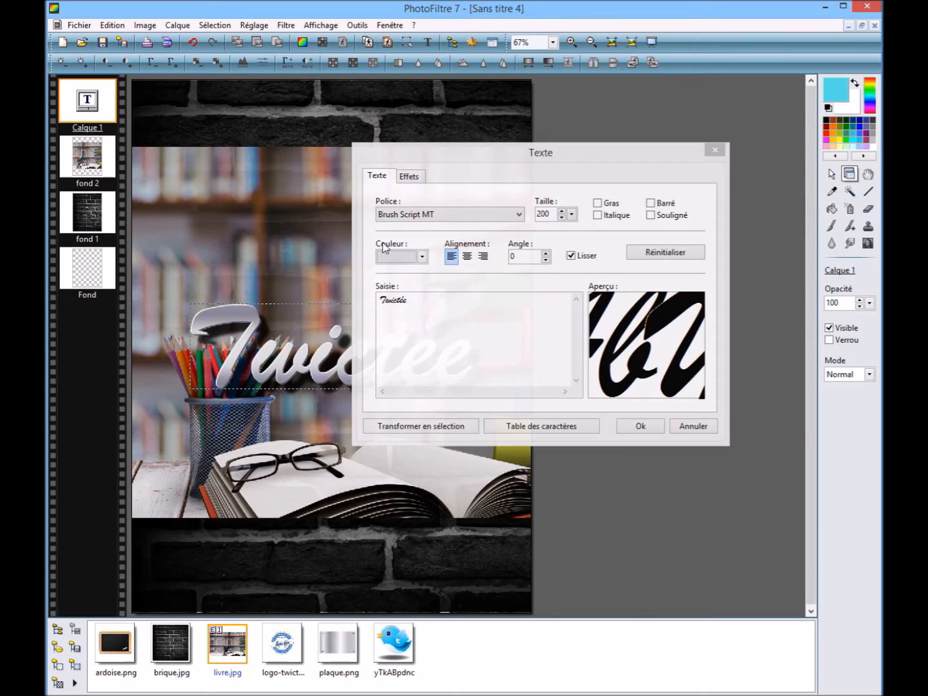
pyautogui.click(641, 427)
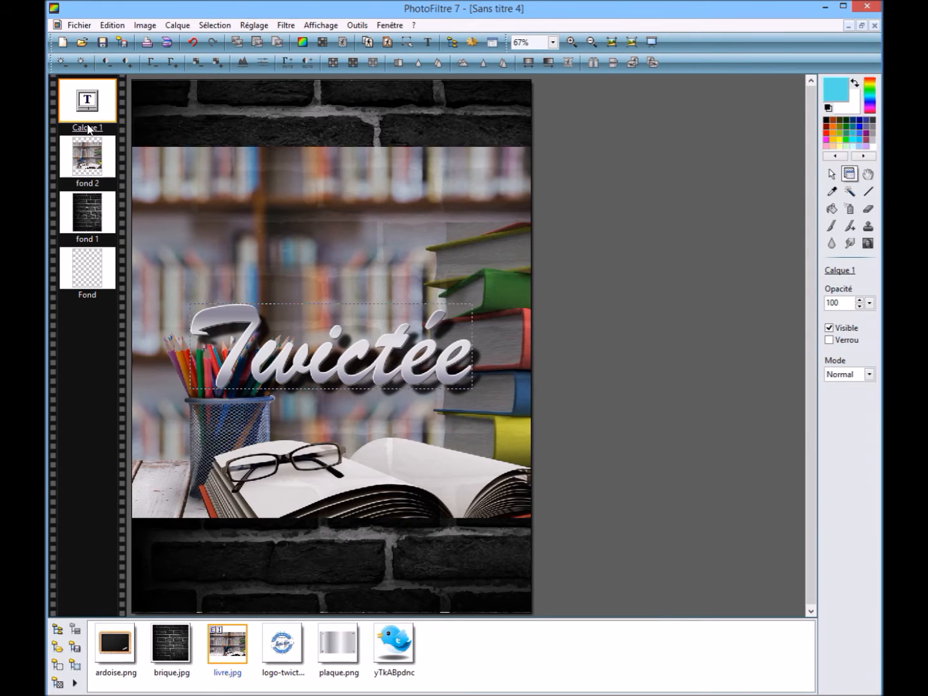
pyautogui.rightClick(90, 130)
pyautogui.click(136, 167)
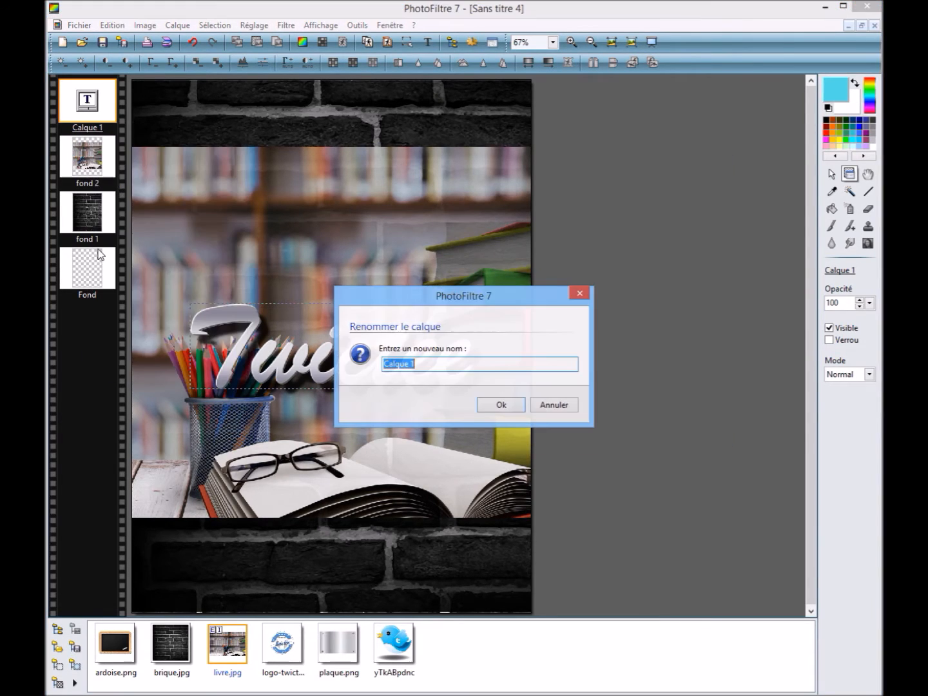
pyautogui.write('titre')
pyautogui.click(501, 408)
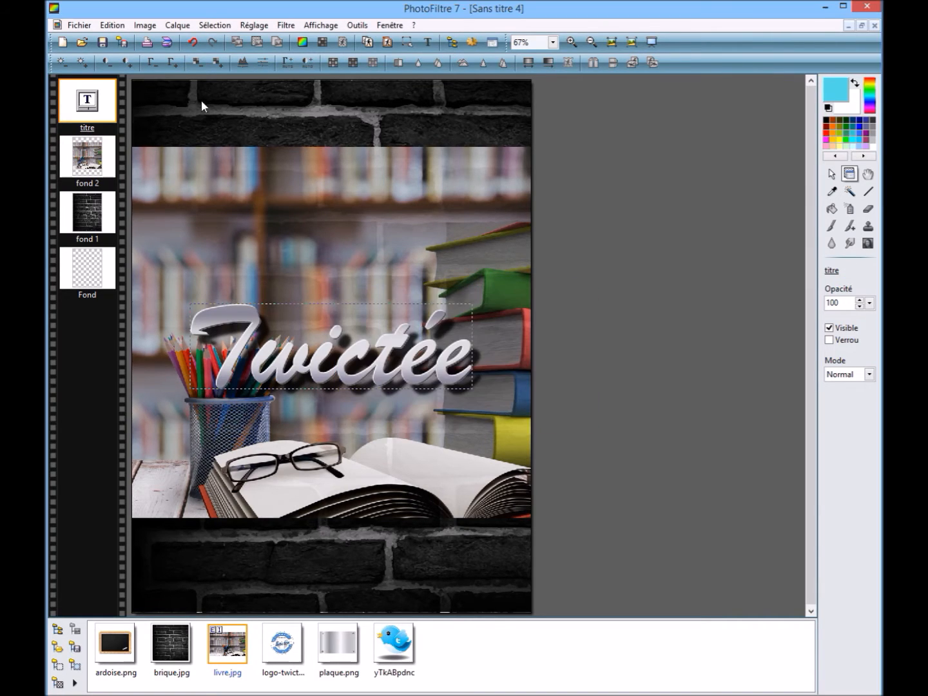
# Move the Twictée title to the upper part of the poster, overlapping the brick band and the bookshelves.
pyautogui.rightClick(102, 105)
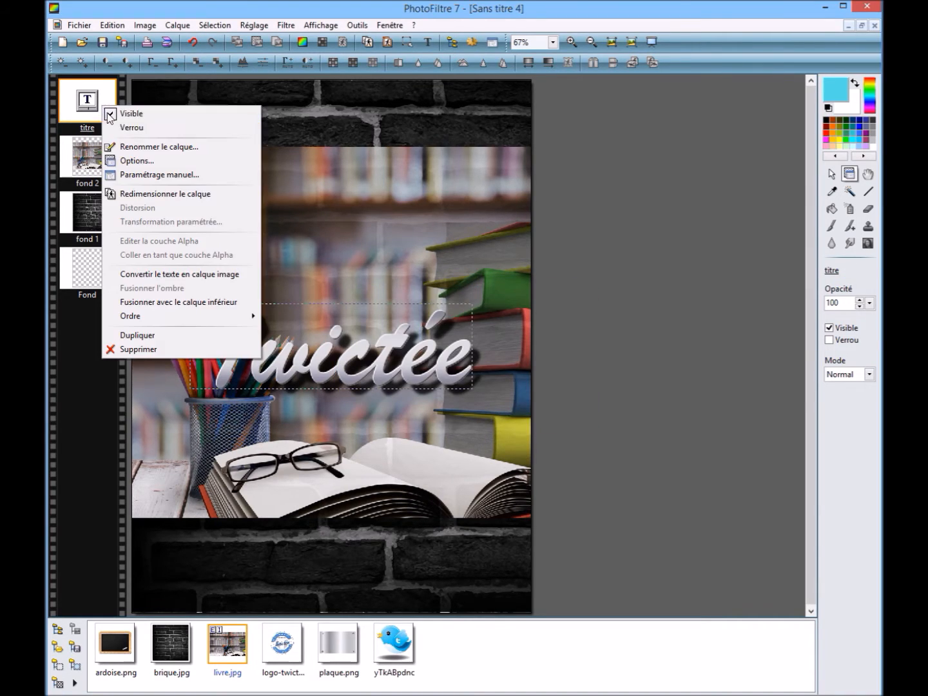
pyautogui.click(148, 193)
pyautogui.moveTo(339, 372); pyautogui.dragTo(316, 170)
pyautogui.rightClick(315, 170)
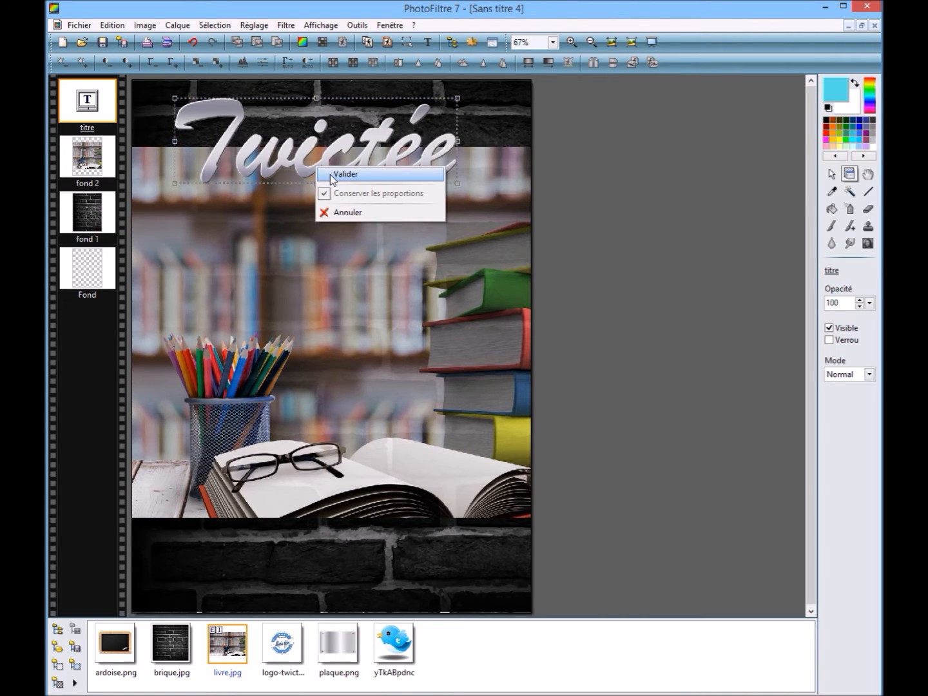
pyautogui.click(342, 174)
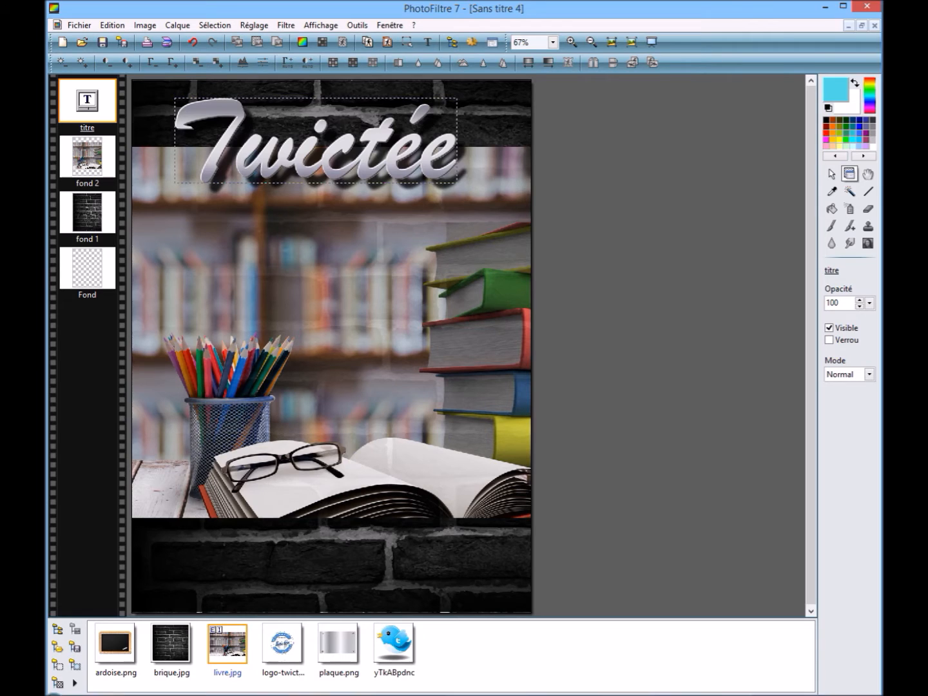
# Add the Twictée logo image as a new layer and shrink it to a small badge below the title.
pyautogui.click(286, 647)
pyautogui.moveTo(320, 450); pyautogui.dragTo(323, 454)
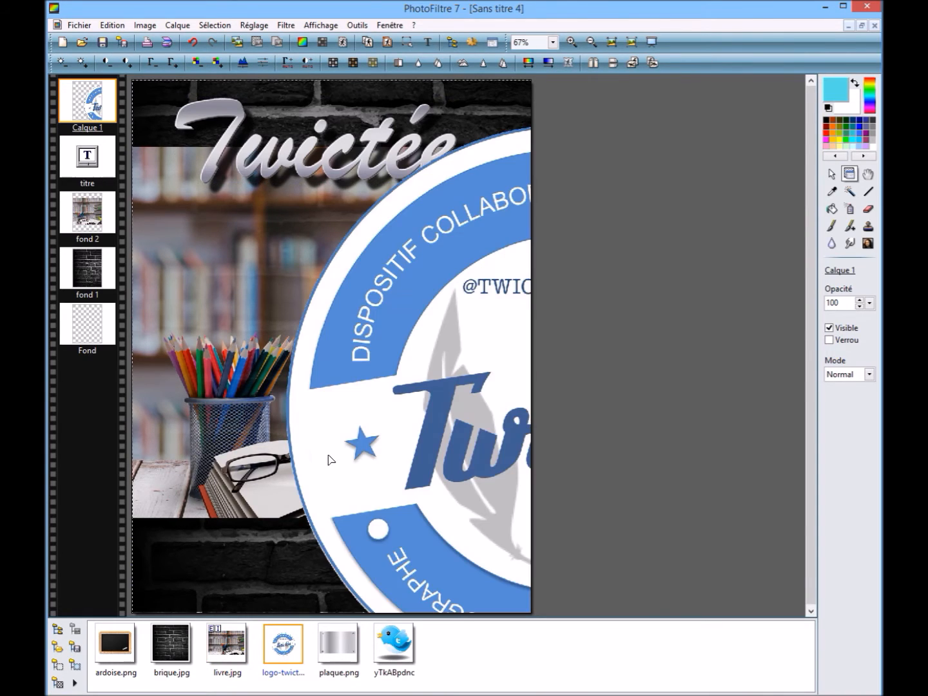
pyautogui.rightClick(88, 107)
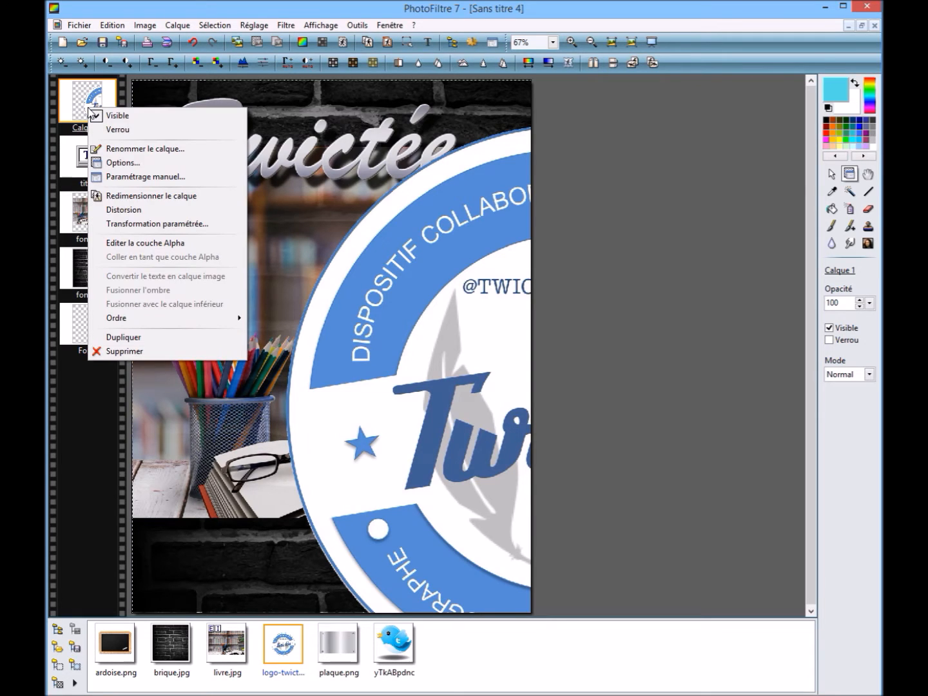
pyautogui.click(159, 199)
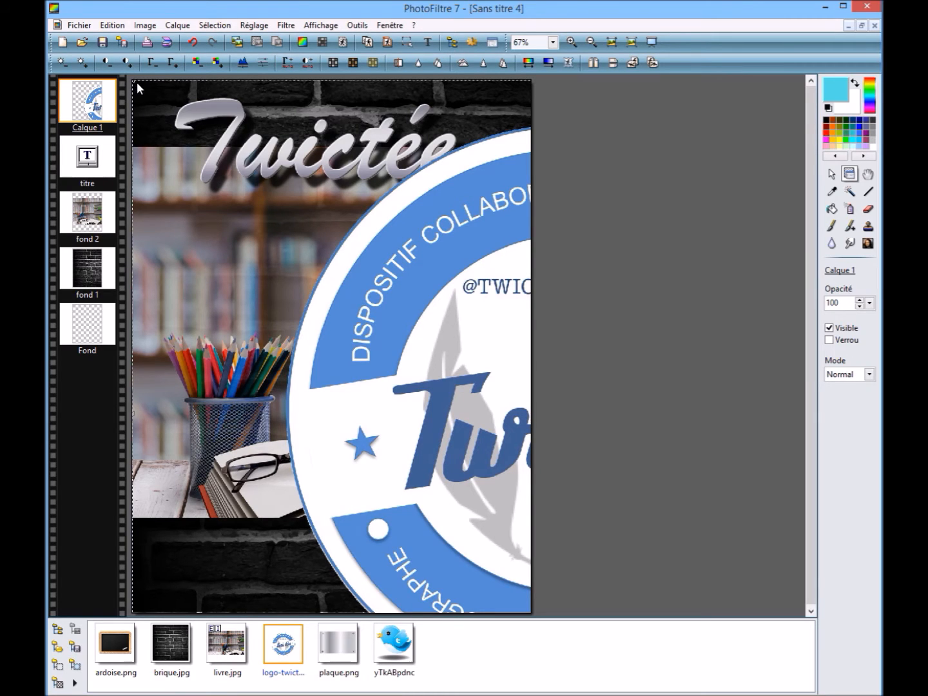
pyautogui.moveTo(135, 84); pyautogui.dragTo(417, 284)
pyautogui.moveTo(478, 379); pyautogui.dragTo(273, 249)
pyautogui.moveTo(210, 153); pyautogui.dragTo(261, 190)
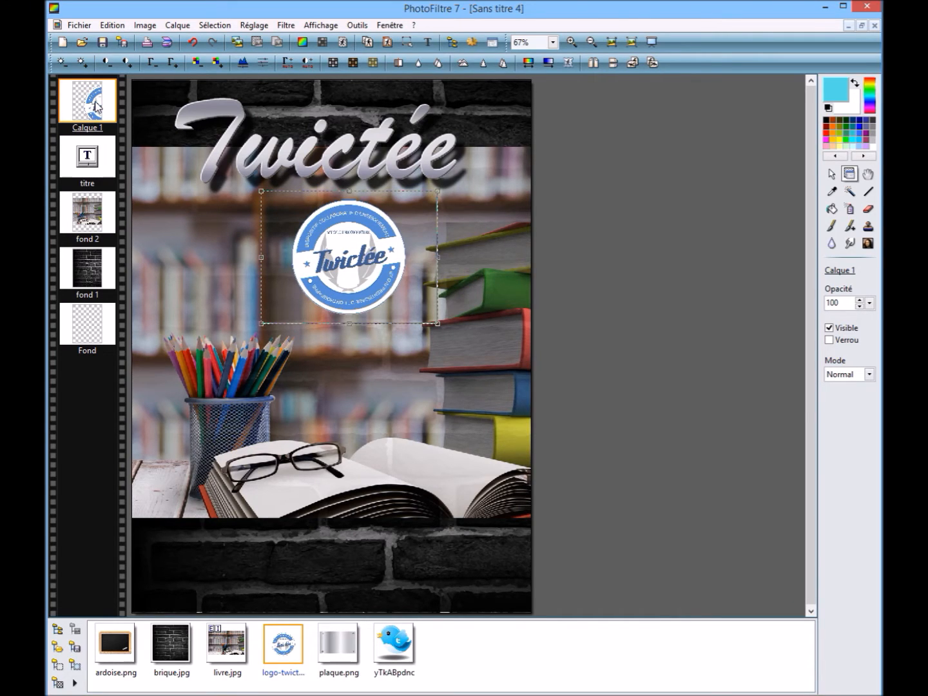
# Fit the logo at a slightly smaller size over the title's last letters, and stack the titre layer above it.
pyautogui.moveTo(357, 273); pyautogui.dragTo(464, 187)
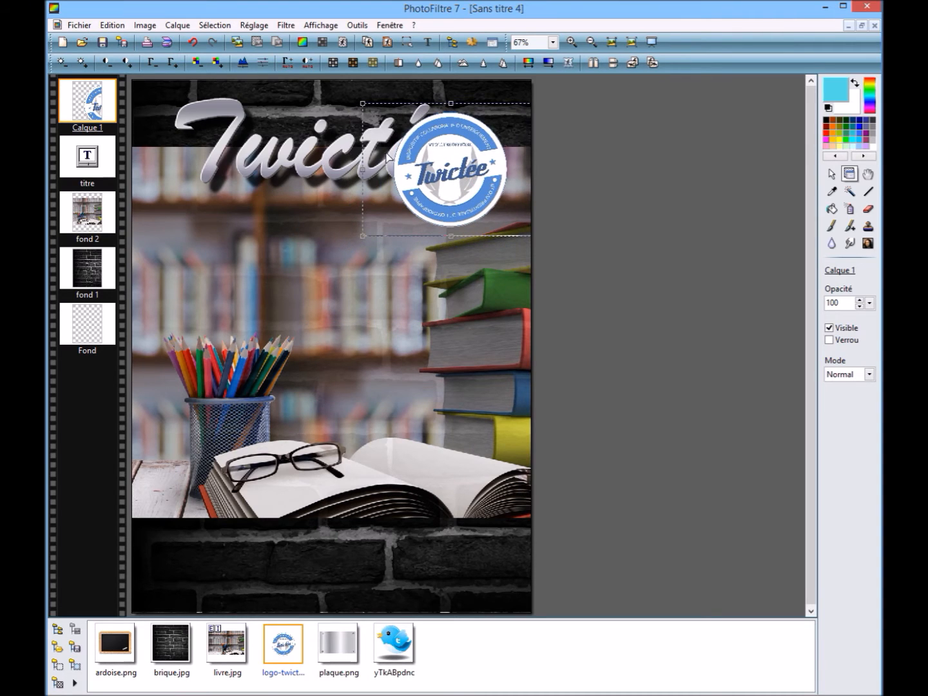
pyautogui.moveTo(369, 103); pyautogui.dragTo(421, 174)
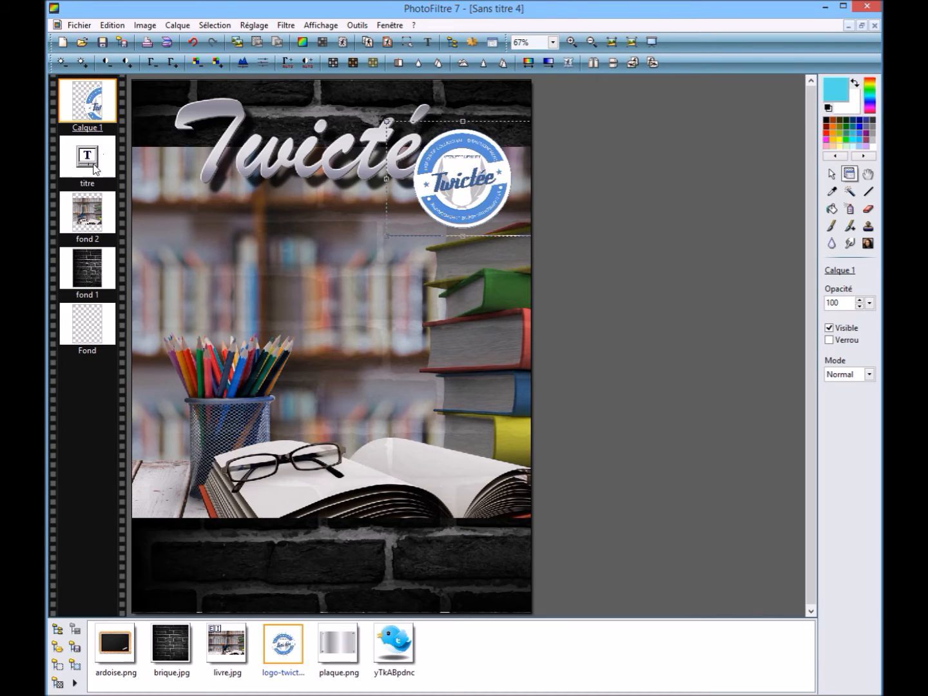
pyautogui.rightClick(470, 168)
pyautogui.click(494, 177)
pyautogui.click(88, 183)
pyautogui.moveTo(104, 120); pyautogui.dragTo(105, 92)
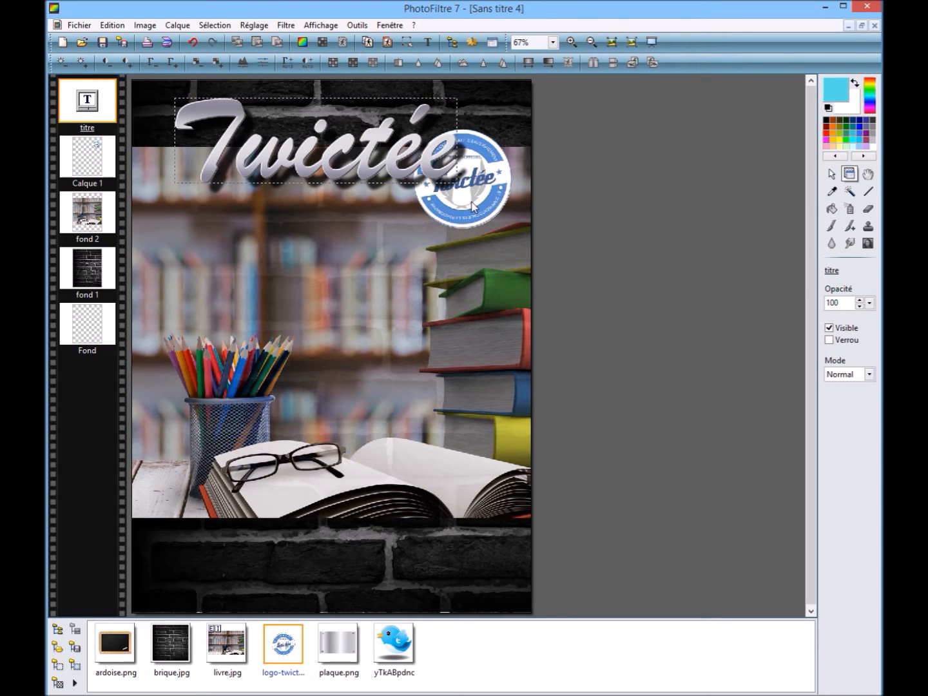
pyautogui.click(325, 138)
pyautogui.moveTo(143, 160); pyautogui.dragTo(157, 177)
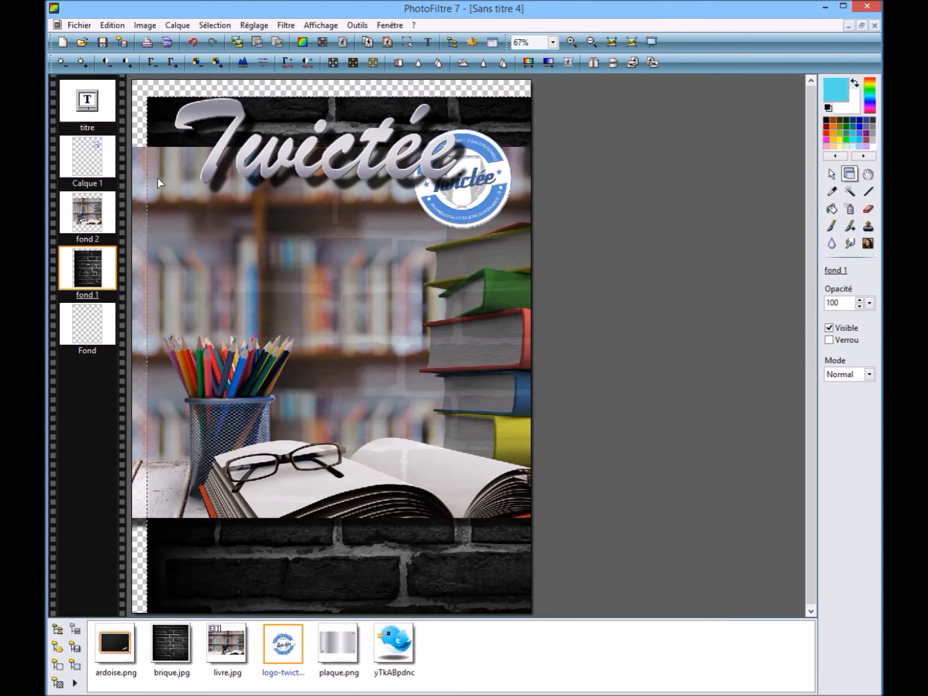
pyautogui.click(103, 160)
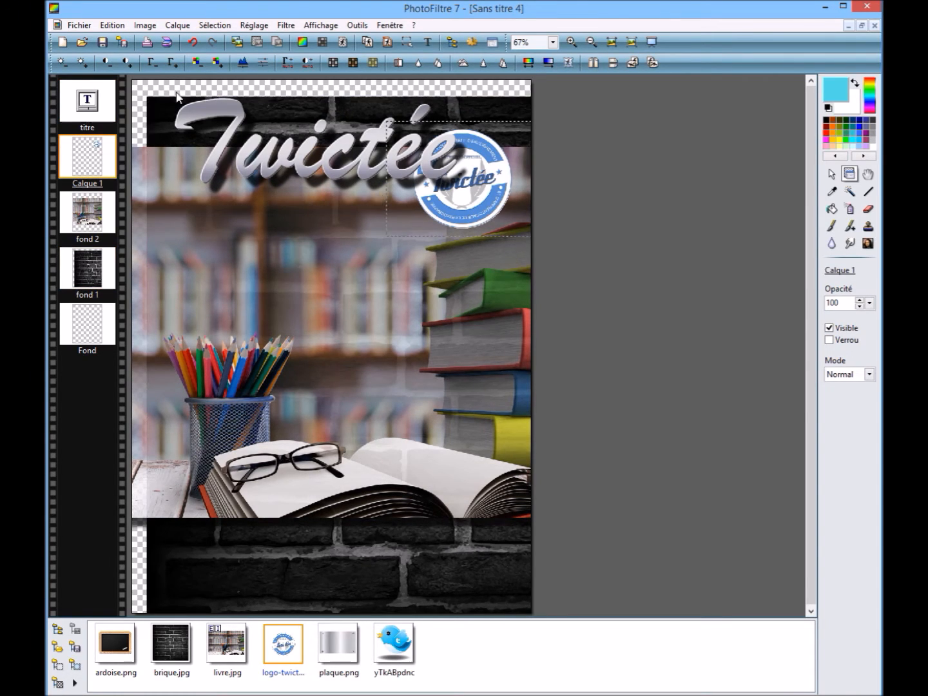
pyautogui.click(192, 41)
# Shift the Twictée title slightly to the left so it covers less of the logo.
pyautogui.click(99, 154)
pyautogui.click(103, 100)
pyautogui.moveTo(310, 175); pyautogui.dragTo(298, 173)
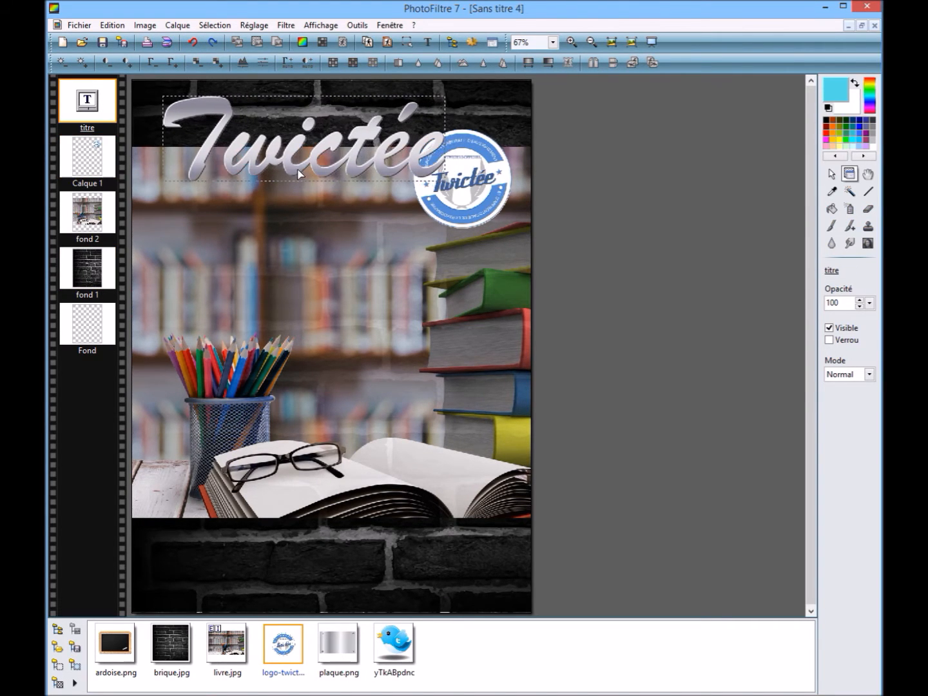
# Reduce the logo layer further, keeping it partly behind the title's final letter, and validate the resize.
pyautogui.click(97, 175)
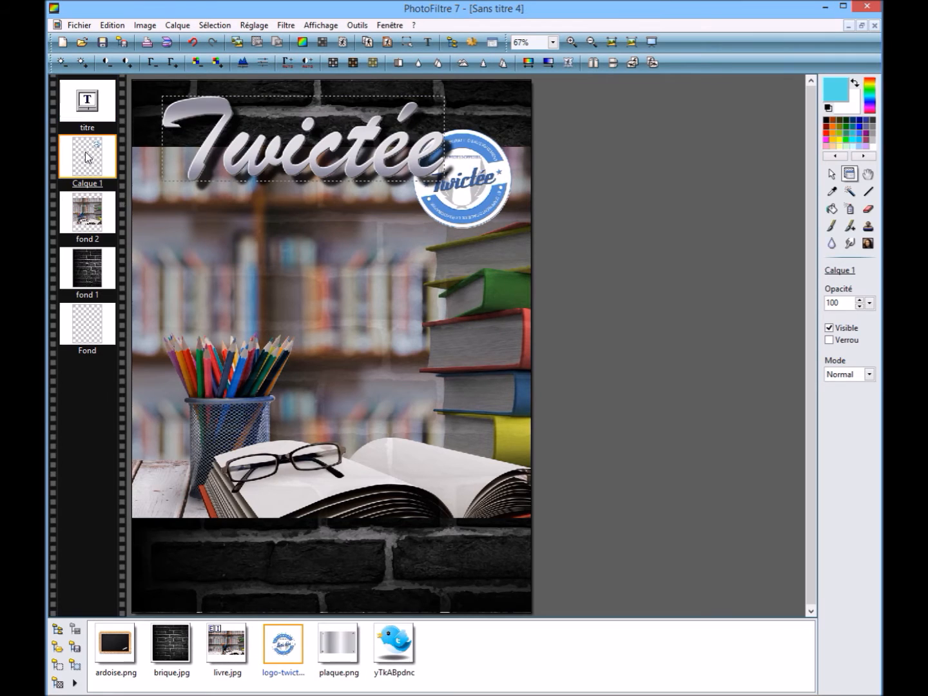
pyautogui.rightClick(454, 168)
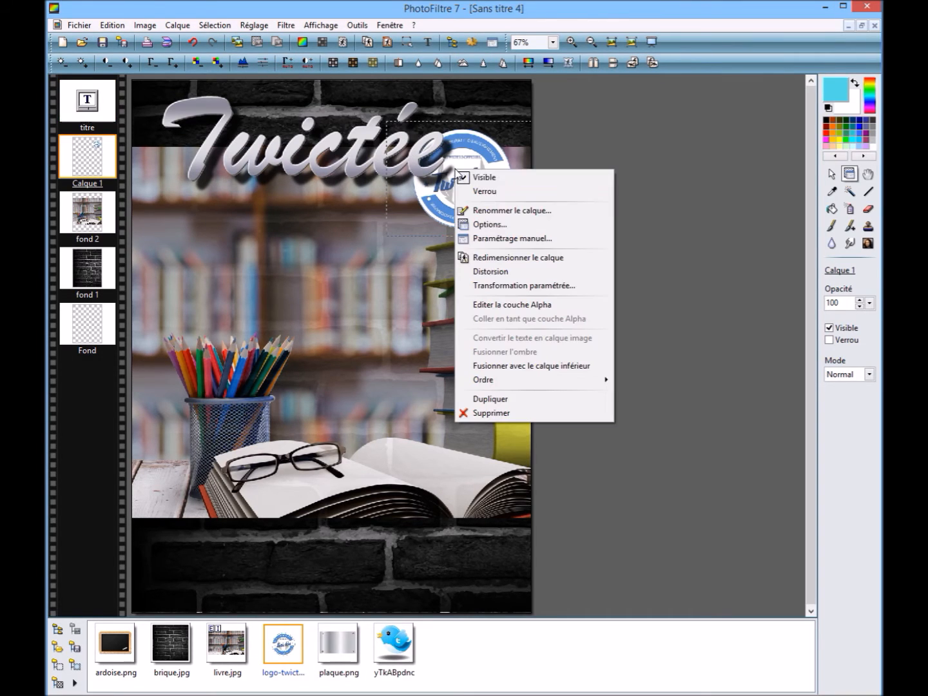
pyautogui.click(528, 258)
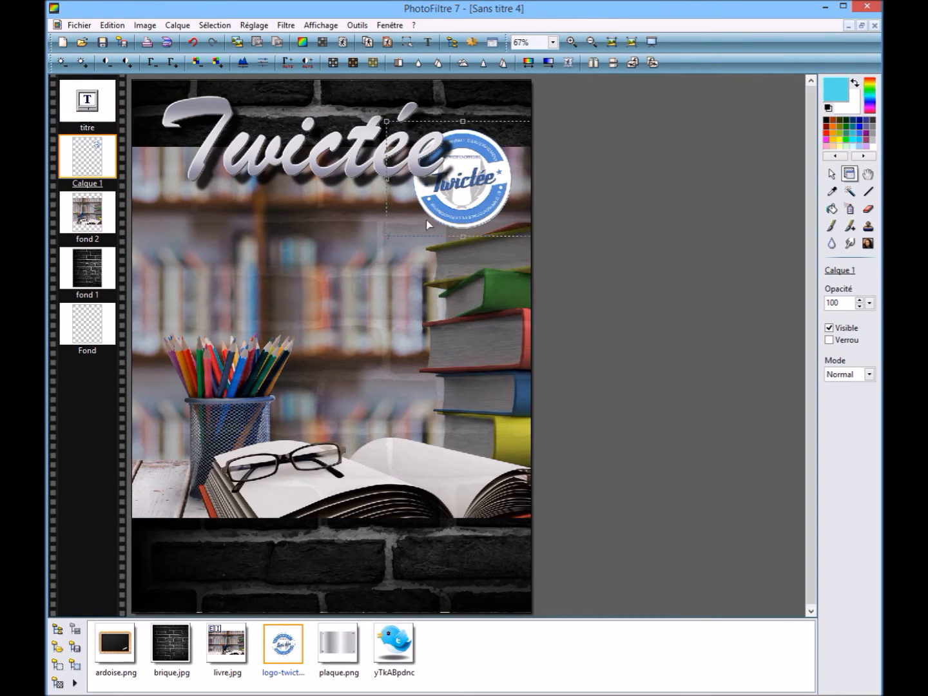
pyautogui.moveTo(385, 237); pyautogui.dragTo(402, 216)
pyautogui.moveTo(471, 195)
pyautogui.mouseDown()
pyautogui.moveTo(447, 184)
pyautogui.moveTo(486, 195)
pyautogui.mouseUp()
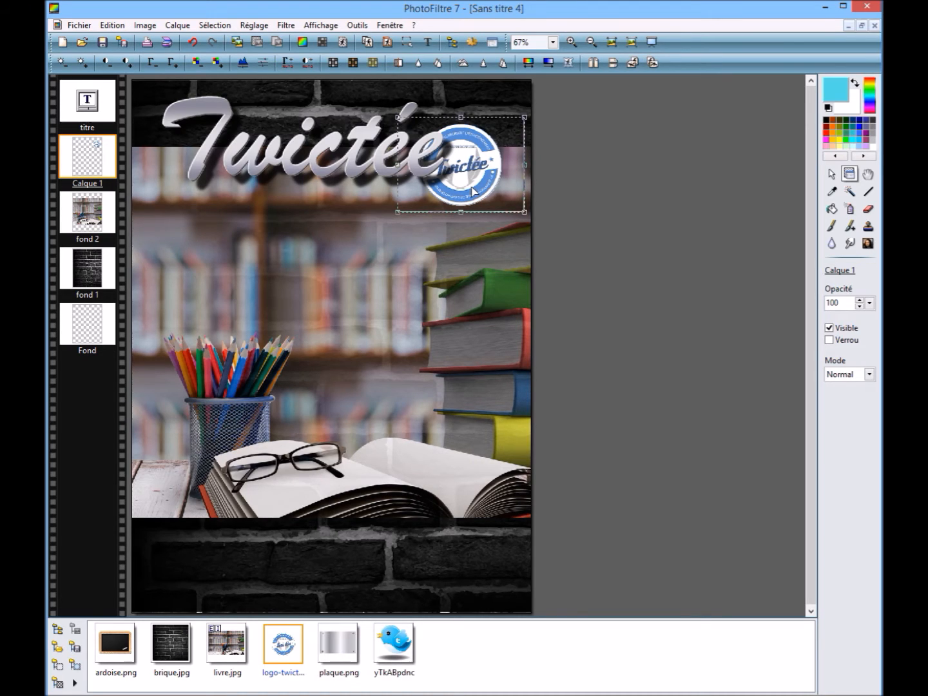
pyautogui.rightClick(436, 159)
pyautogui.click(453, 165)
# Rename the logo image's layer as logo.
pyautogui.rightClick(83, 182)
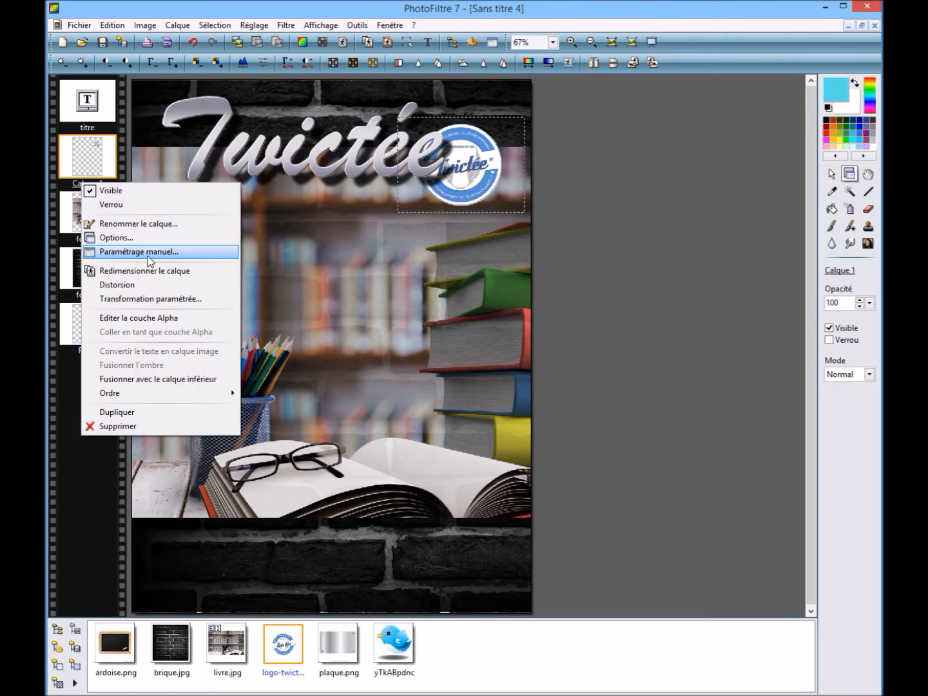
pyautogui.click(143, 227)
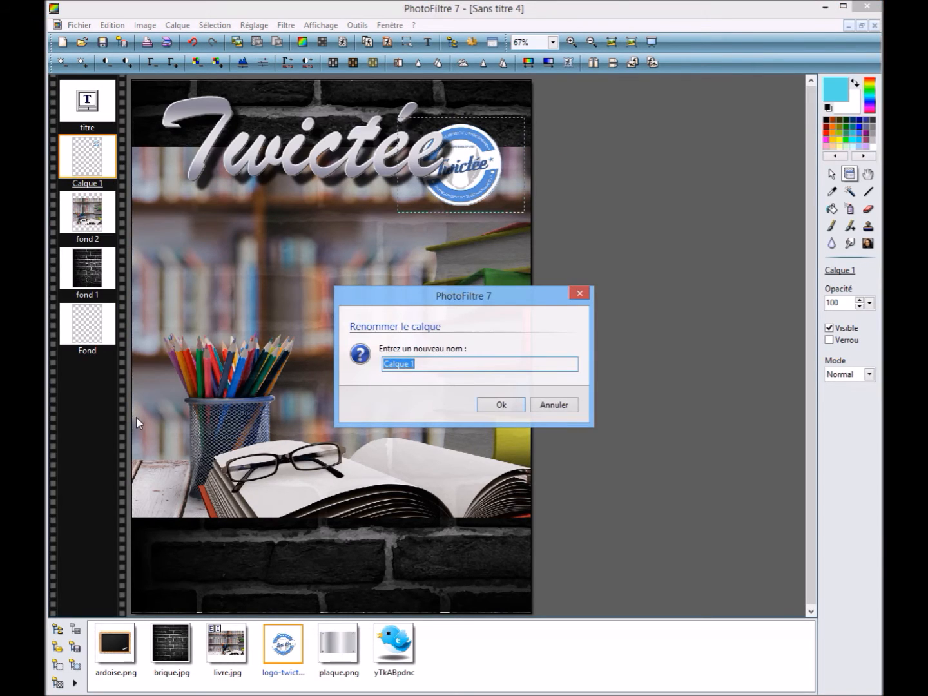
pyautogui.write('logo')
pyautogui.press('Return')
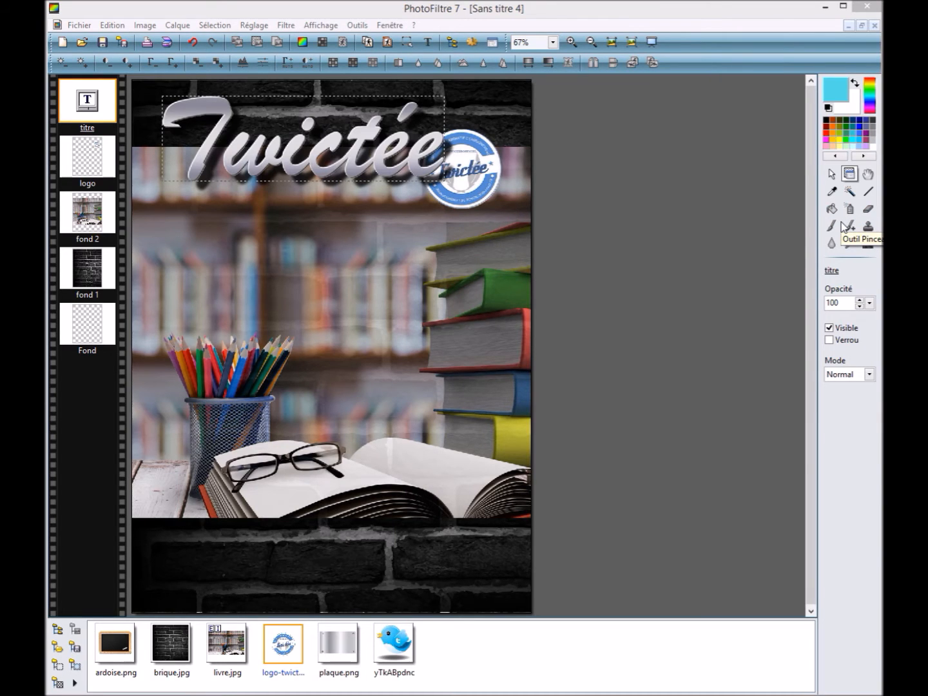
# Create a blank 898 × 1200 pixel layer with automatic transparency above the title, and name it fenêtre.
pyautogui.click(177, 26)
pyautogui.moveTo(197, 40)
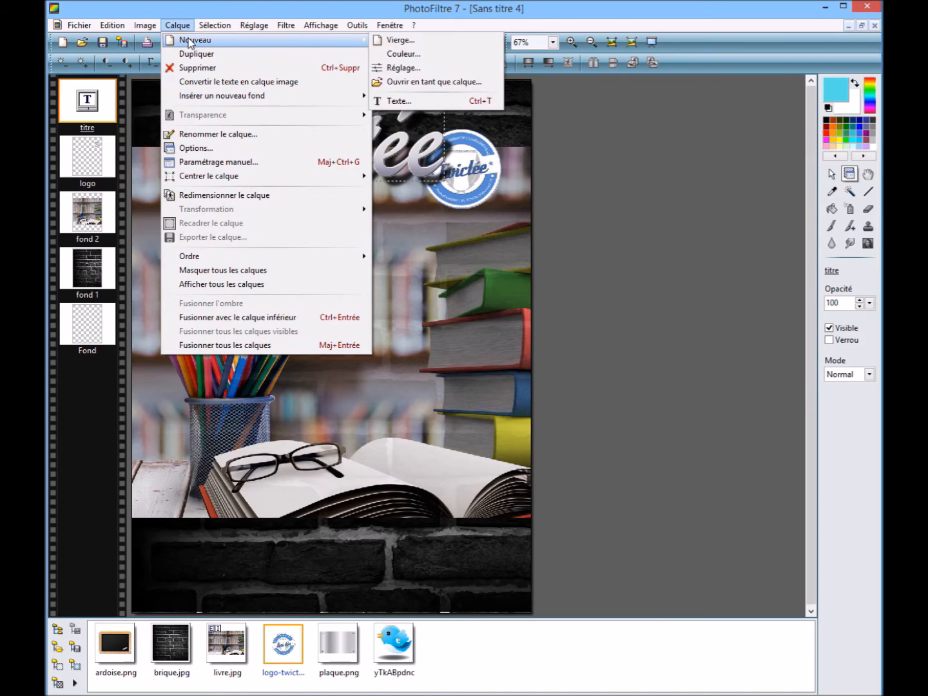
pyautogui.click(395, 42)
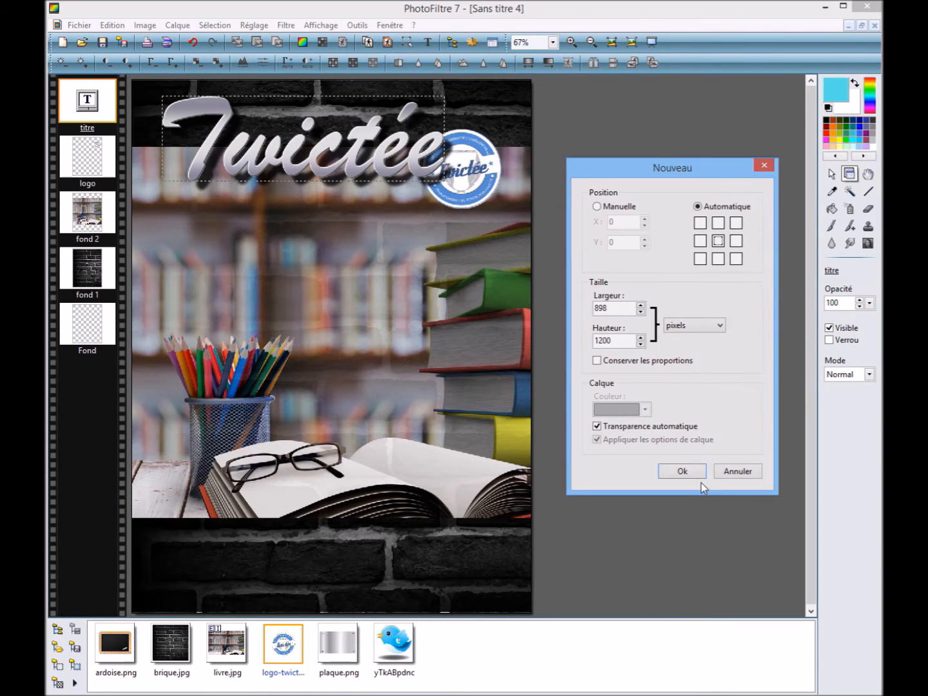
pyautogui.click(681, 472)
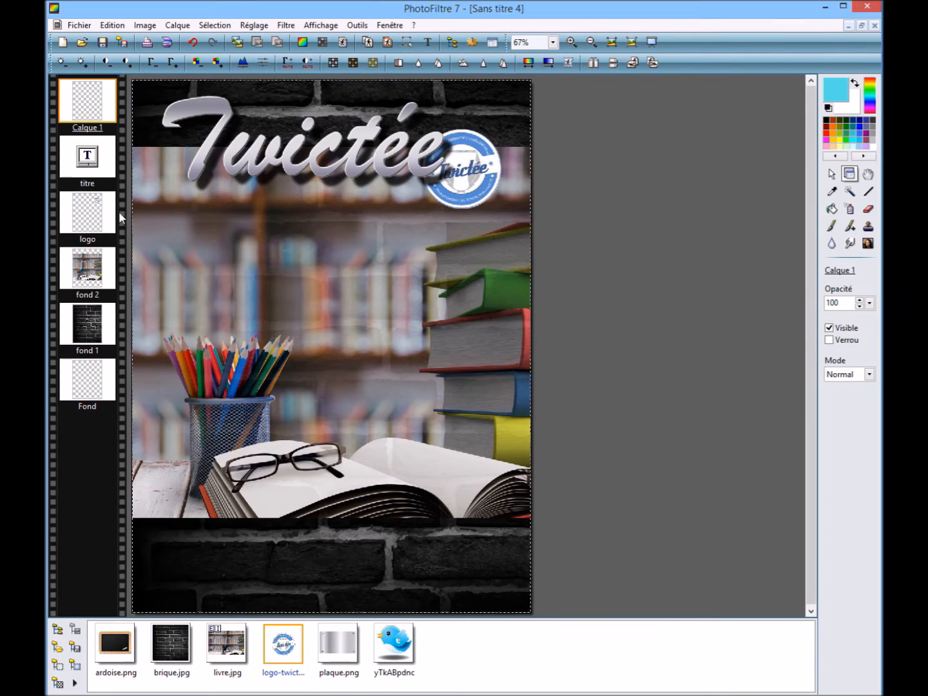
pyautogui.rightClick(96, 129)
pyautogui.click(118, 165)
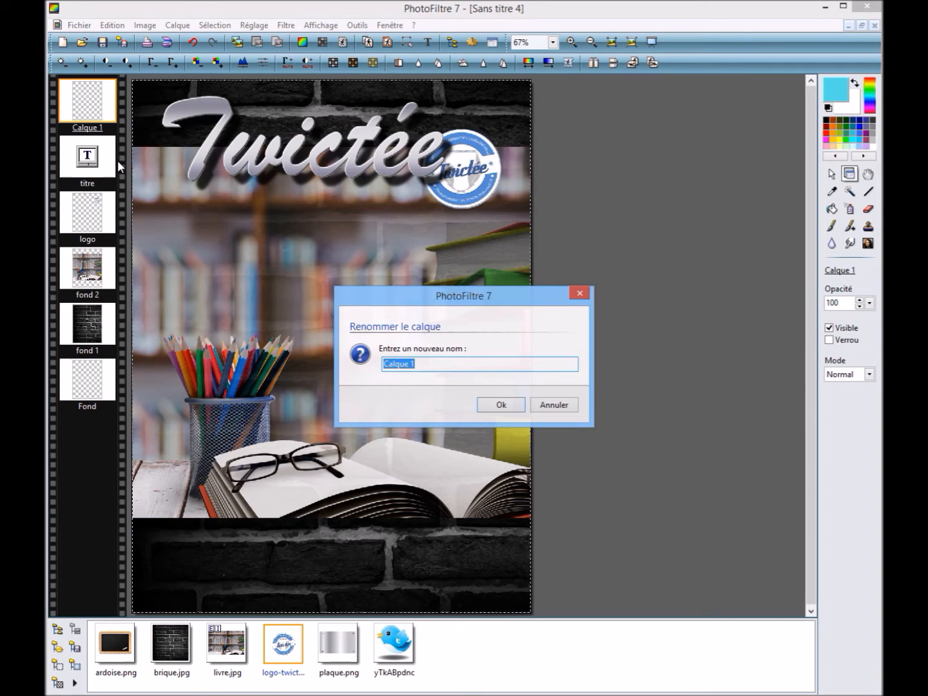
pyautogui.write('fen^^')
pyautogui.press('Return')
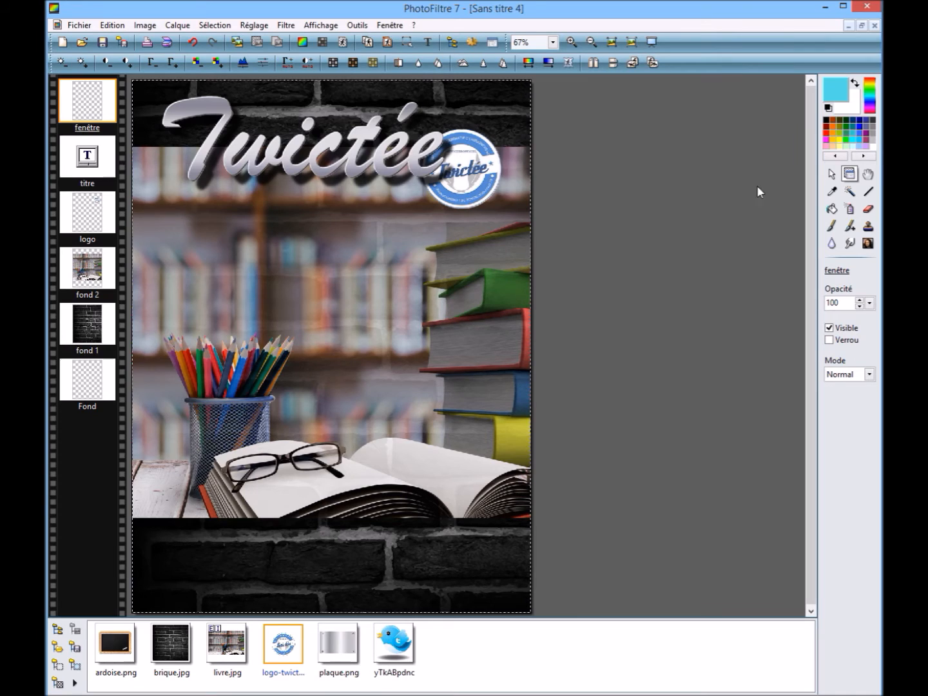
# Draw an upright rectangular selection over the bookshelves below the title, and nudge it slightly left on the fenêtre layer.
pyautogui.click(831, 174)
pyautogui.moveTo(288, 200)
pyautogui.mouseDown()
pyautogui.moveTo(324, 210)
pyautogui.moveTo(354, 287)
pyautogui.moveTo(385, 329)
pyautogui.mouseUp()
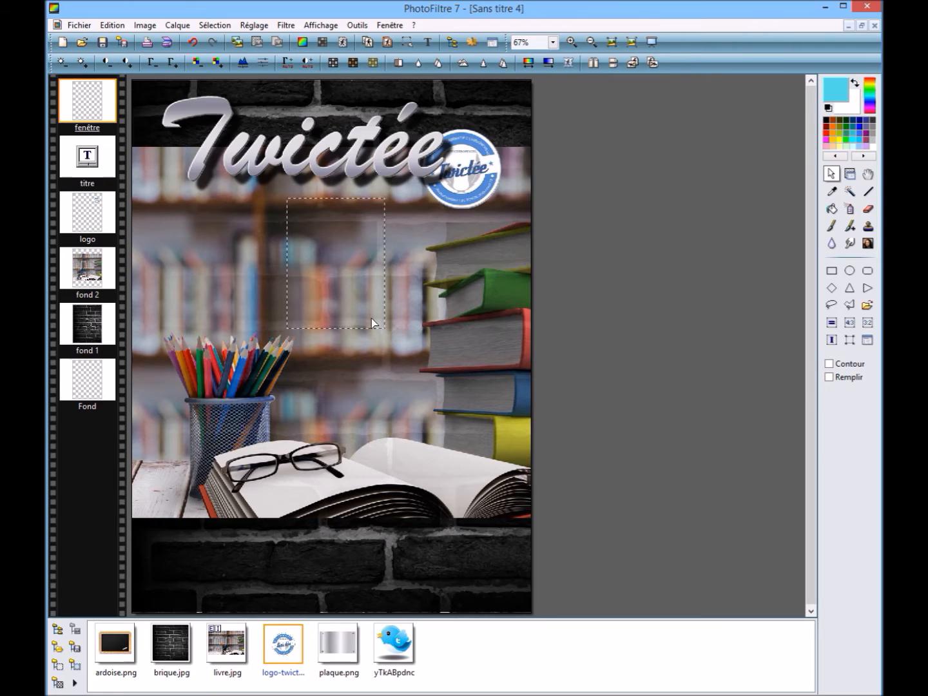
pyautogui.moveTo(348, 291); pyautogui.dragTo(338, 292)
# Try filling the rectangular selection with the light blue foreground colour, and undo the fill.
pyautogui.click(831, 209)
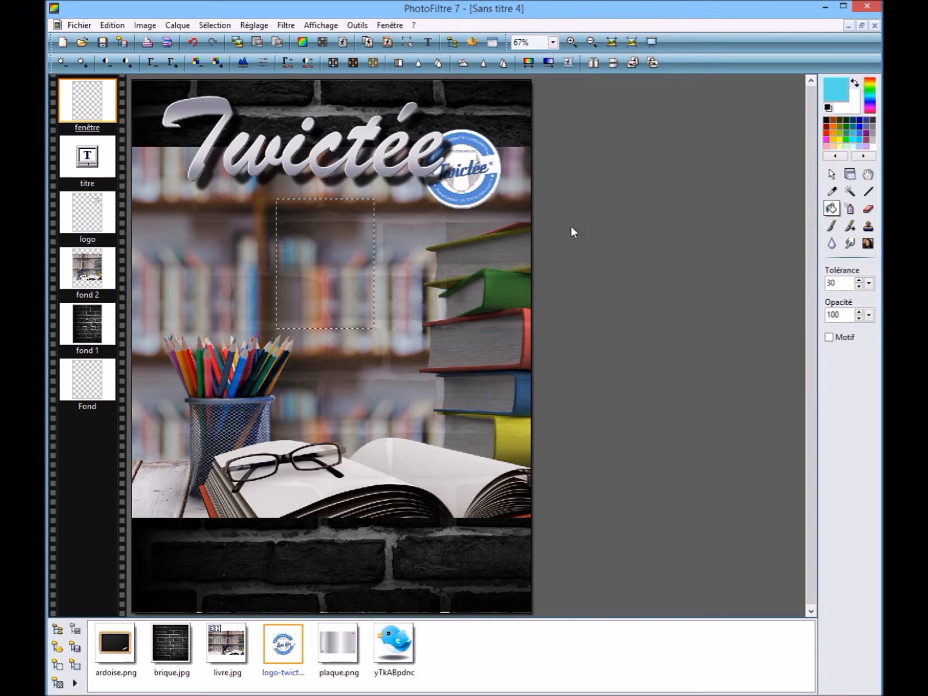
pyautogui.click(310, 243)
pyautogui.click(192, 42)
# Fill the selection with a two-colour horizontal gradient from black at 66% opacity to white at 63% opacity.
pyautogui.click(548, 63)
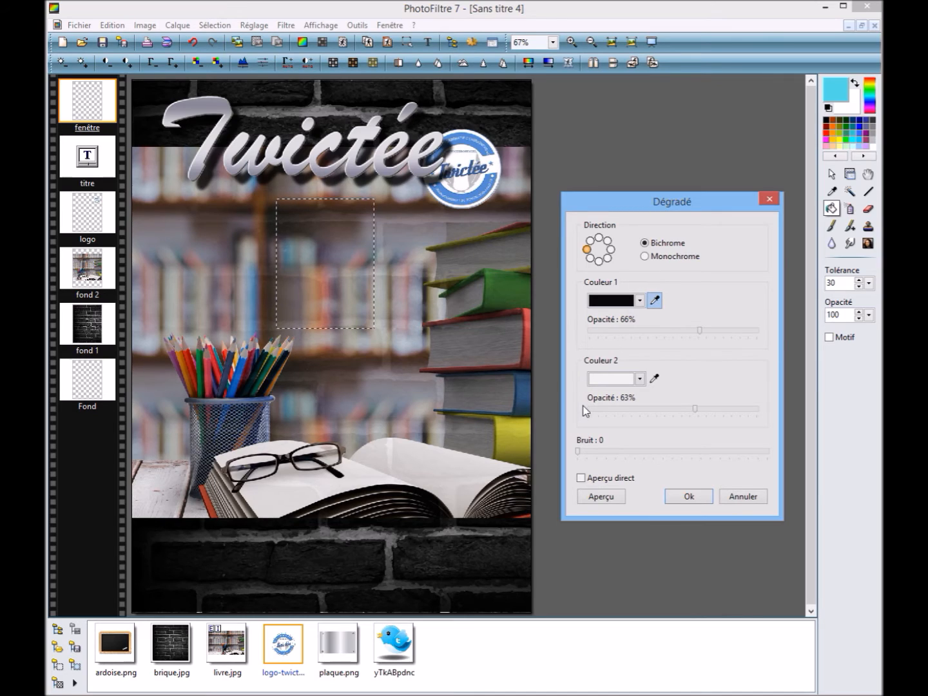
pyautogui.click(689, 497)
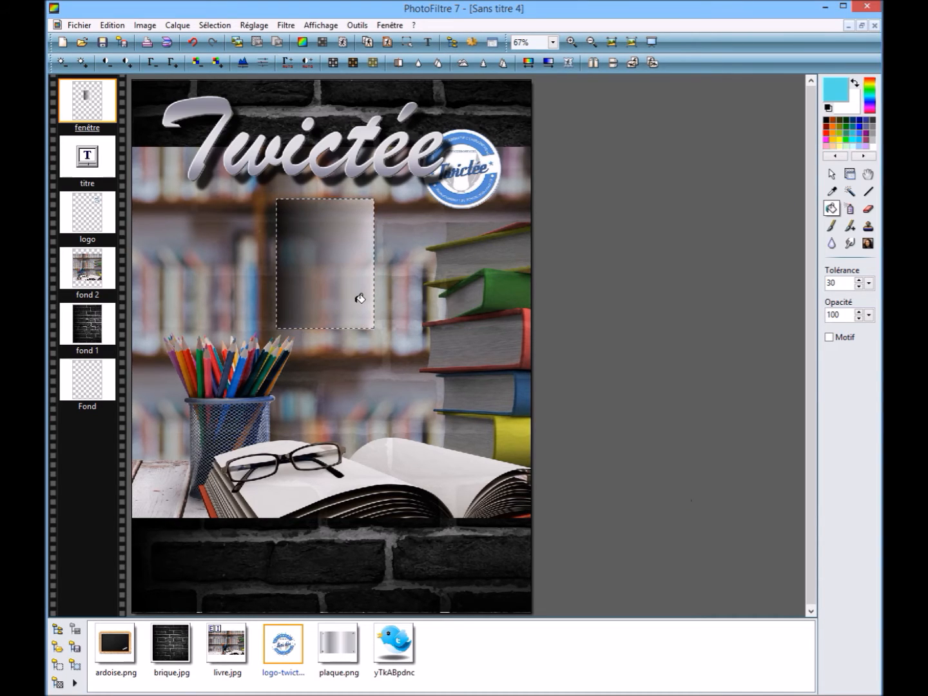
# Duplicate the gradient-filled window twice, placing one copy over the open book's right side and the other over the pencil holder.
pyautogui.click(831, 174)
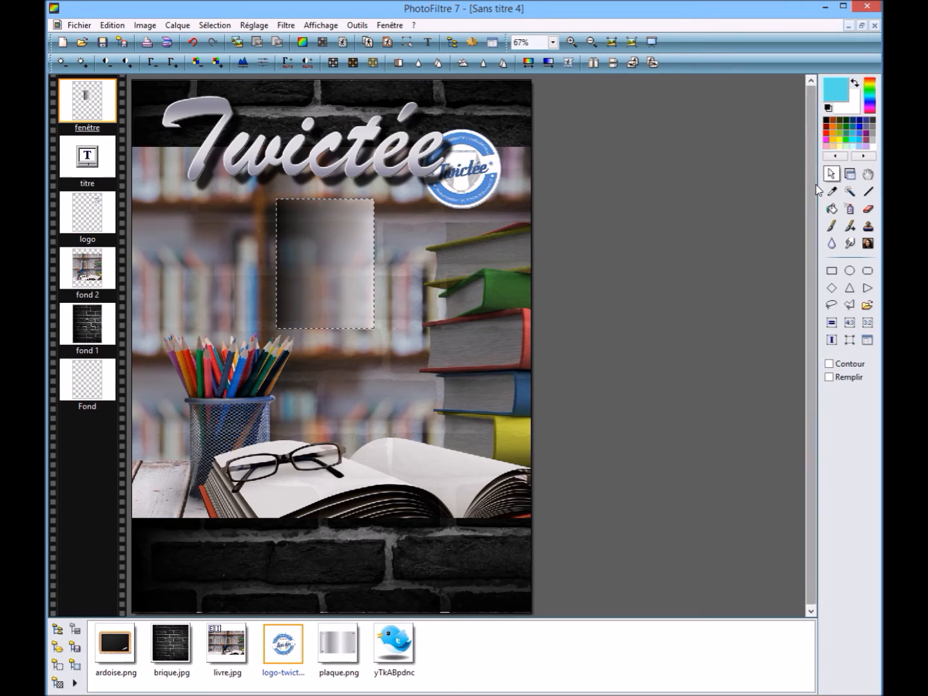
pyautogui.rightClick(345, 252)
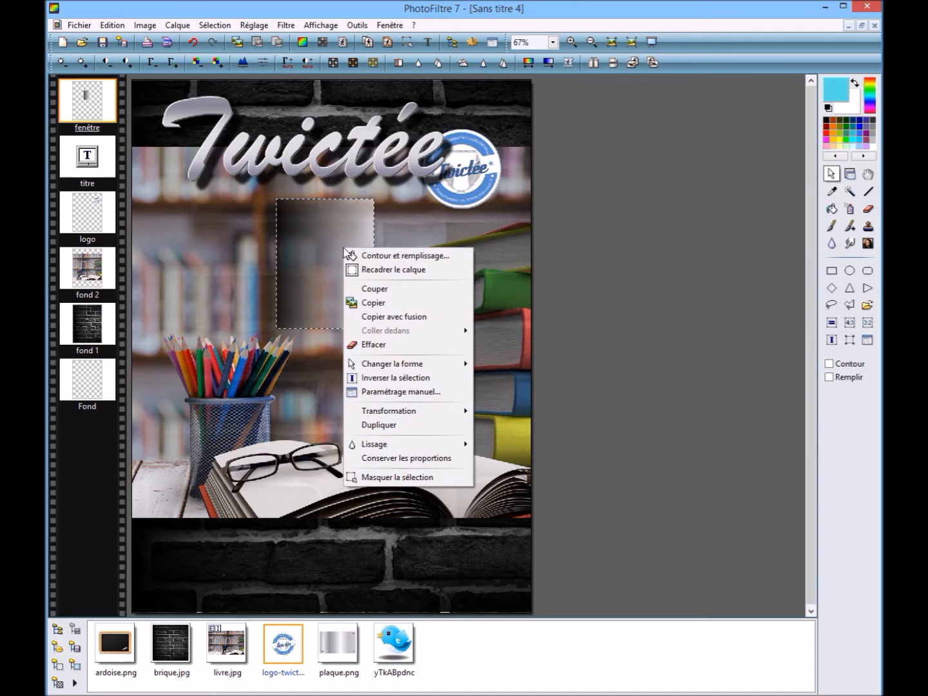
pyautogui.click(392, 422)
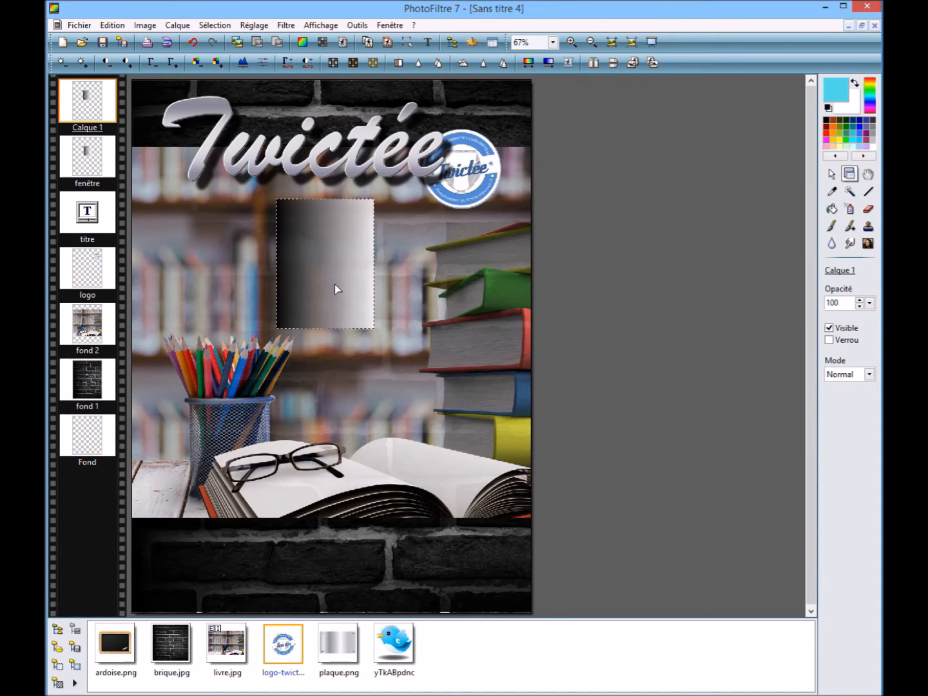
pyautogui.moveTo(335, 261); pyautogui.dragTo(448, 469)
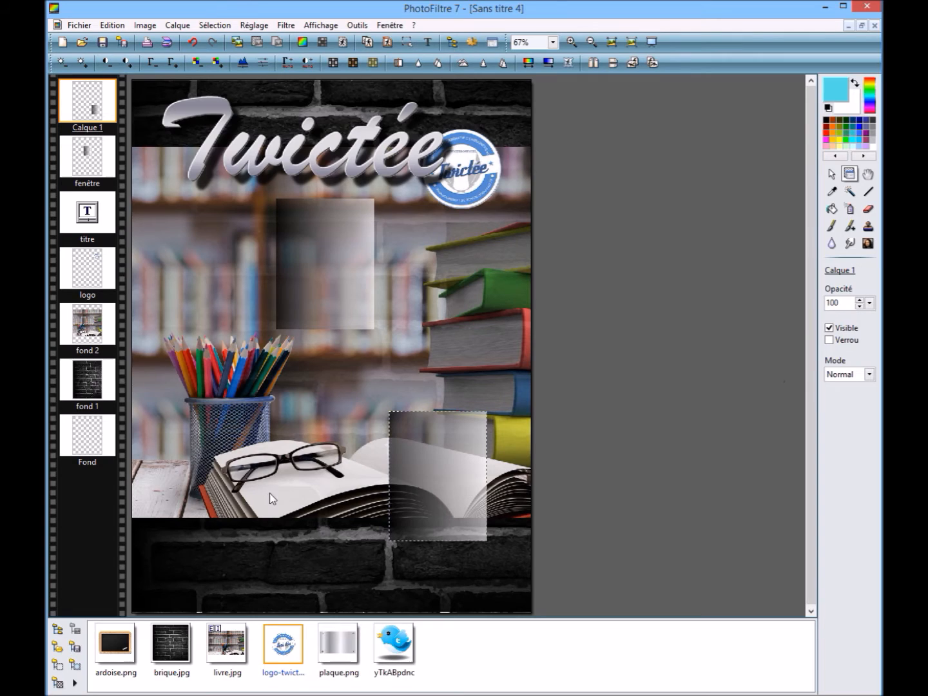
pyautogui.rightClick(419, 453)
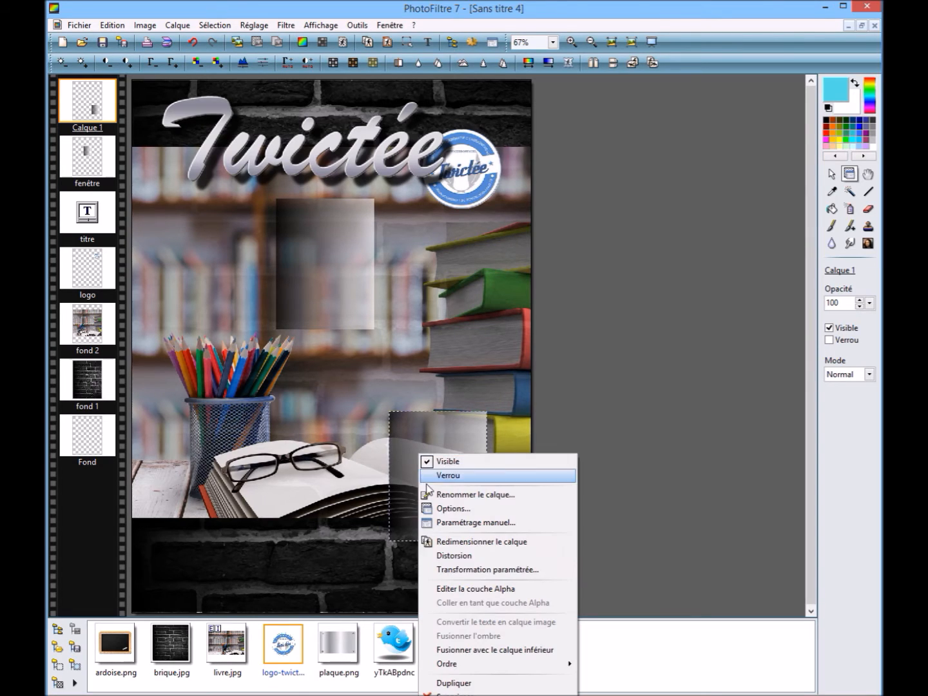
pyautogui.click(480, 681)
pyautogui.moveTo(432, 488); pyautogui.dragTo(210, 487)
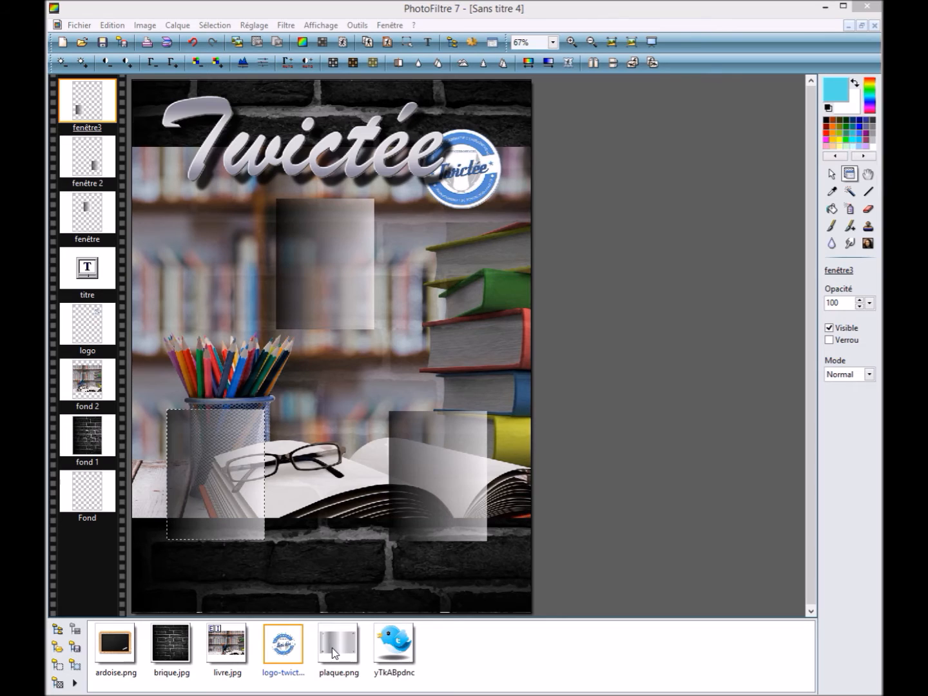
# Insert plaque.png into the poster and scale it down proportionally beneath the central gradient window.
pyautogui.moveTo(336, 649); pyautogui.dragTo(299, 362)
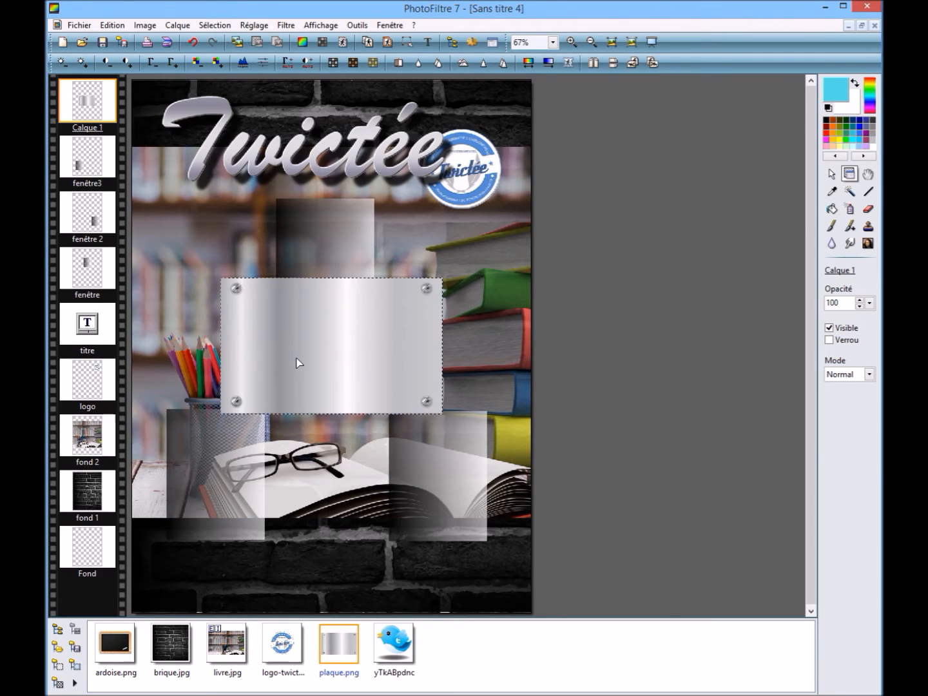
pyautogui.rightClick(322, 326)
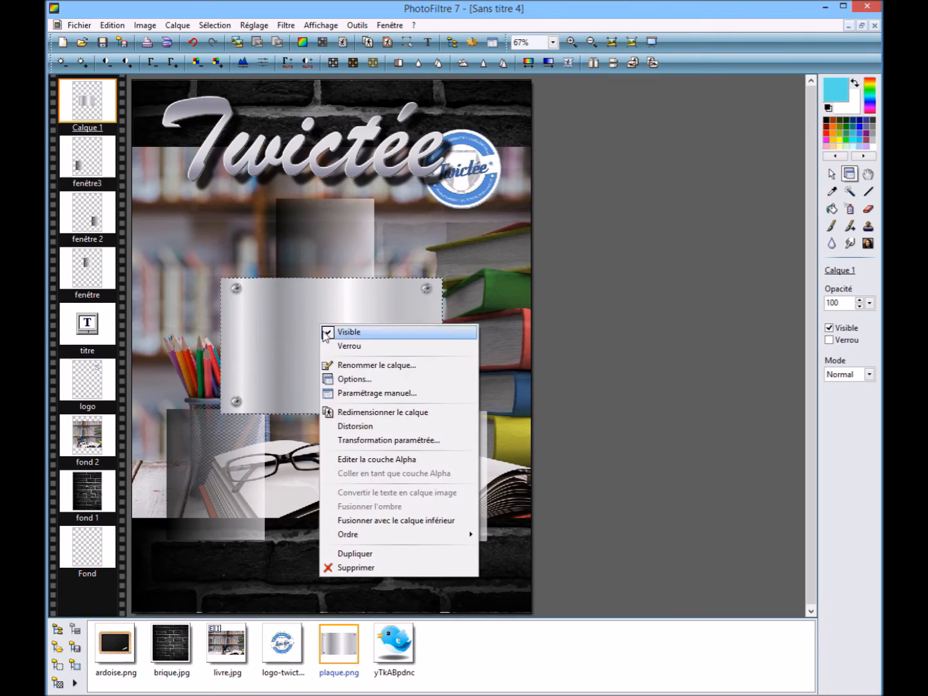
pyautogui.click(377, 413)
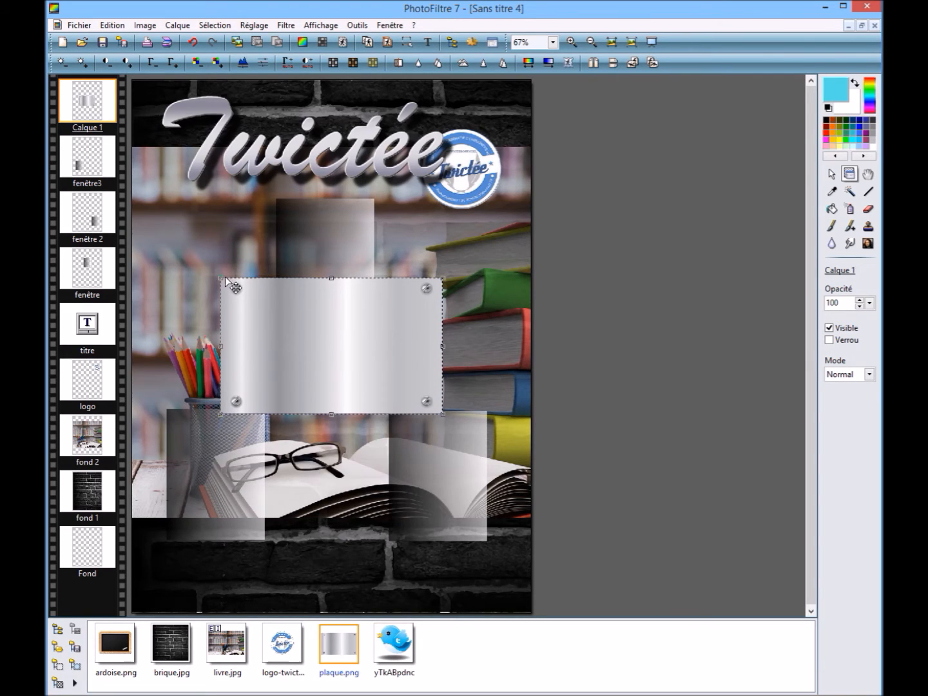
pyautogui.moveTo(225, 277); pyautogui.dragTo(309, 359)
pyautogui.rightClick(335, 376)
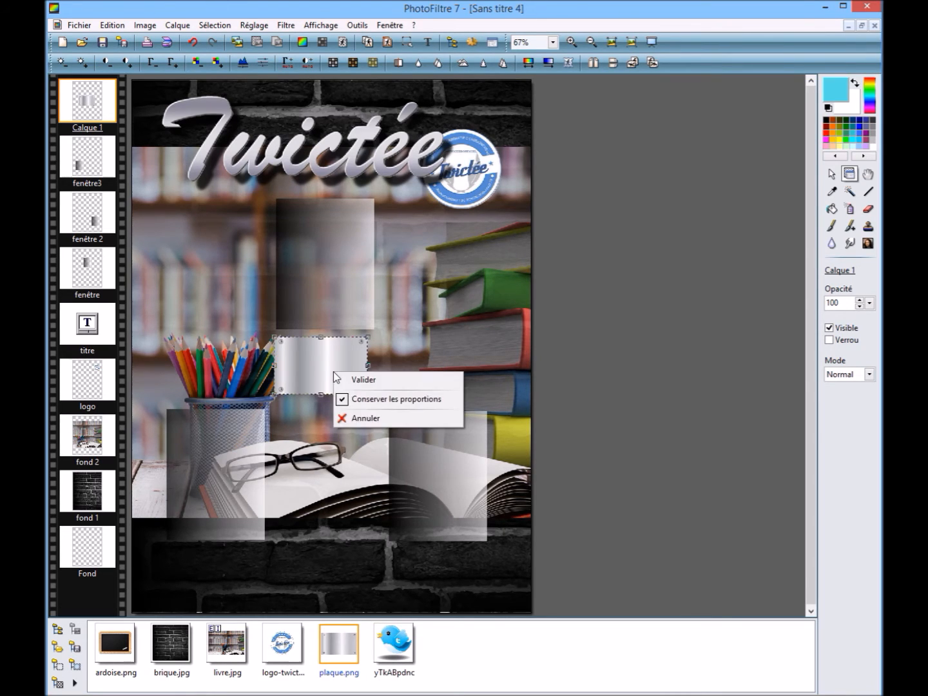
# Unlock the metal plate's proportions, stretch it to the central window's width and reduce its height directly beneath the window.
pyautogui.click(345, 403)
pyautogui.rightClick(348, 369)
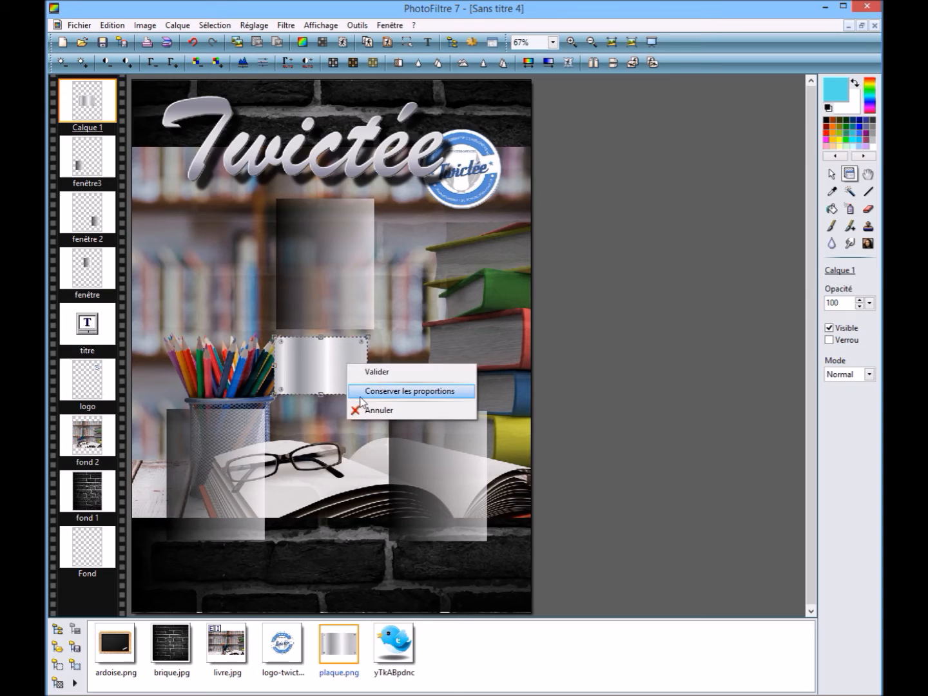
pyautogui.click(361, 371)
pyautogui.moveTo(305, 353); pyautogui.dragTo(304, 352)
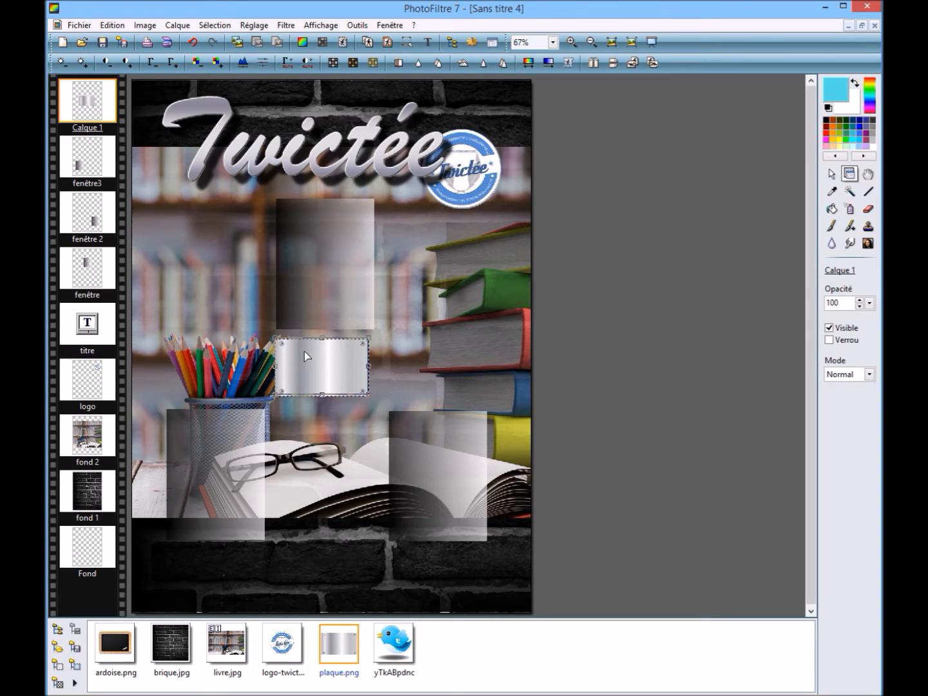
pyautogui.moveTo(370, 367); pyautogui.dragTo(373, 369)
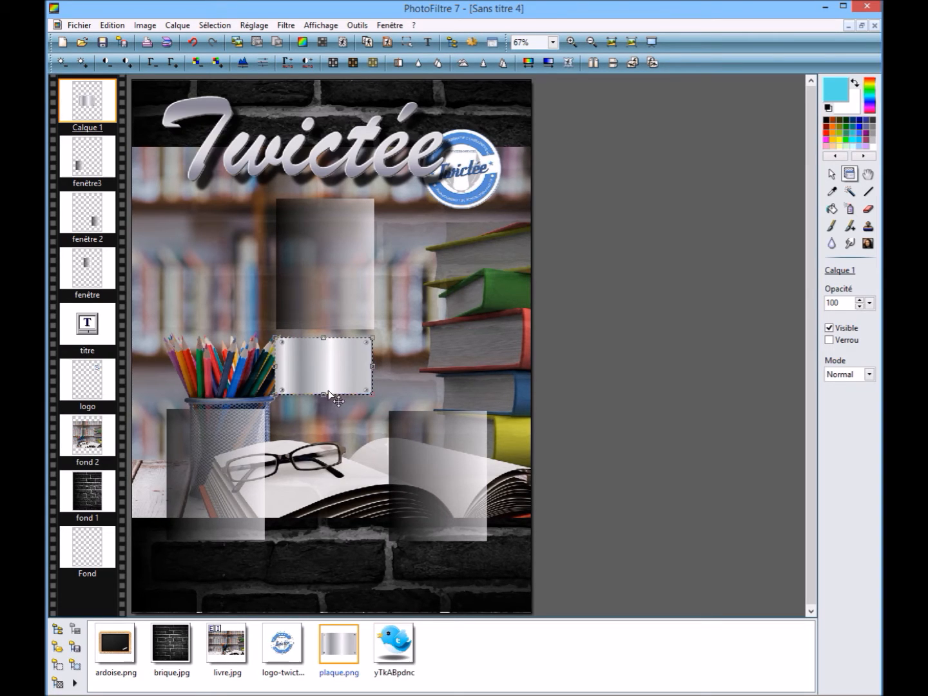
pyautogui.moveTo(324, 394); pyautogui.dragTo(325, 386)
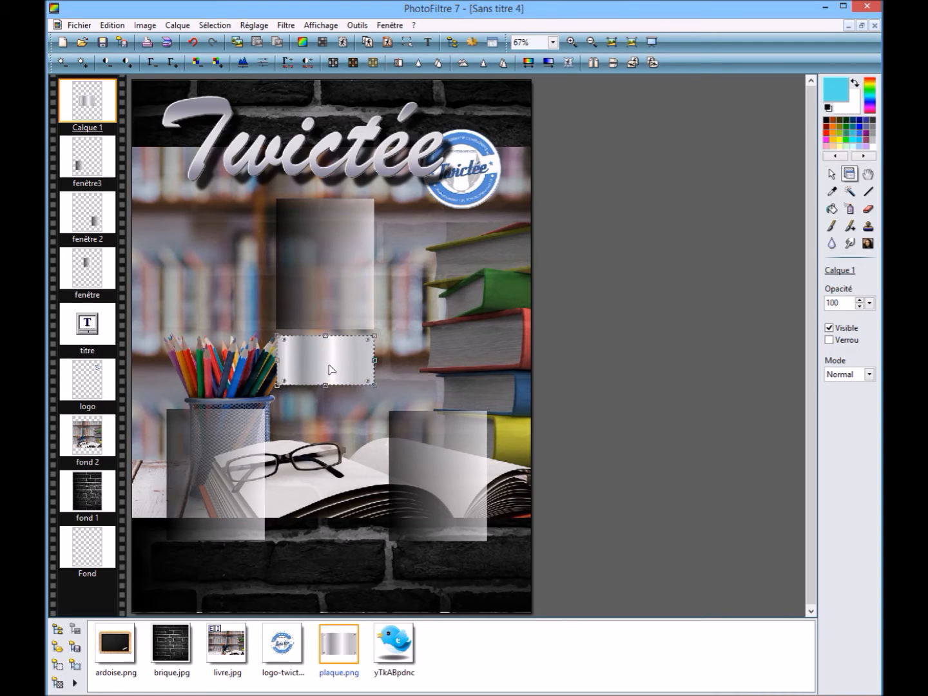
pyautogui.rightClick(329, 365)
pyautogui.click(351, 373)
# Duplicate the metal plate twice and place one copy beneath each of the two lower gradient windows.
pyautogui.rightClick(337, 357)
pyautogui.click(425, 584)
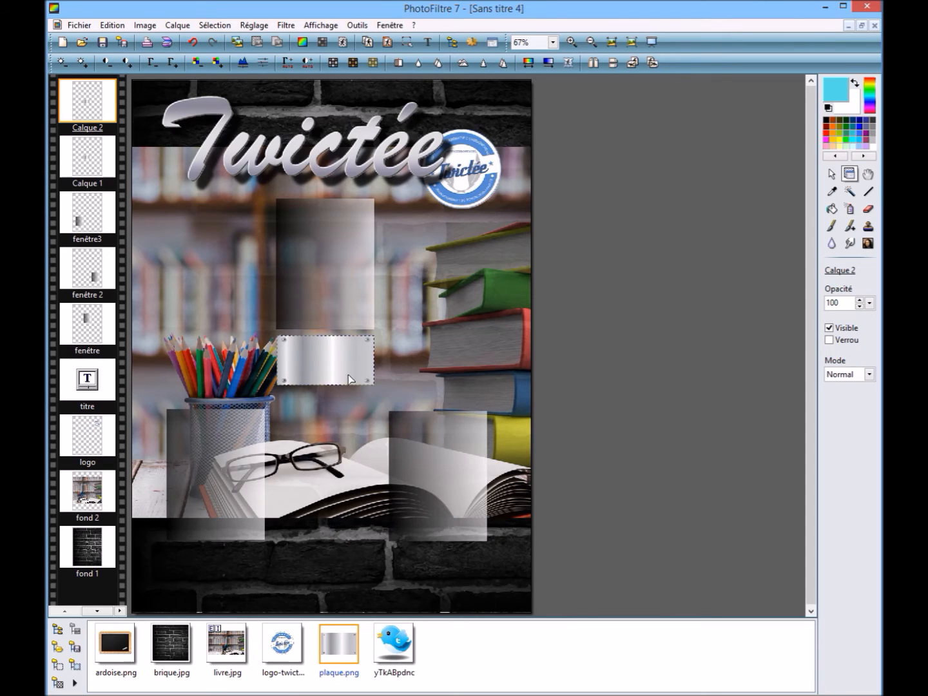
pyautogui.moveTo(344, 355); pyautogui.dragTo(455, 570)
pyautogui.click(328, 359)
pyautogui.rightClick(328, 359)
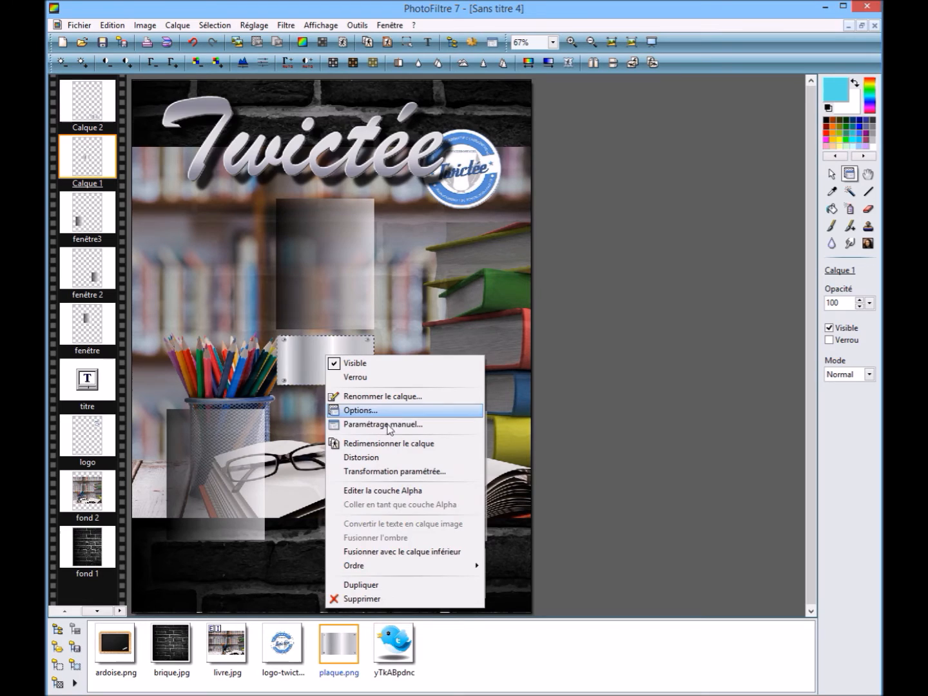
pyautogui.click(413, 584)
pyautogui.moveTo(331, 365); pyautogui.dragTo(220, 578)
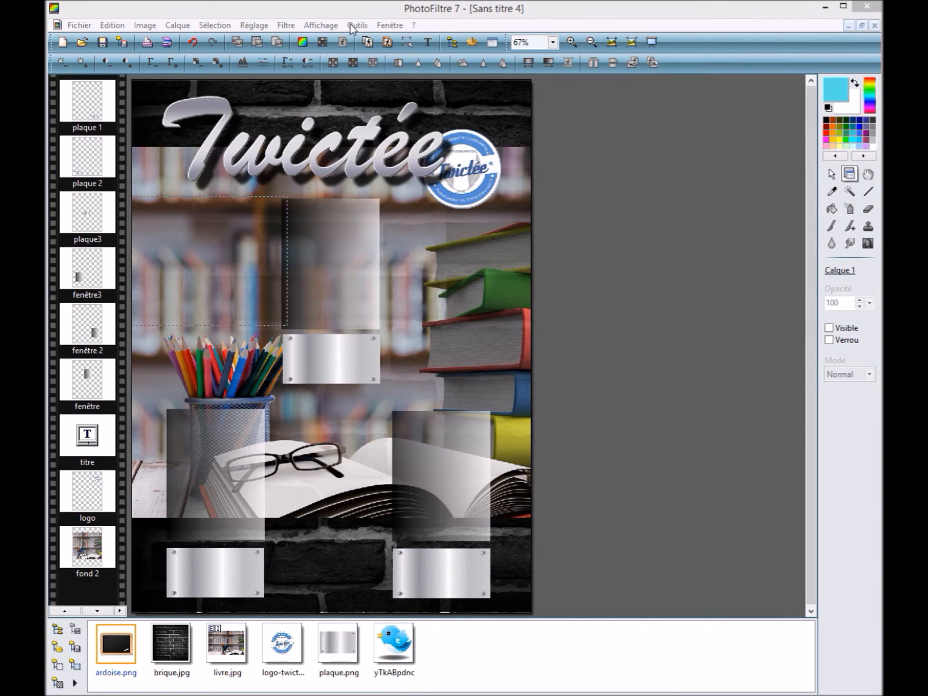
# Show the alignment grid to line up the fenêtre 2 window with its metal plate, and hide the grid.
pyautogui.click(329, 29)
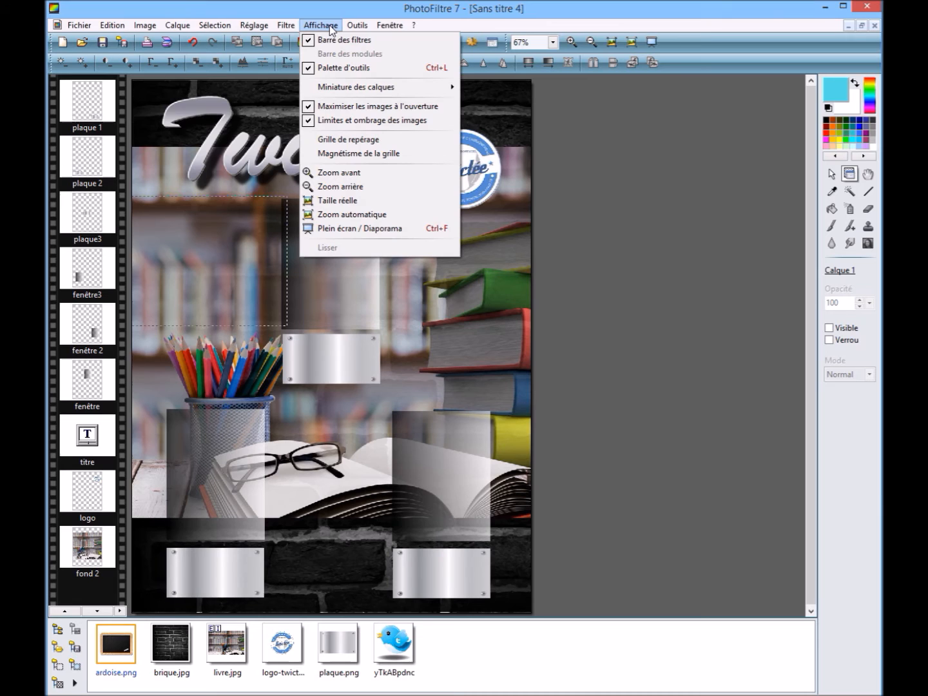
pyautogui.click(318, 141)
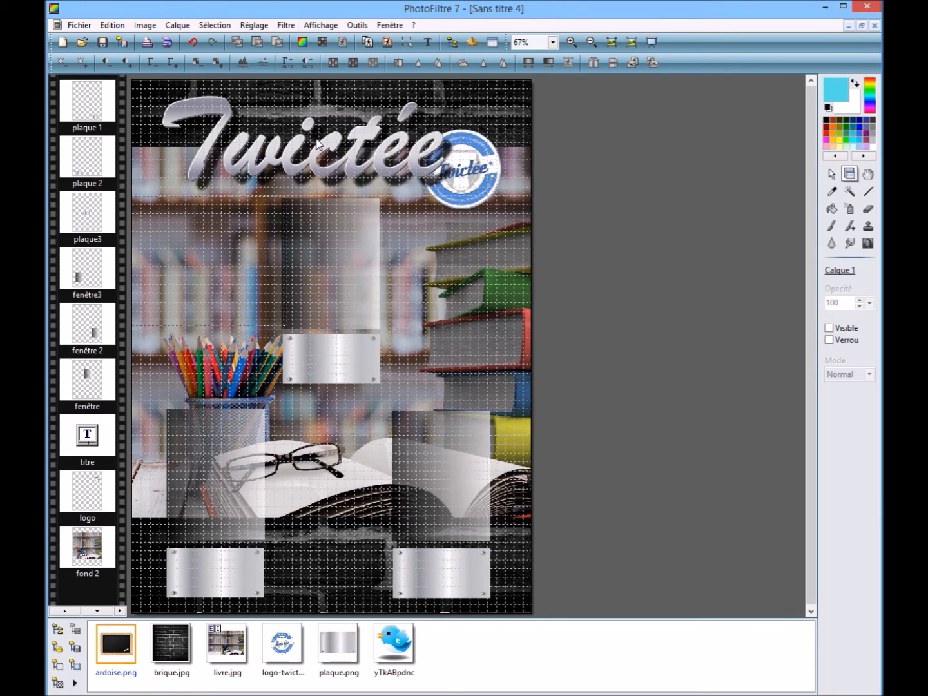
pyautogui.click(436, 494)
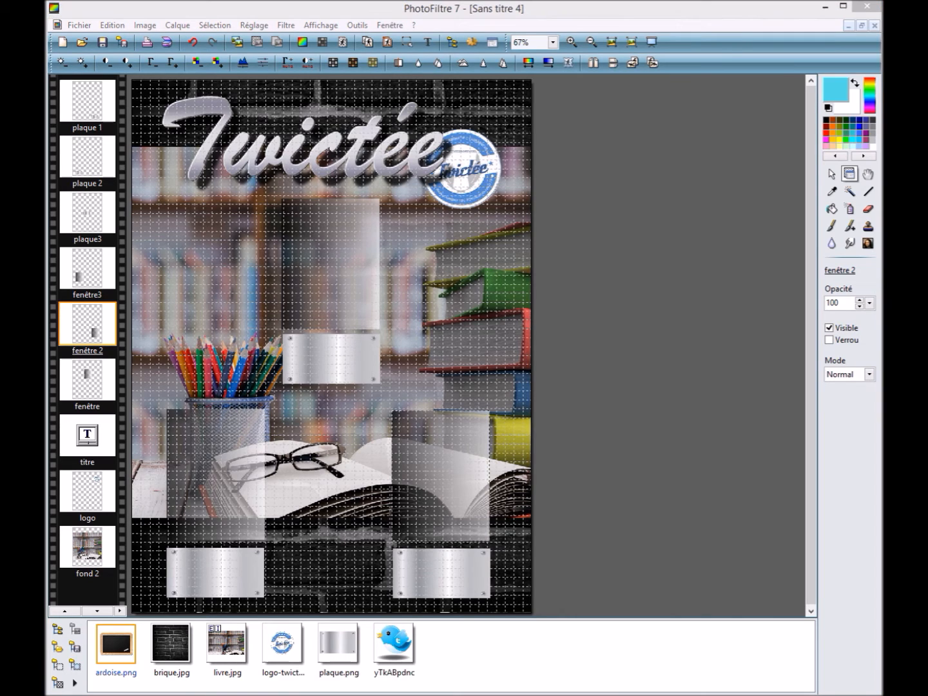
pyautogui.click(320, 27)
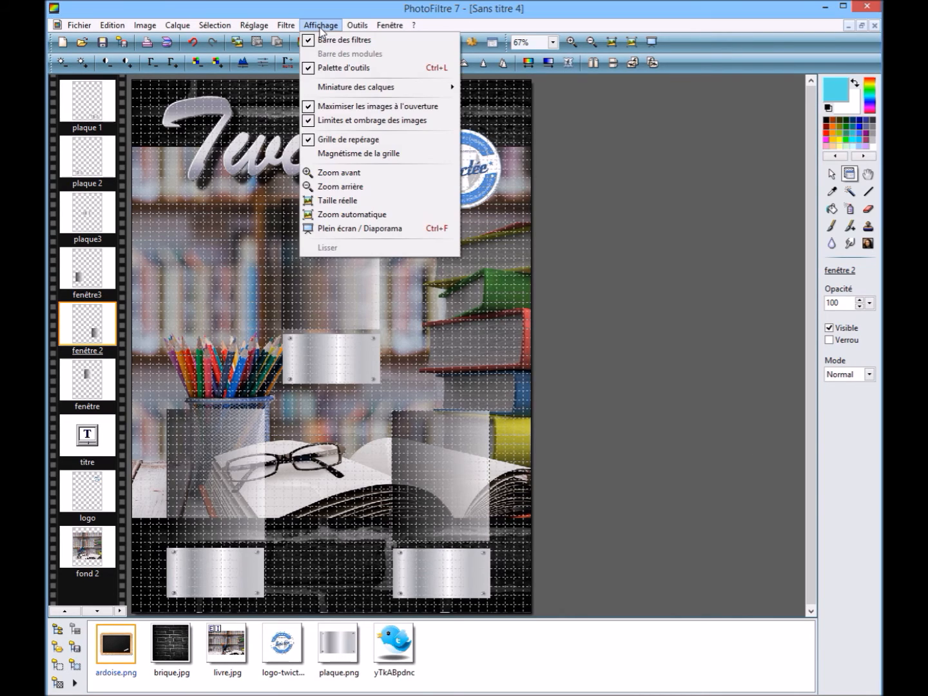
pyautogui.click(313, 141)
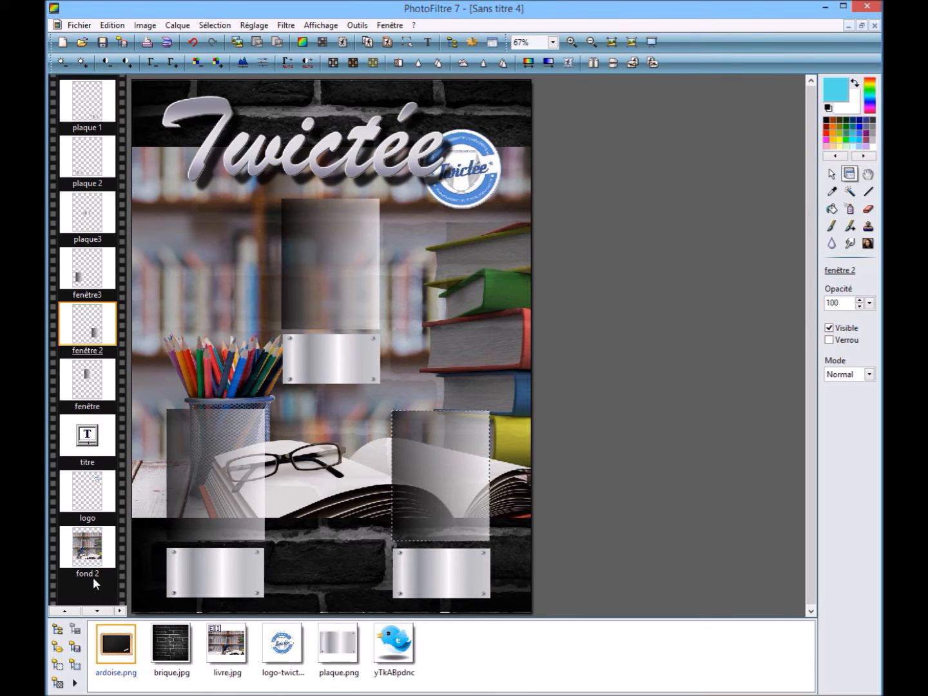
# Insert ardoise.png, move its layer to the top of the stack, and shrink the slate to fit left of the central window.
pyautogui.moveTo(286, 357); pyautogui.dragTo(285, 363)
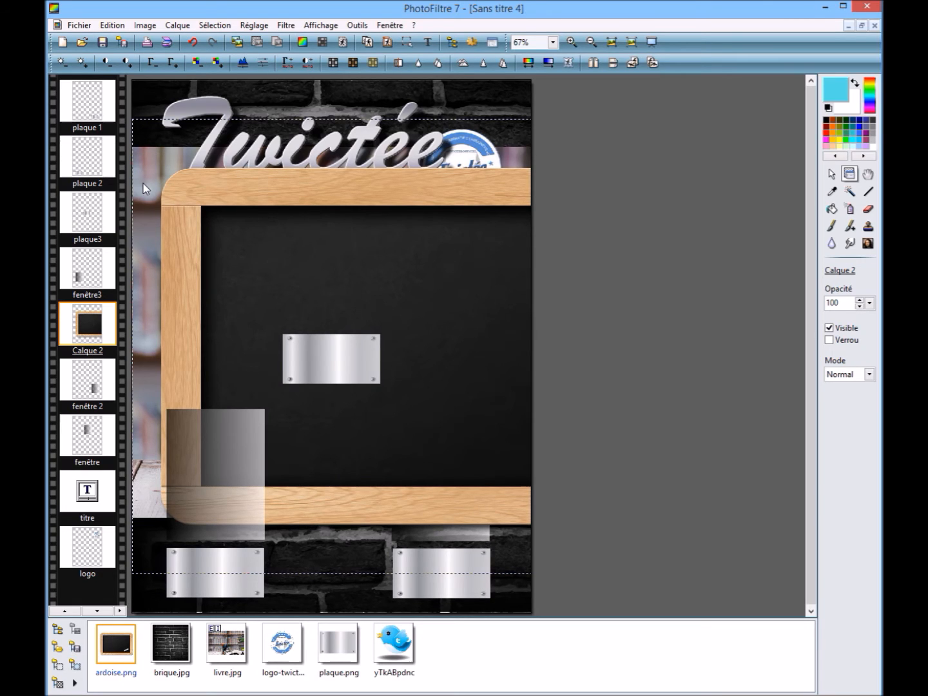
pyautogui.moveTo(98, 325); pyautogui.dragTo(91, 113)
pyautogui.rightClick(90, 106)
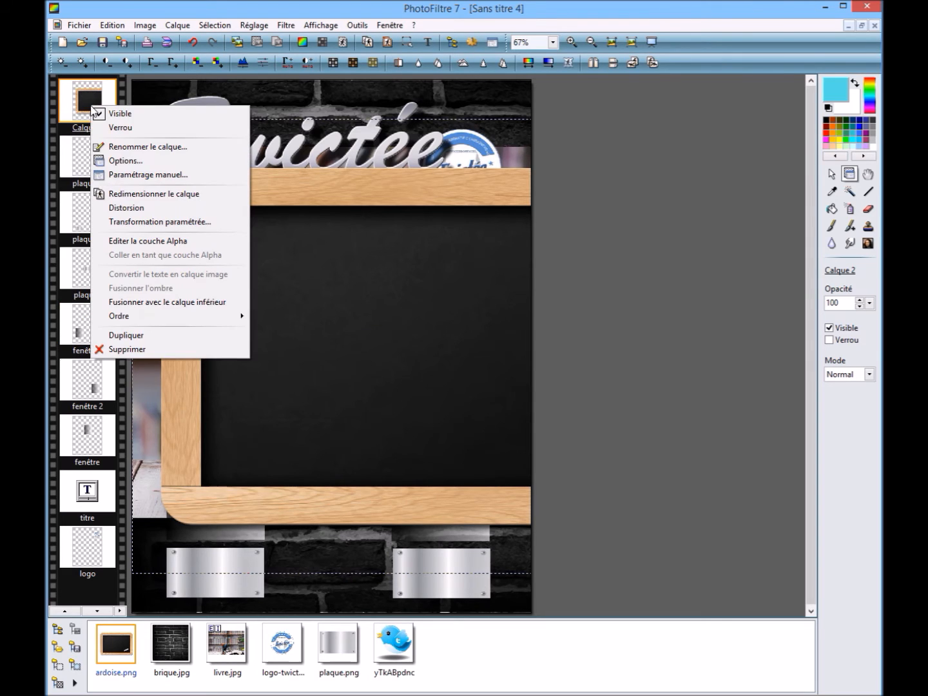
pyautogui.click(163, 194)
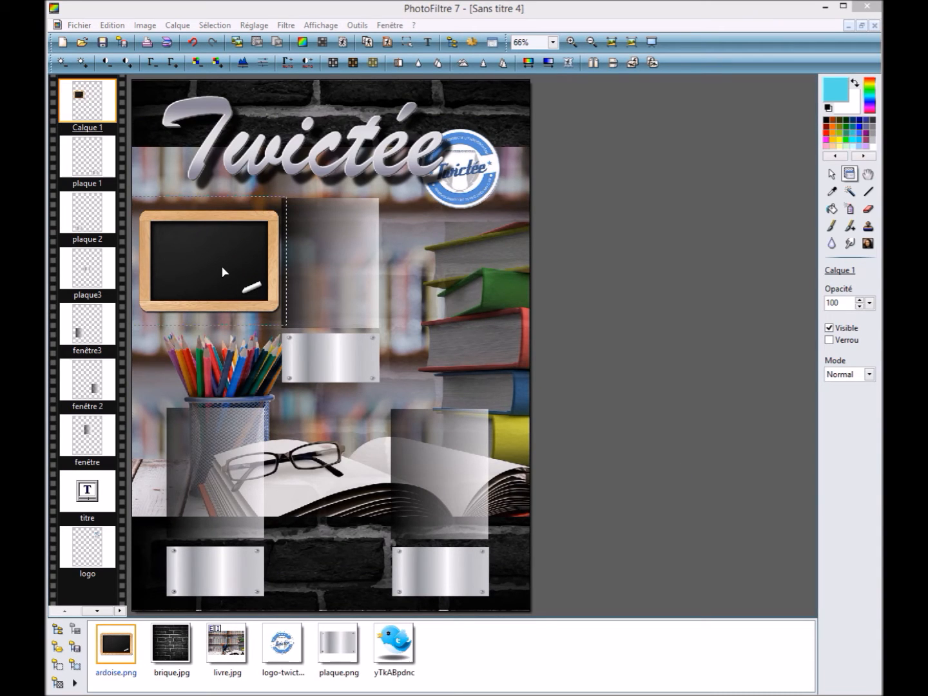
# Duplicate the slate and place the copy on the right side of the central window, level with the first slate.
pyautogui.rightClick(93, 111)
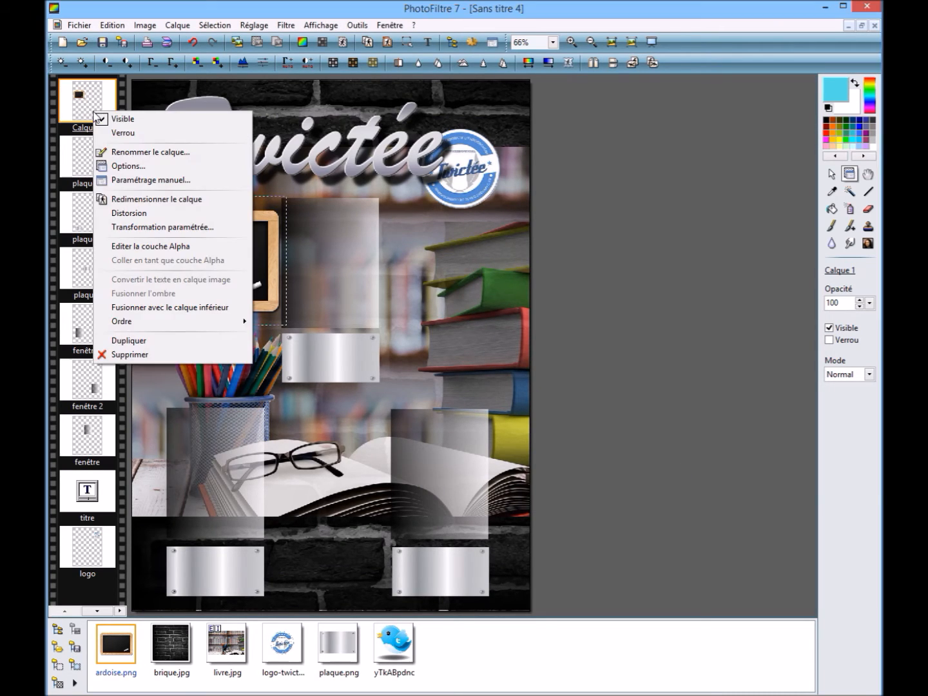
pyautogui.click(157, 341)
pyautogui.moveTo(227, 268); pyautogui.dragTo(471, 266)
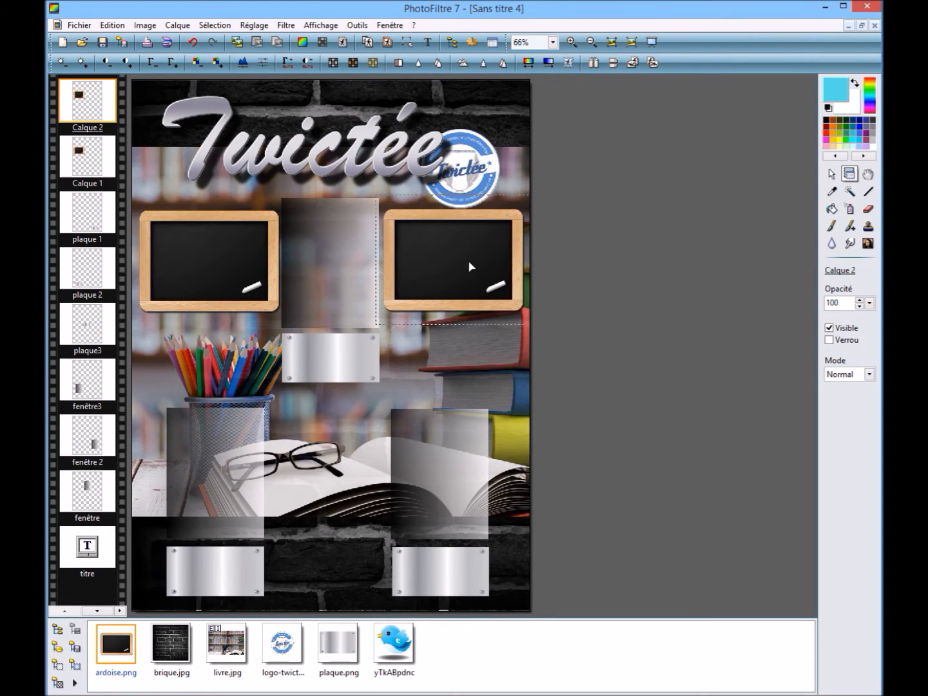
pyautogui.moveTo(454, 264); pyautogui.dragTo(457, 267)
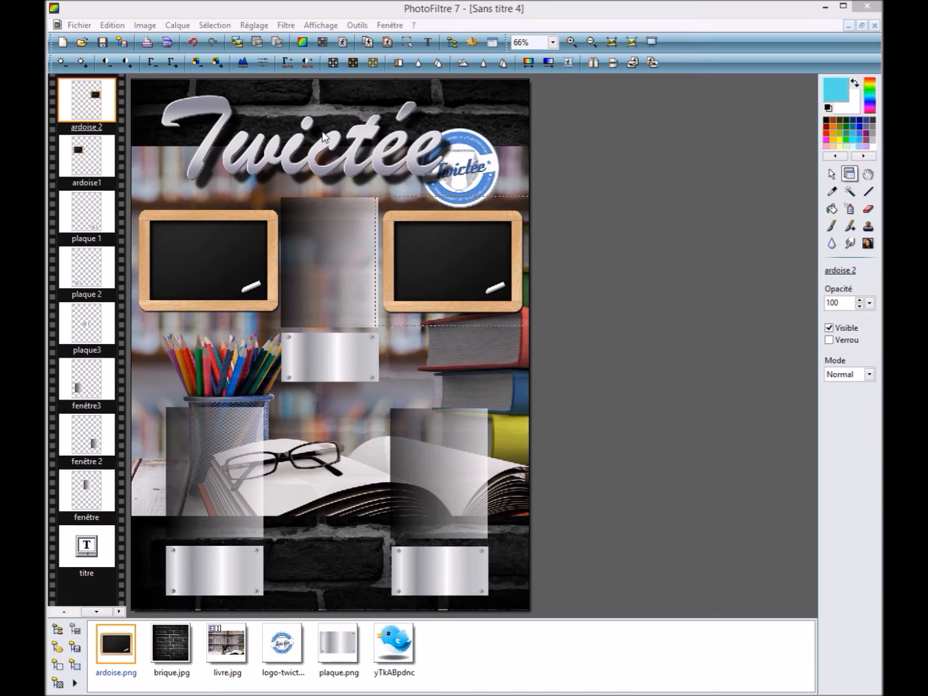
# Add centred white Alamain text at size 17 with -23 line spacing, reading "Nous allons recevoir les twictées de notre classe scribe".
pyautogui.click(428, 44)
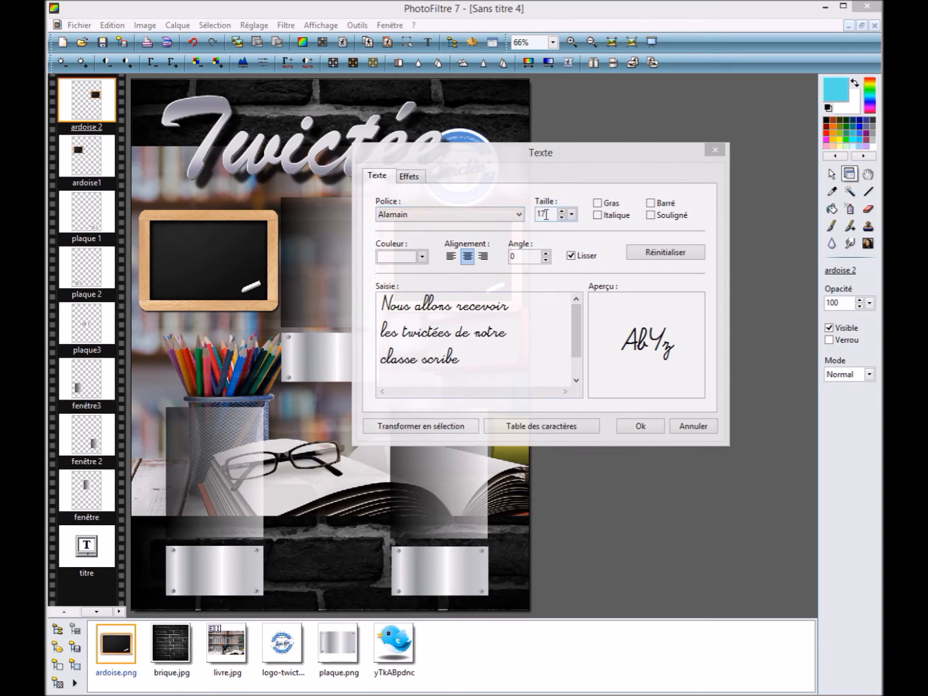
pyautogui.click(418, 179)
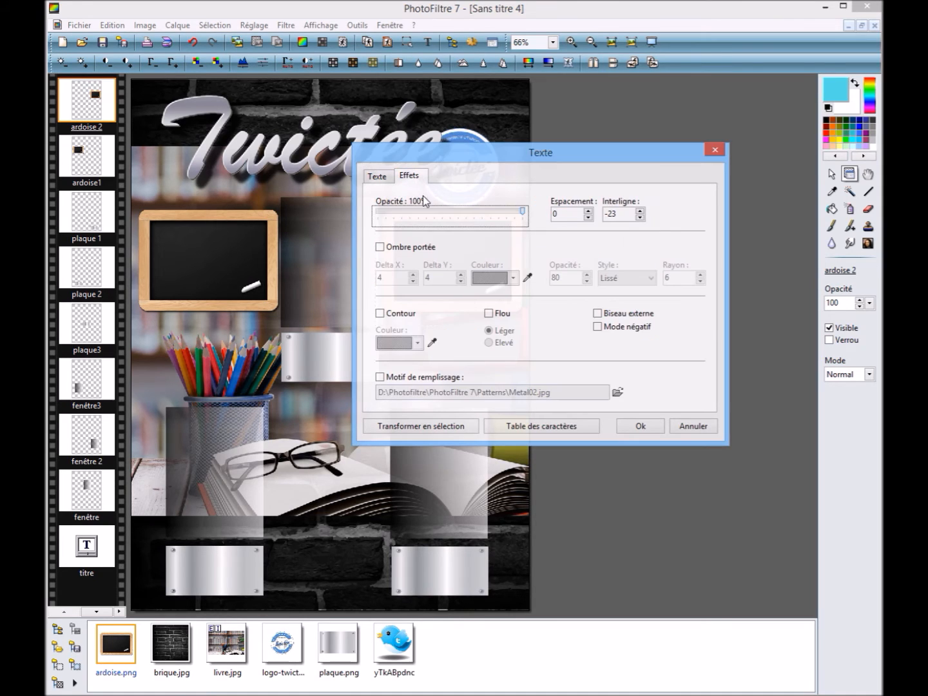
pyautogui.click(642, 426)
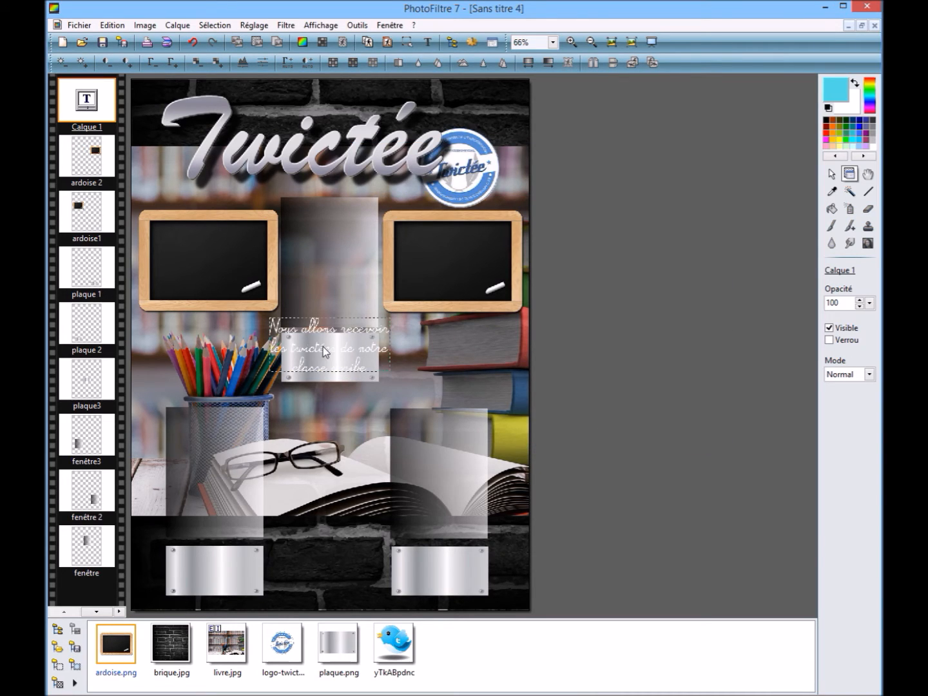
# Make the "Nous allons recevoir…" text layer resizable and position it inside the left slate.
pyautogui.rightClick(102, 108)
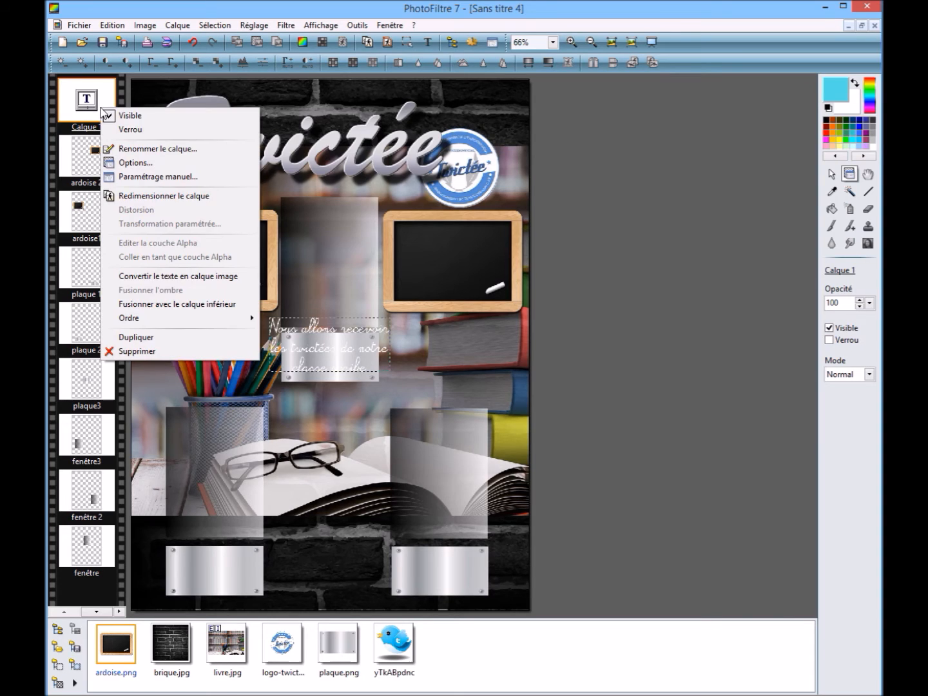
pyautogui.click(171, 197)
pyautogui.moveTo(341, 350); pyautogui.dragTo(219, 258)
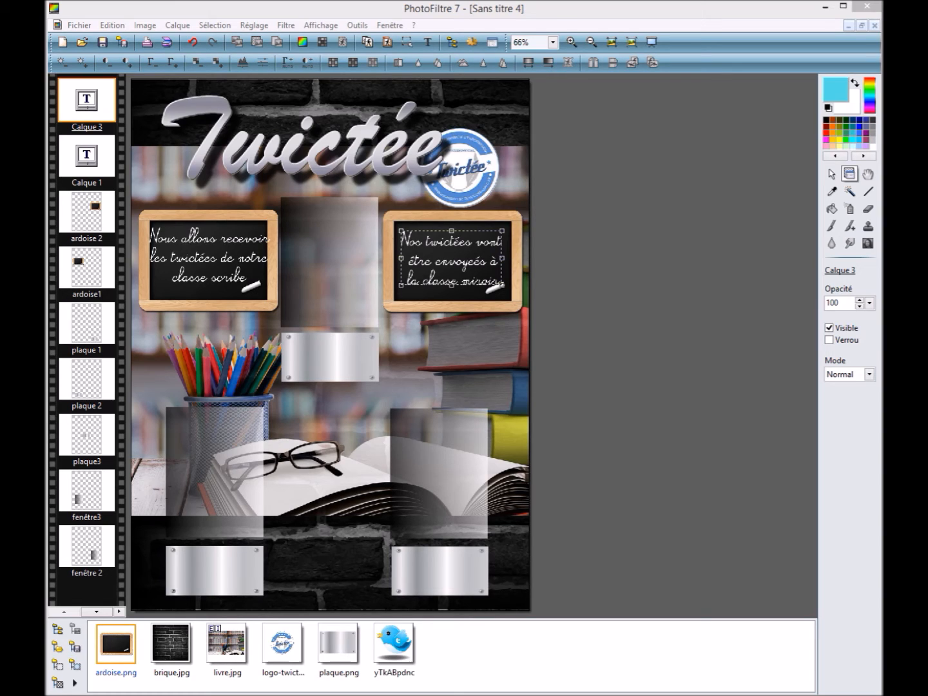
# Add the text "Notre classe" in ChaletComprime-CologneSixty size 42, with drop shadow, outer bevel and Metal02.jpg pattern fill.
pyautogui.click(86, 266)
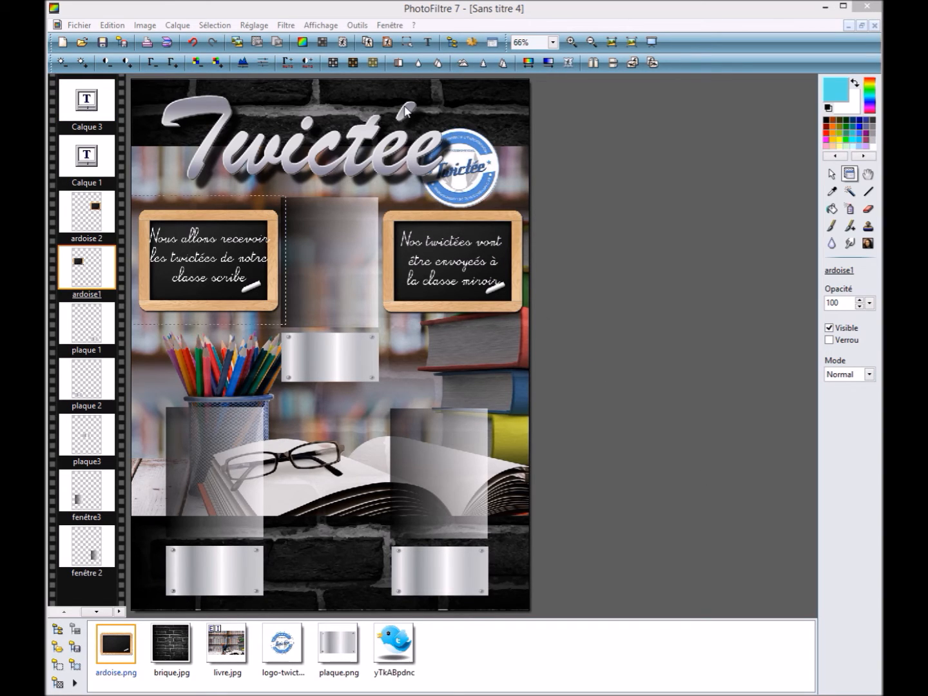
pyautogui.click(429, 50)
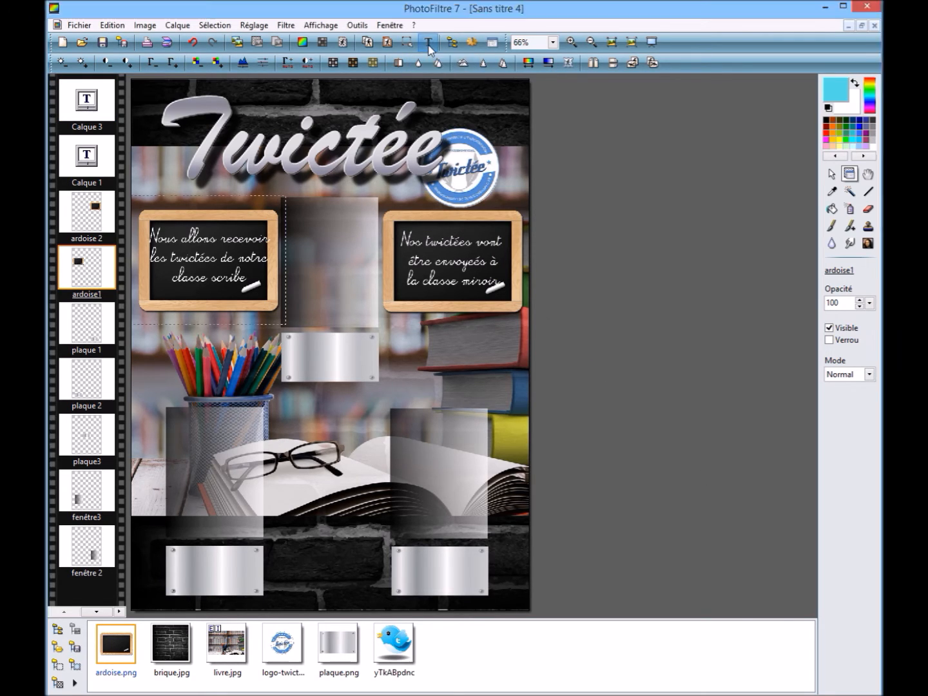
pyautogui.moveTo(438, 319); pyautogui.dragTo(380, 297)
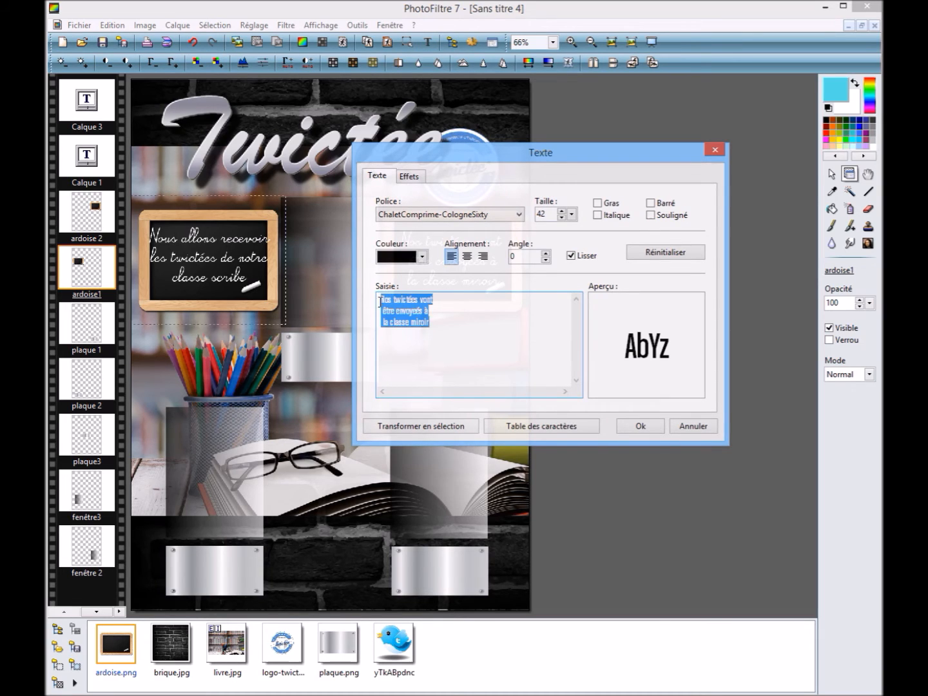
pyautogui.press('BackSpace')
pyautogui.rightClick(398, 298)
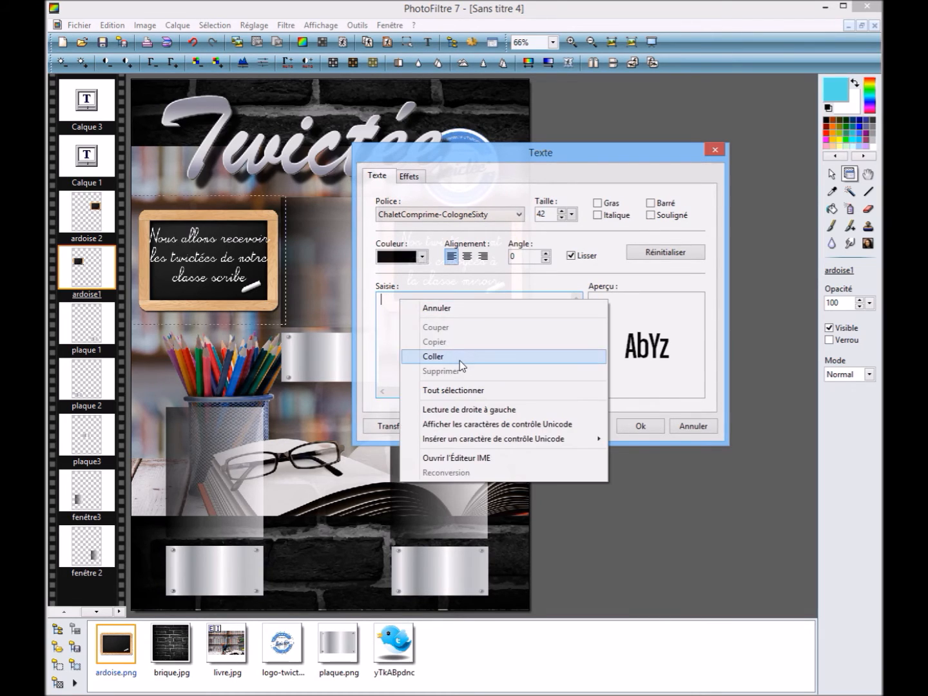
pyautogui.click(460, 357)
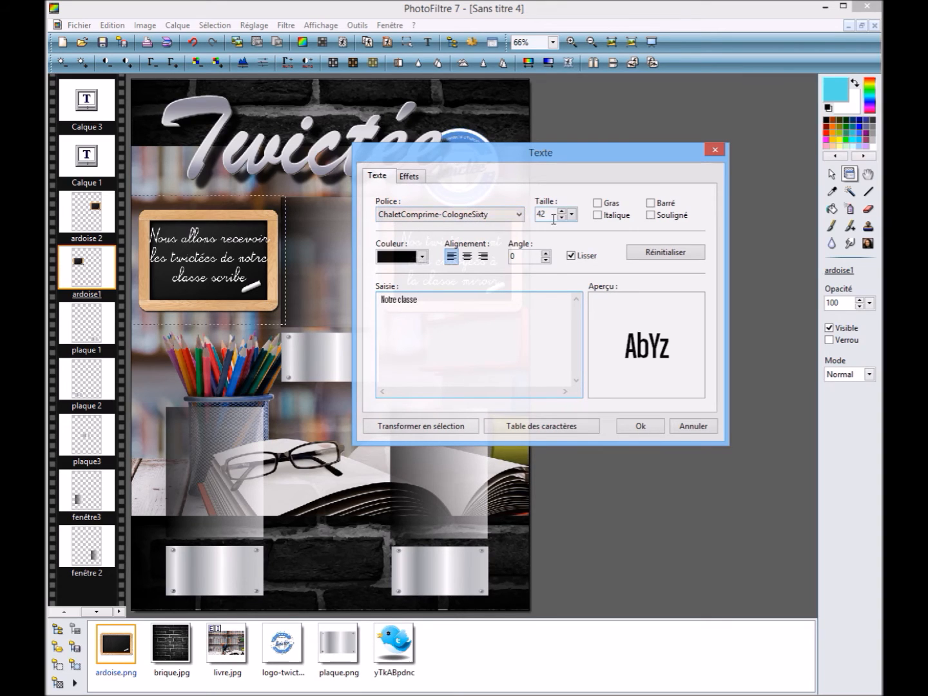
pyautogui.click(413, 177)
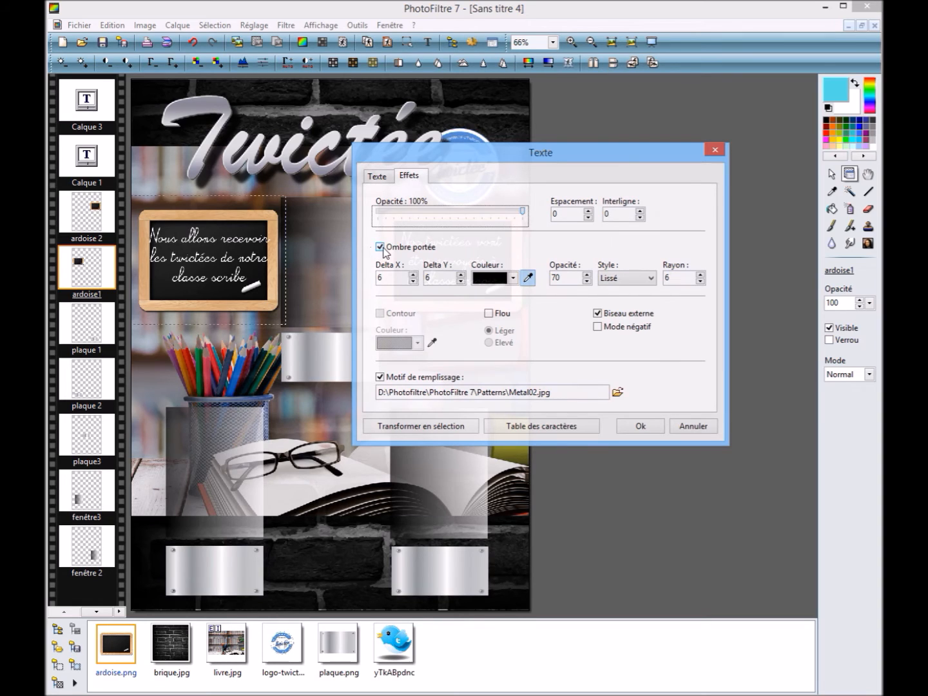
pyautogui.click(381, 278)
pyautogui.click(600, 315)
pyautogui.click(600, 315)
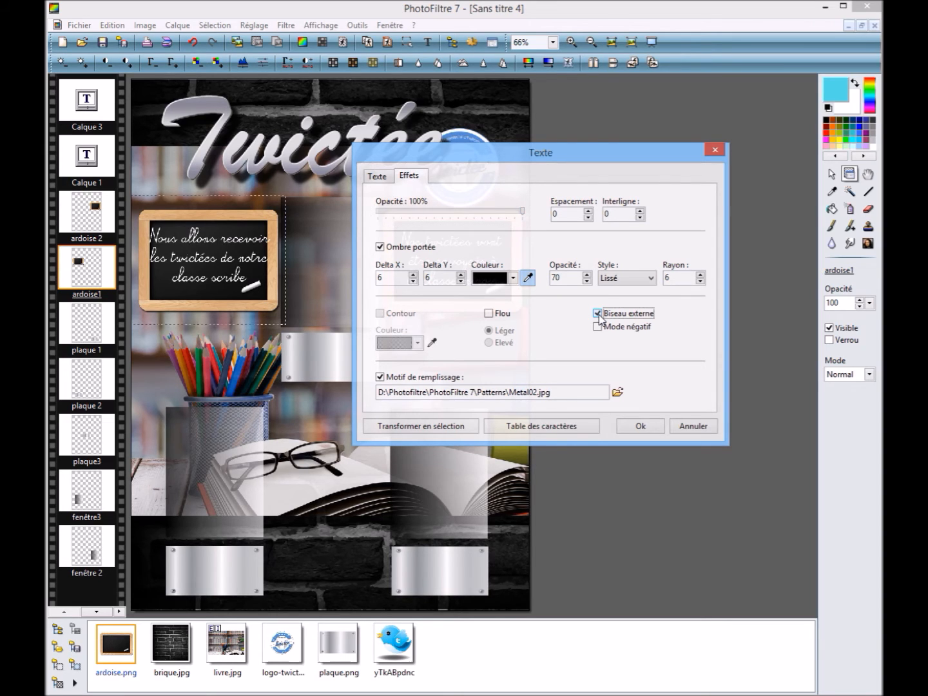
pyautogui.click(635, 426)
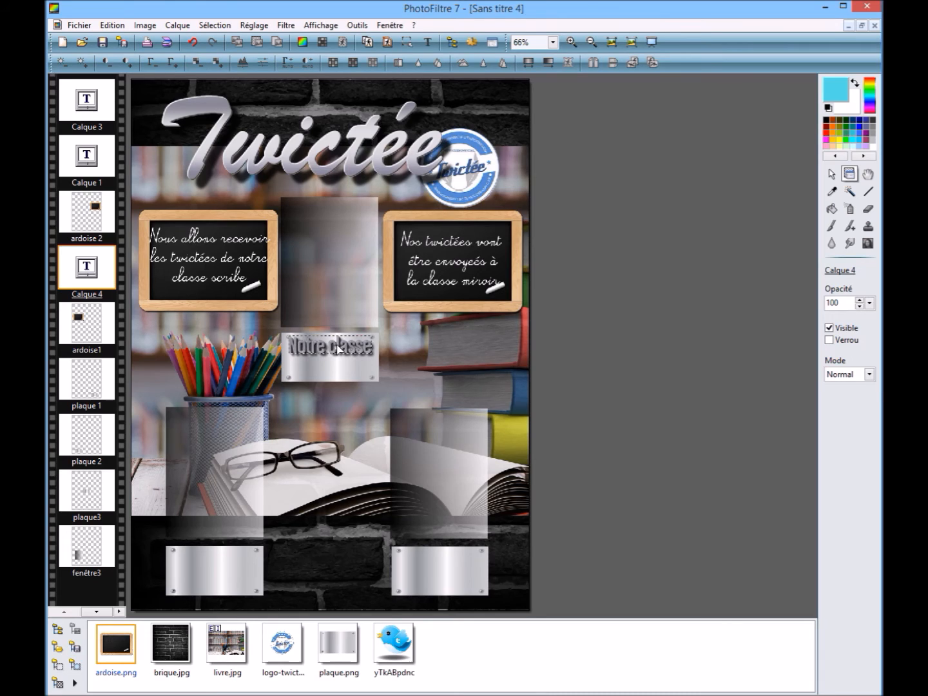
# Raise the "Notre classe" text layer to the top of the stack, make it resizable and centre it on the central metal plate.
pyautogui.moveTo(88, 270); pyautogui.dragTo(90, 116)
pyautogui.rightClick(91, 113)
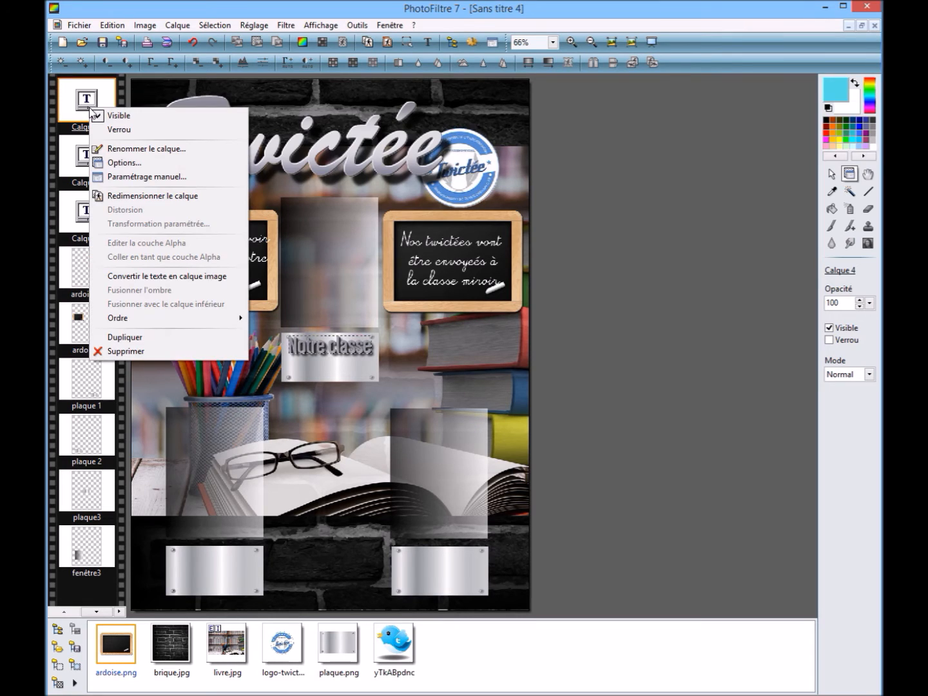
pyautogui.click(154, 196)
pyautogui.moveTo(340, 349); pyautogui.dragTo(339, 358)
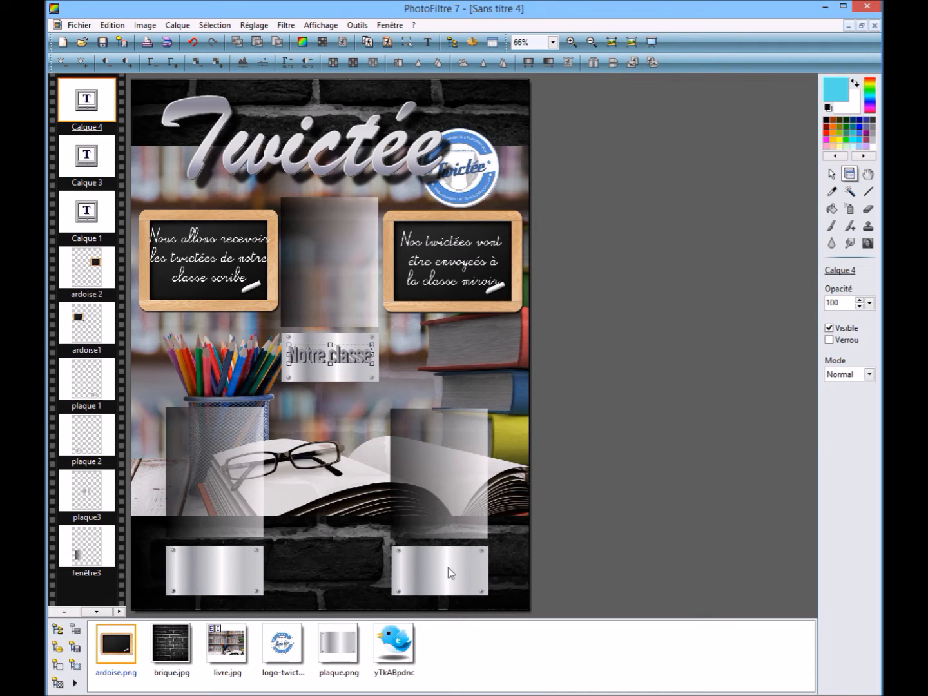
# Duplicate the "Notre classe" text layer and place the copy on the lower-left metal plate.
pyautogui.click(87, 100)
pyautogui.rightClick(98, 102)
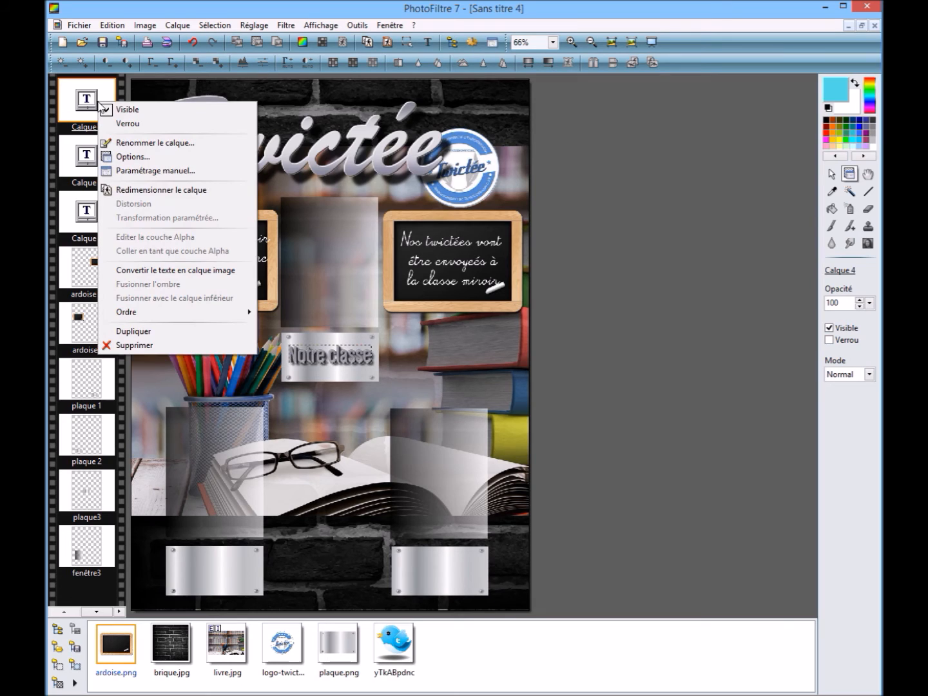
pyautogui.click(160, 332)
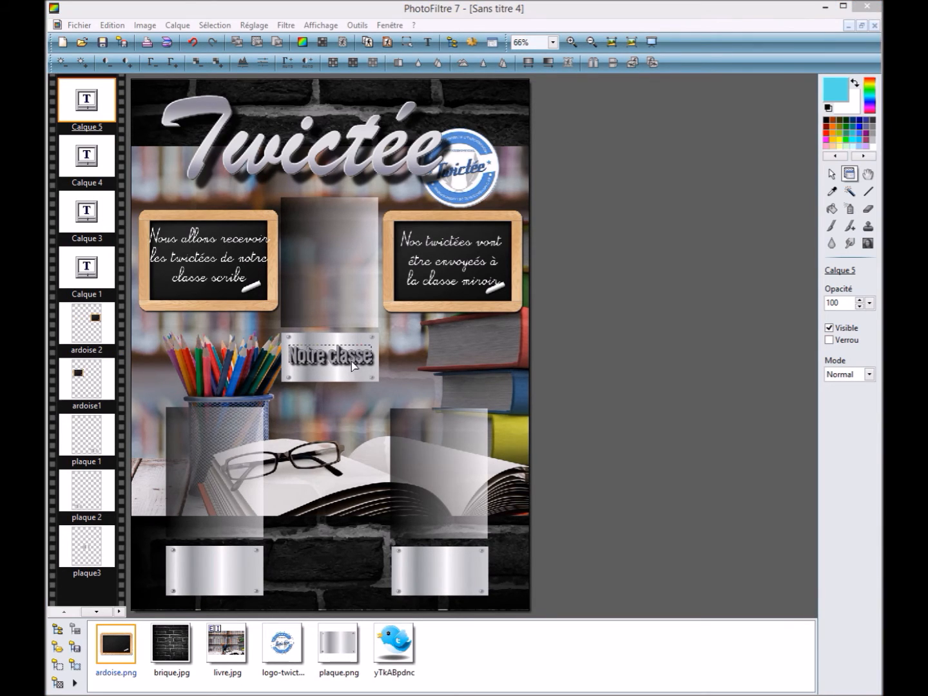
pyautogui.moveTo(351, 365); pyautogui.dragTo(231, 570)
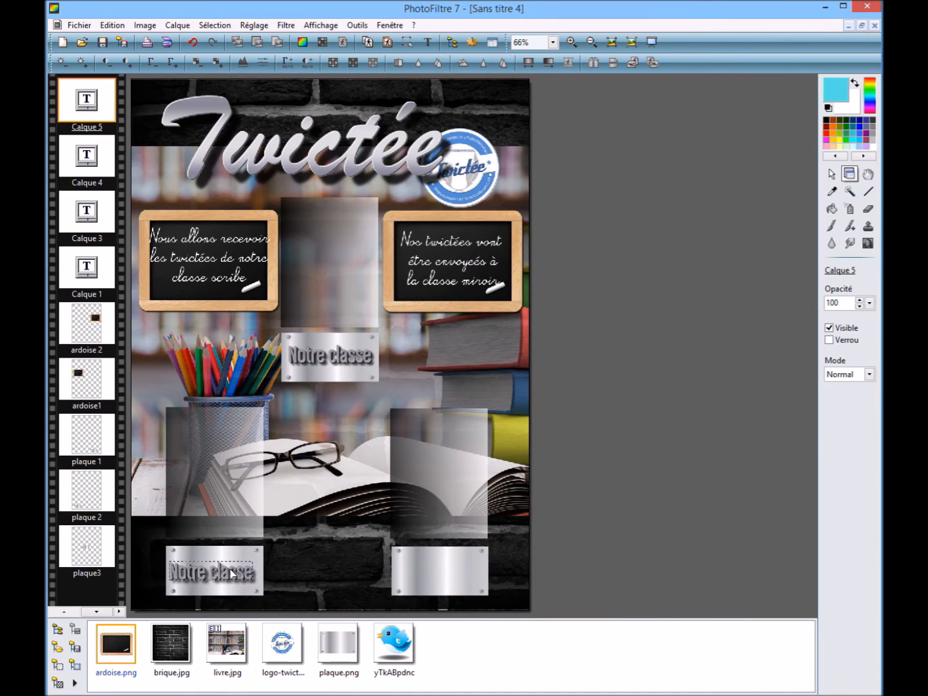
# Change the text on the lower-left plate to "Classe Scribe".
pyautogui.doubleClick(231, 572)
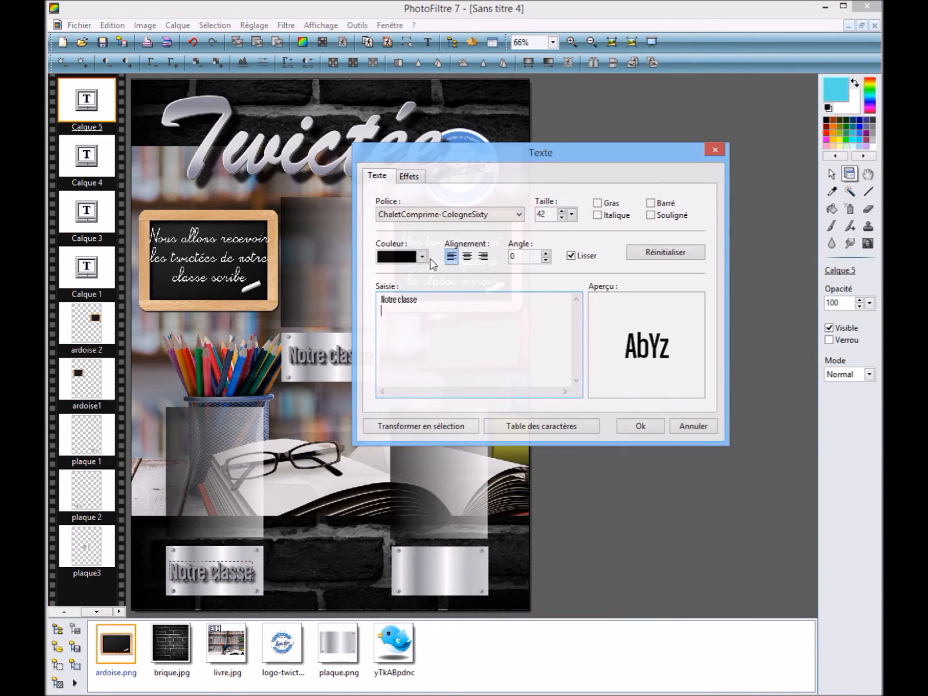
pyautogui.moveTo(428, 303); pyautogui.dragTo(366, 303)
pyautogui.write('Classe Scribe')
pyautogui.click(641, 426)
pyautogui.rightClick(212, 572)
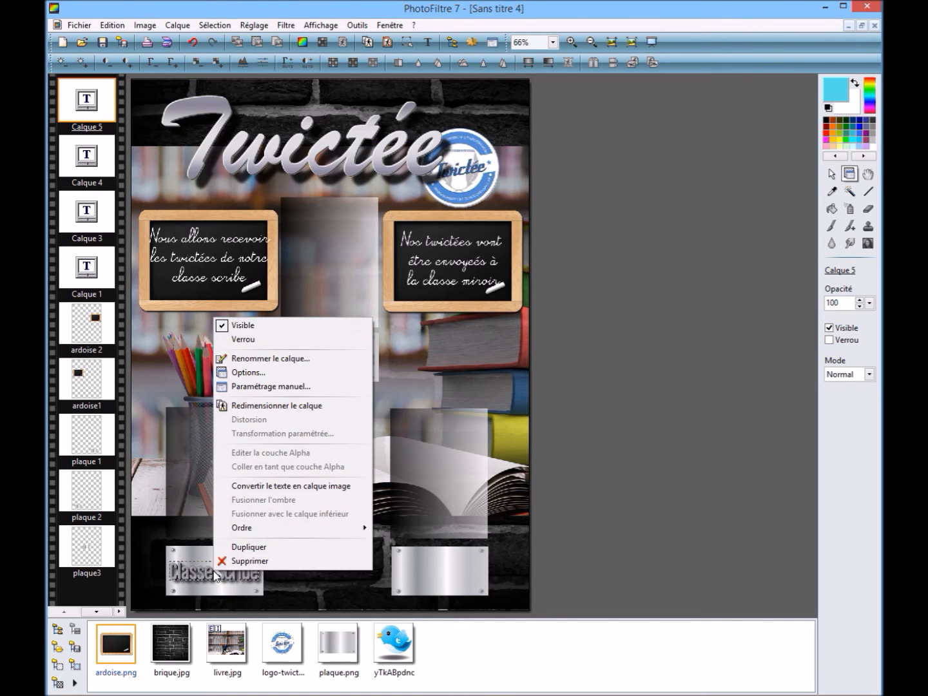
pyautogui.click(212, 577)
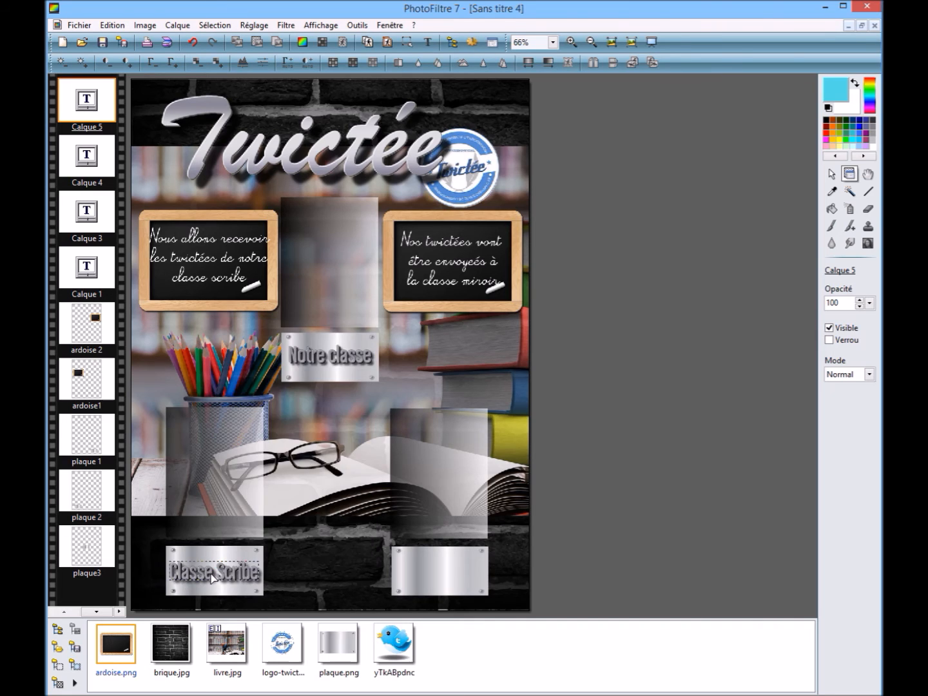
# Duplicate the "Classe Scribe" text layer and place the copy on the lower-right metal plate.
pyautogui.rightClick(213, 575)
pyautogui.click(246, 550)
pyautogui.moveTo(230, 575); pyautogui.dragTo(457, 573)
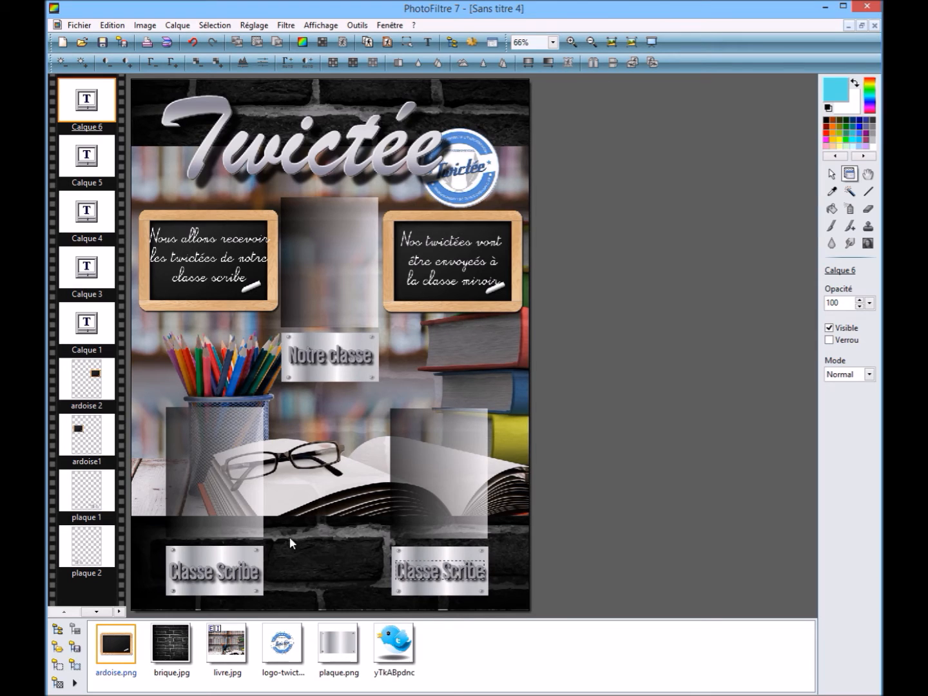
# Change the text on the lower-right plate to "Classe Miroir".
pyautogui.doubleClick(458, 566)
pyautogui.moveTo(419, 299); pyautogui.dragTo(402, 298)
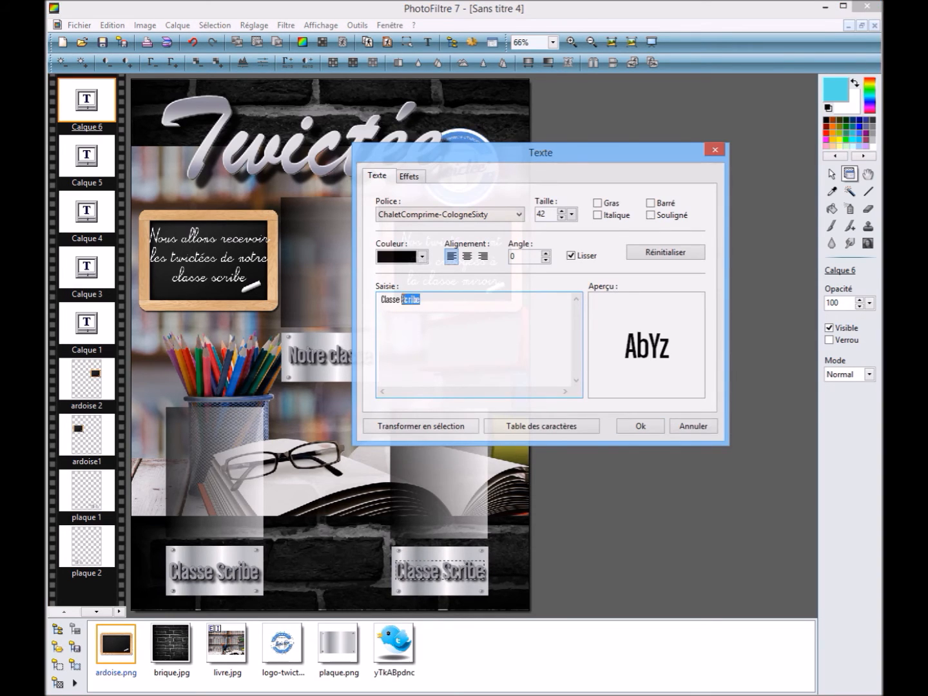
pyautogui.write('Miroir')
pyautogui.click(647, 427)
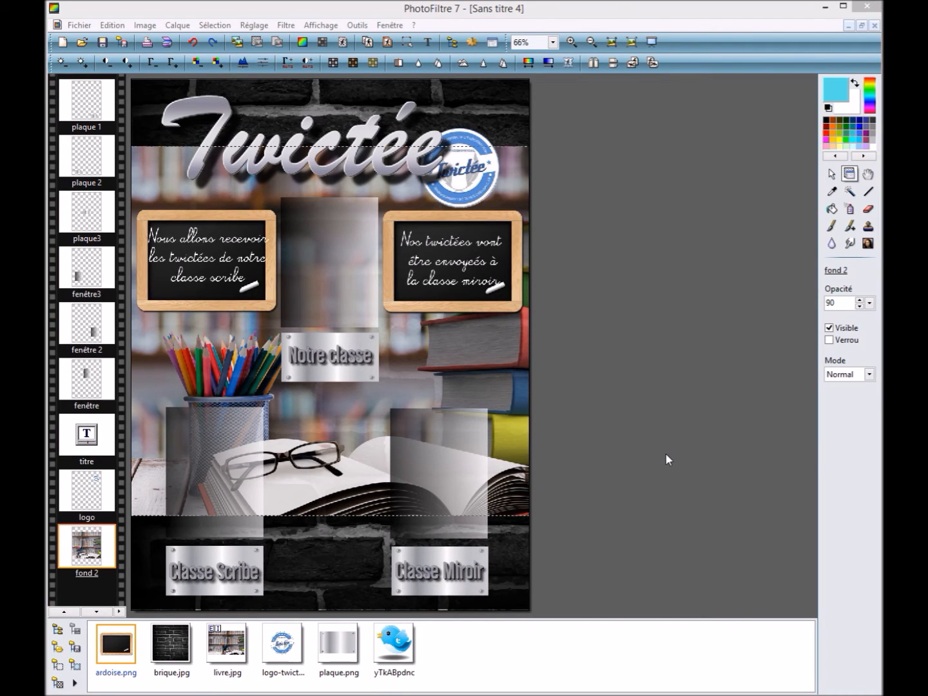
# Create a blank layer of 898 × 1200 pixels with automatic transparency above the fond 2 layer.
pyautogui.click(178, 27)
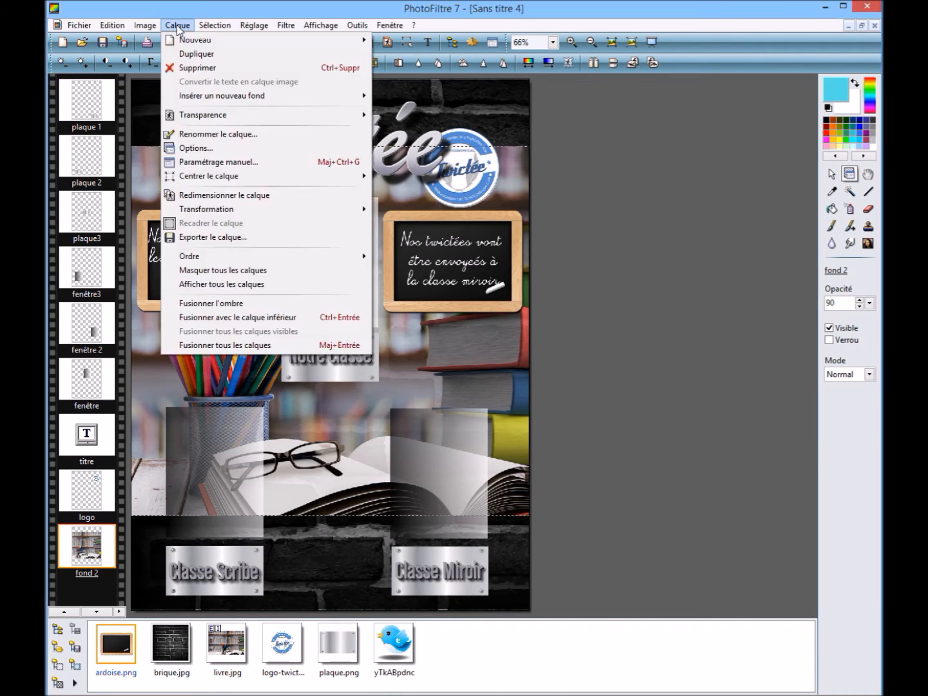
pyautogui.moveTo(194, 40)
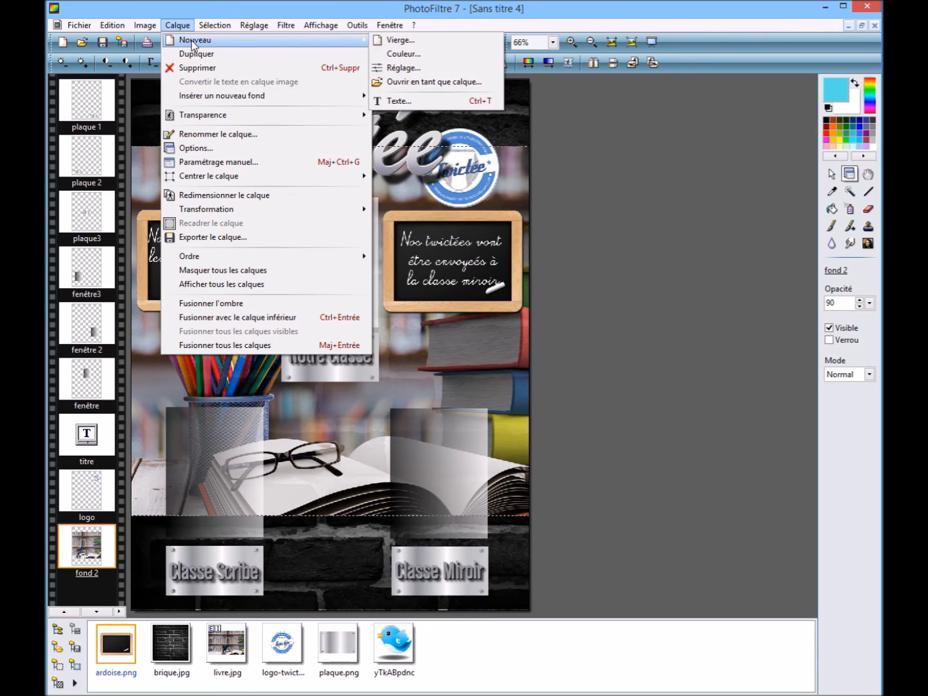
pyautogui.click(415, 39)
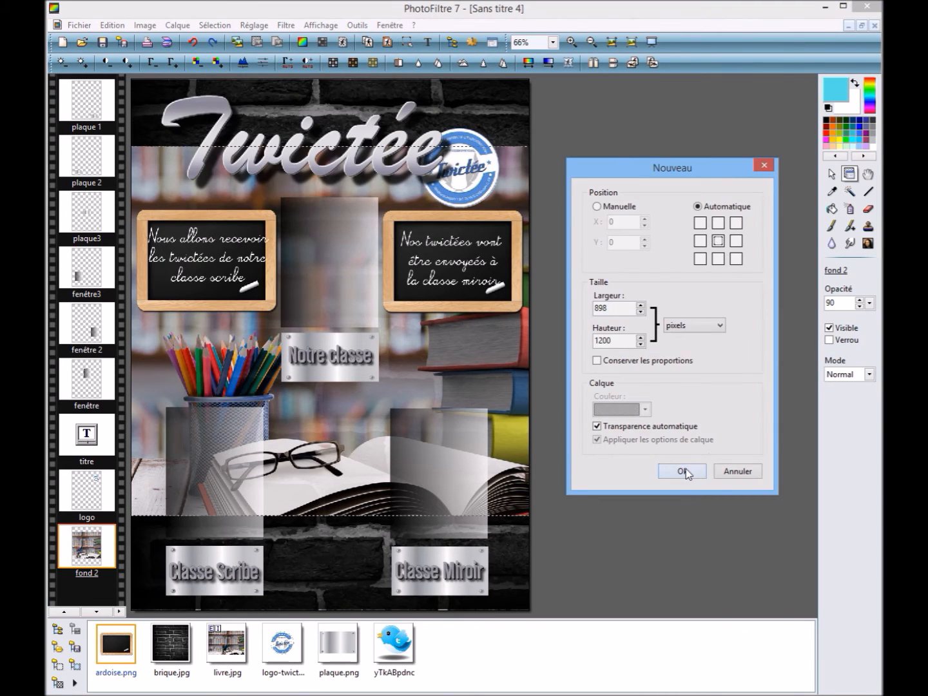
pyautogui.click(669, 478)
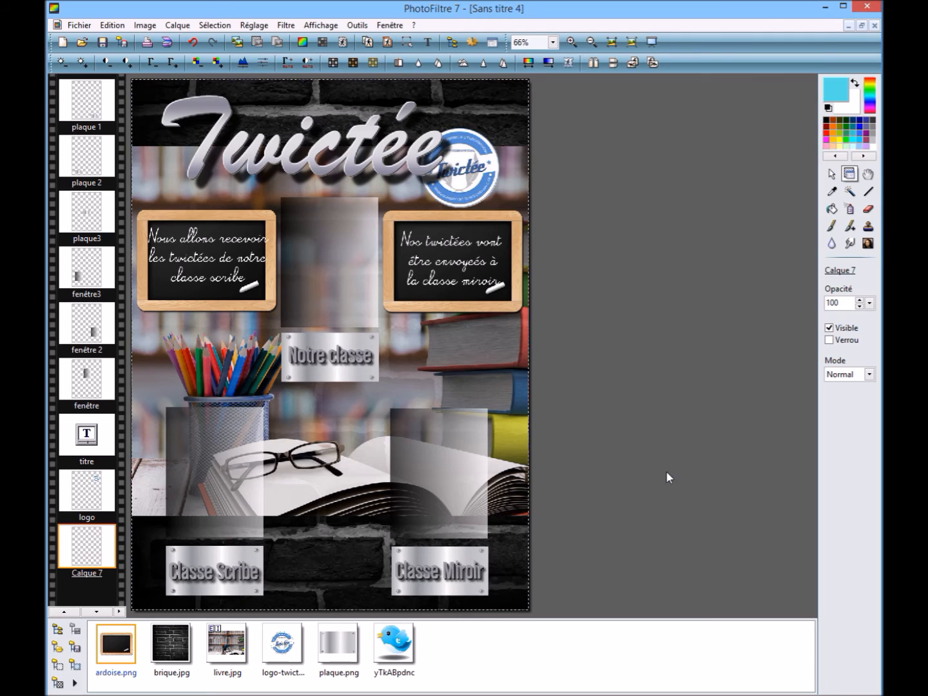
# Draw two white arrows of thickness 10, one down from the right slate to its window, one up from the left window to its slate.
pyautogui.click(868, 190)
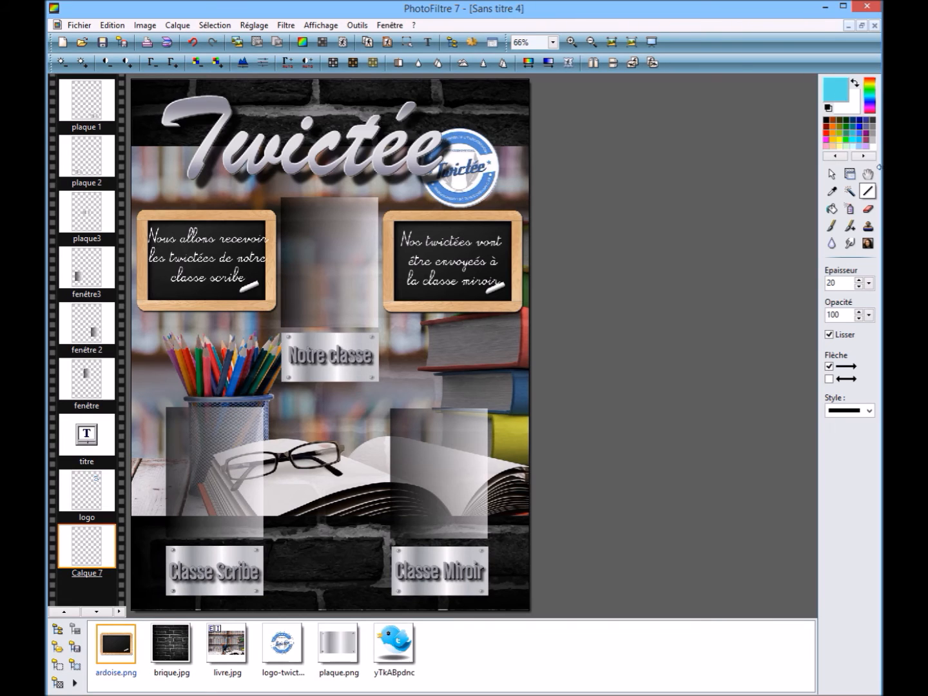
pyautogui.click(872, 146)
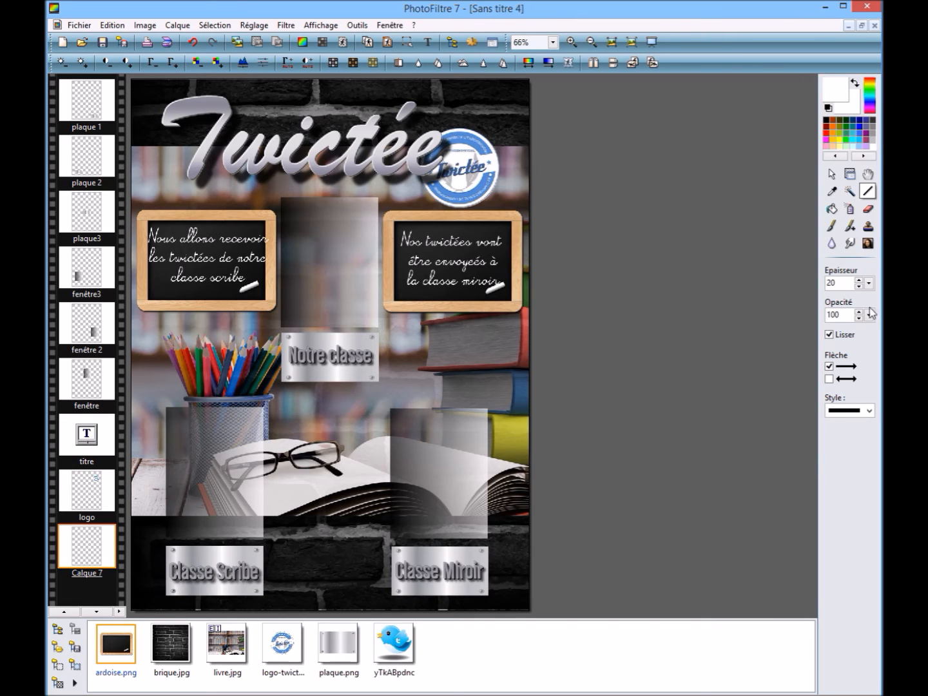
pyautogui.click(858, 286)
pyautogui.click(858, 286)
pyautogui.click(858, 286)
pyautogui.click(857, 286)
pyautogui.moveTo(439, 315); pyautogui.dragTo(441, 400)
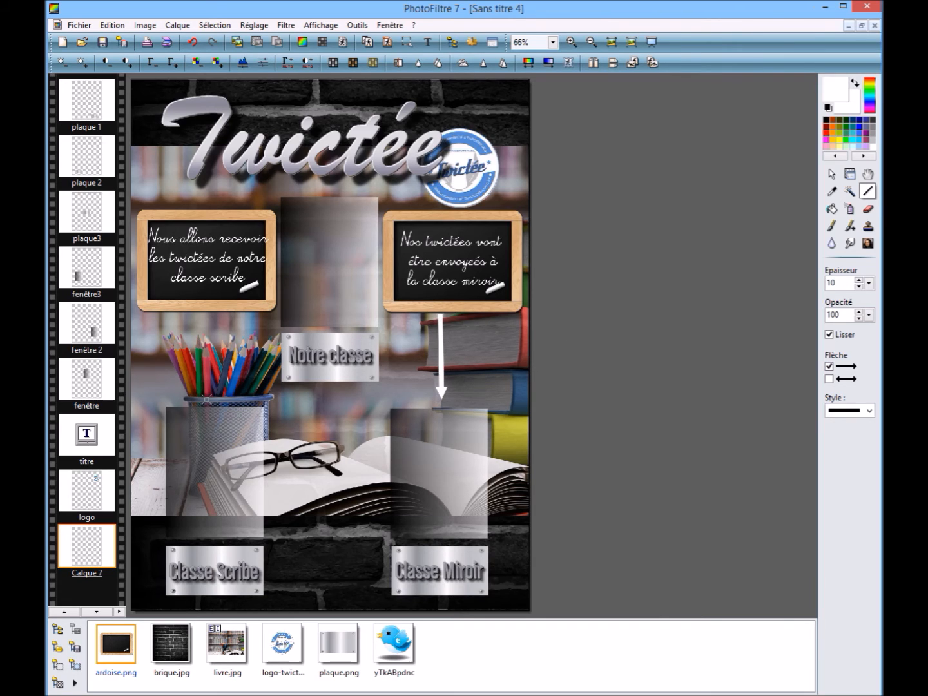
pyautogui.moveTo(207, 397); pyautogui.dragTo(207, 316)
pyautogui.doubleClick(86, 548)
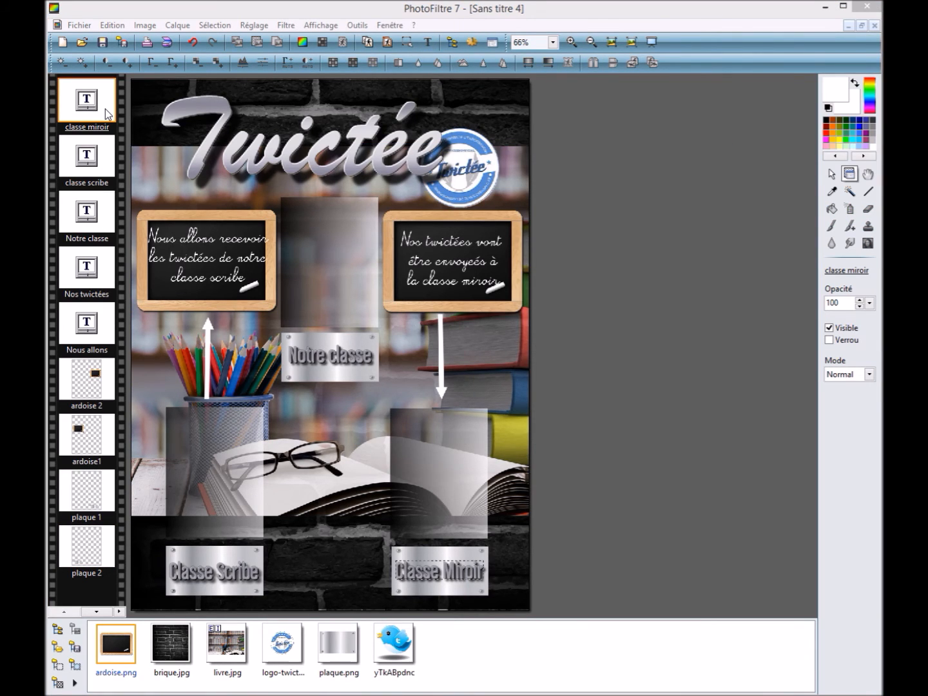
# Duplicate the "classe miroir" text layer and replace the copy's text with "Nous corrigerons et ferons des twoutils" on two lines.
pyautogui.rightClick(105, 108)
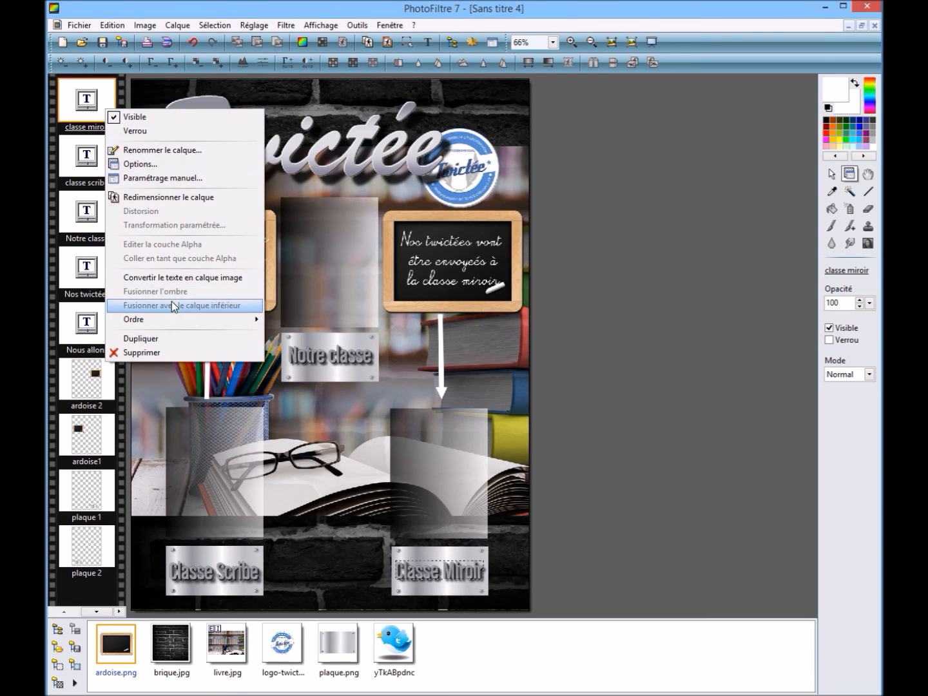
pyautogui.click(174, 337)
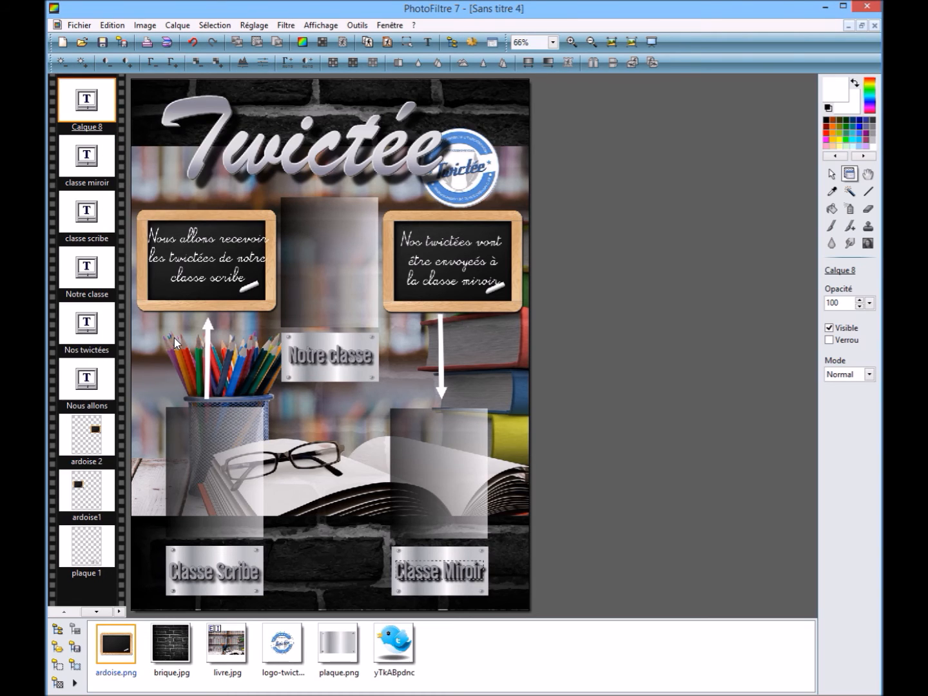
pyautogui.doubleClick(87, 111)
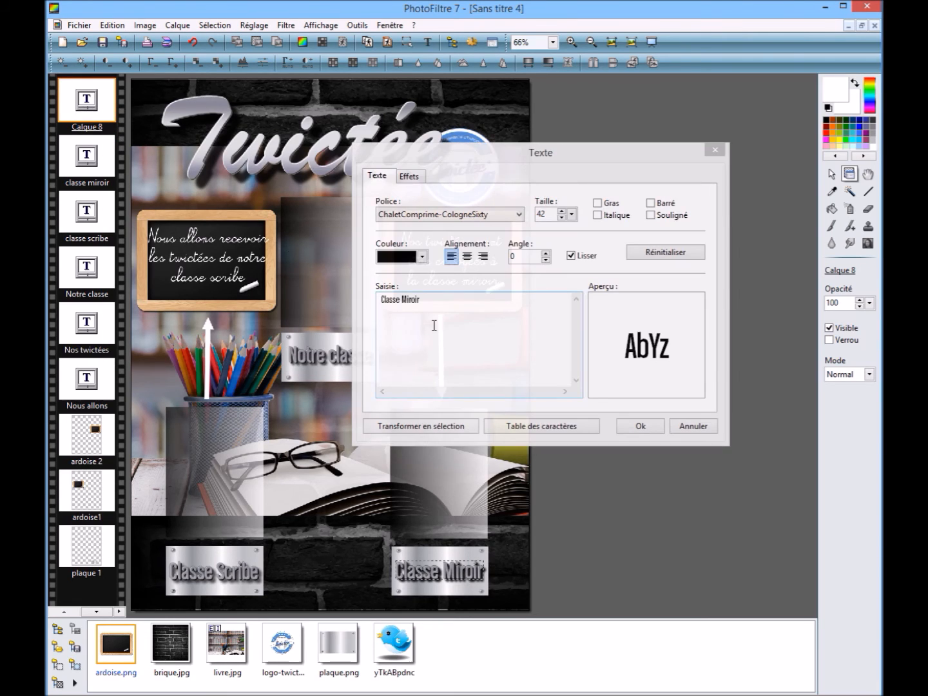
pyautogui.moveTo(382, 310); pyautogui.dragTo(374, 299)
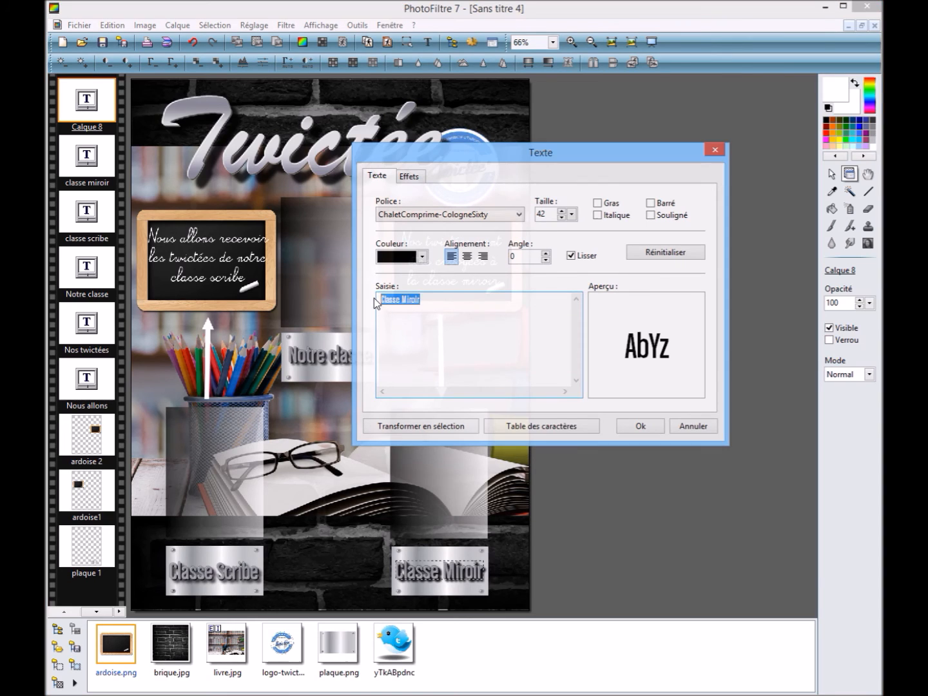
pyautogui.press('BackSpace')
pyautogui.rightClick(418, 299)
pyautogui.click(464, 358)
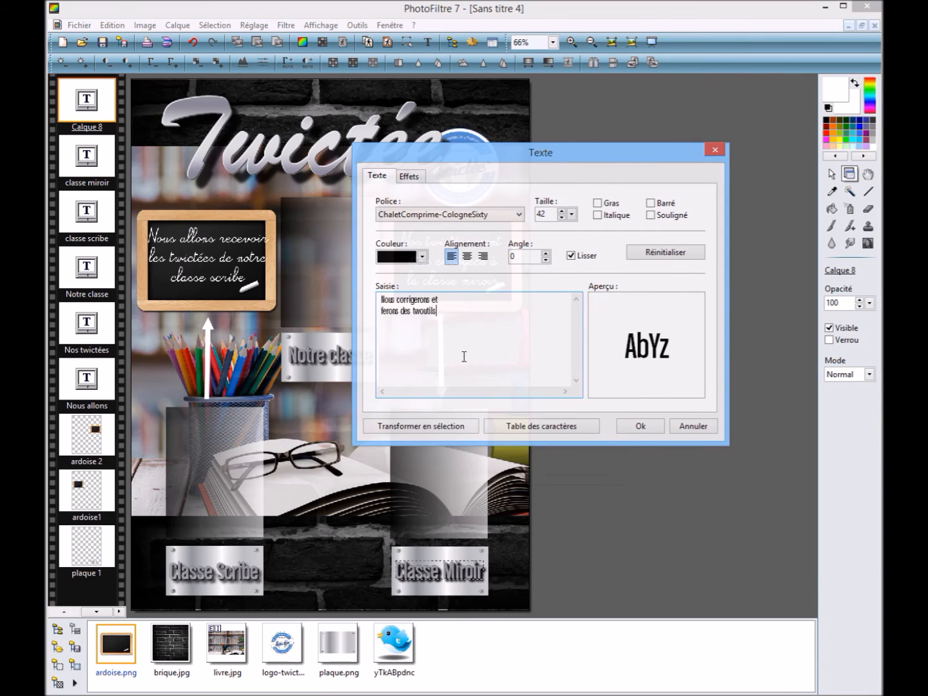
pyautogui.click(636, 426)
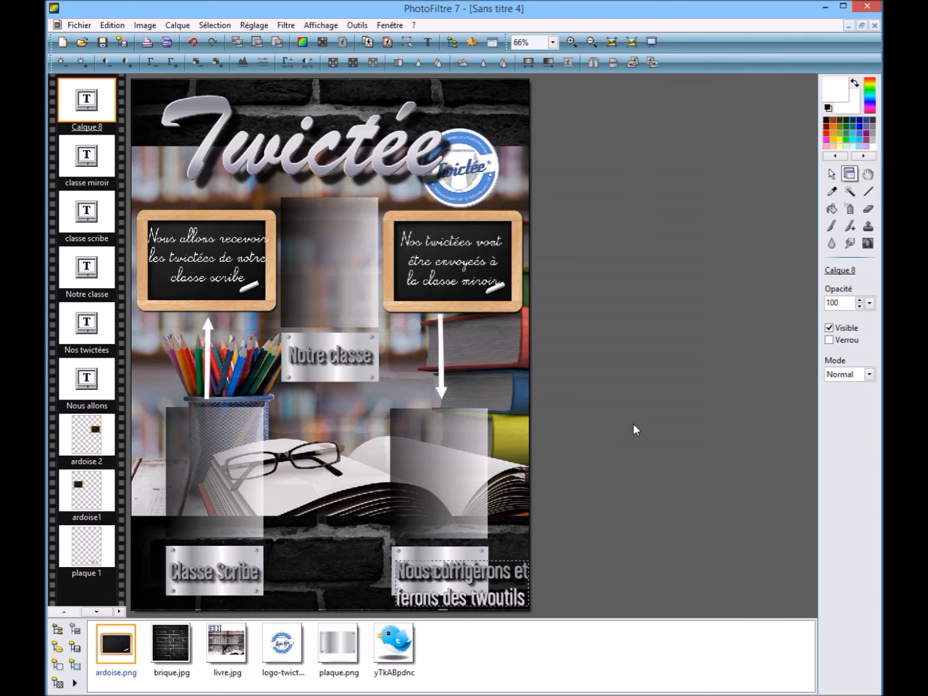
# Make the "Nous corrigerons et ferons des twoutils" text layer resizable and move it below the left slate, over the upward arrow.
pyautogui.rightClick(92, 111)
pyautogui.click(166, 199)
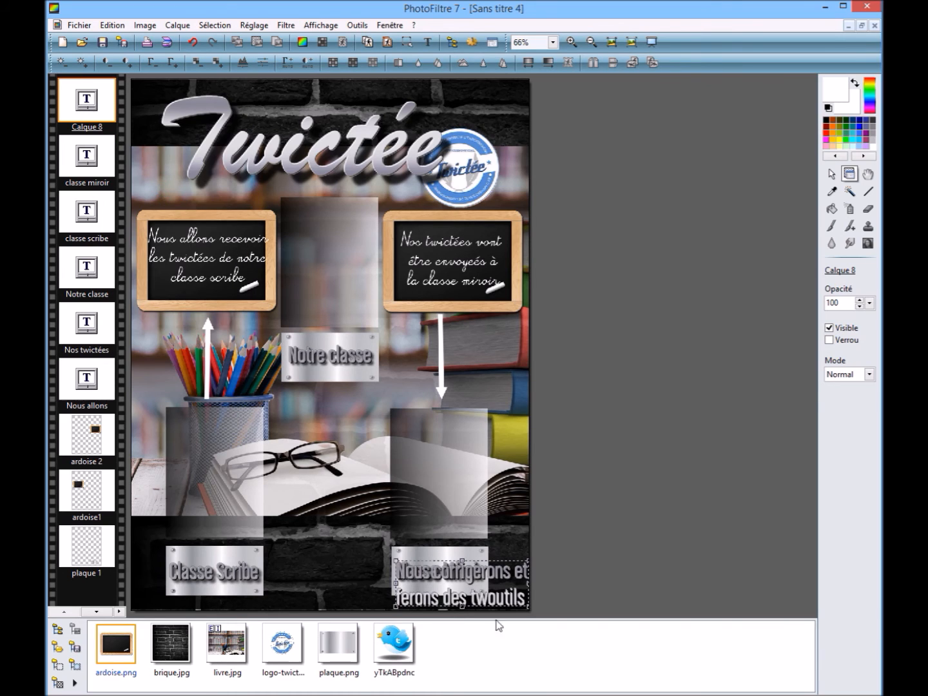
pyautogui.moveTo(246, 378); pyautogui.dragTo(219, 365)
# Validate the placement of the "Nous corrigerons et ferons des twoutils" caption between the left slate and its window.
pyautogui.doubleClick(220, 365)
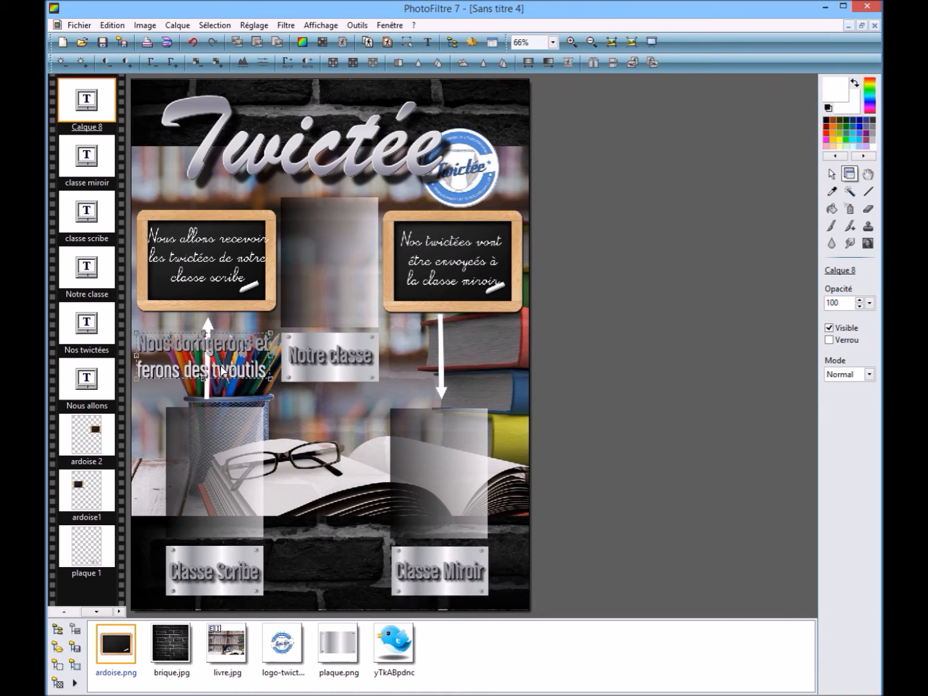
pyautogui.rightClick(223, 369)
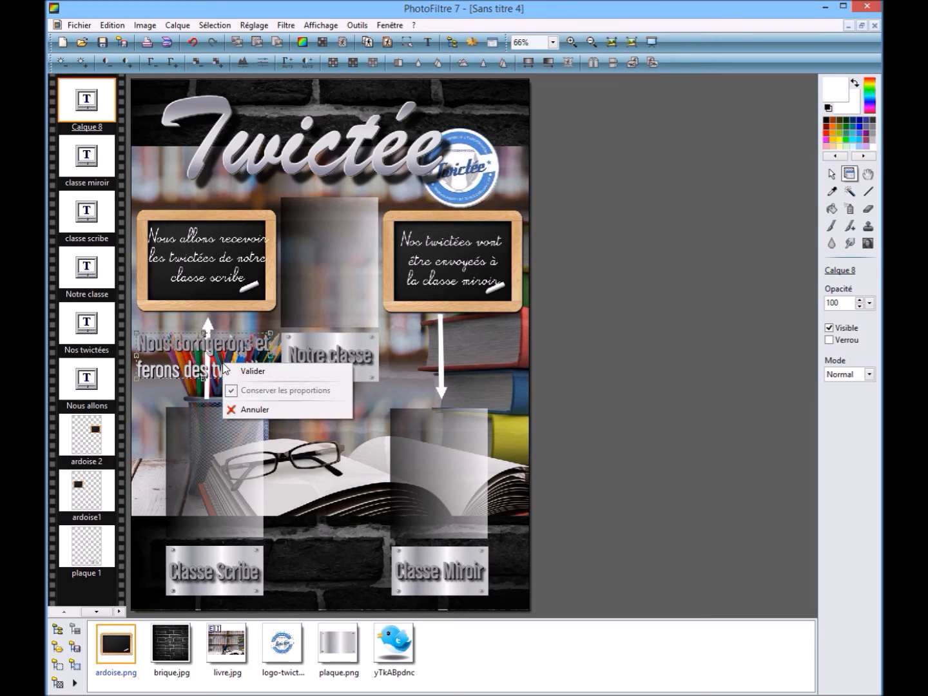
pyautogui.click(271, 369)
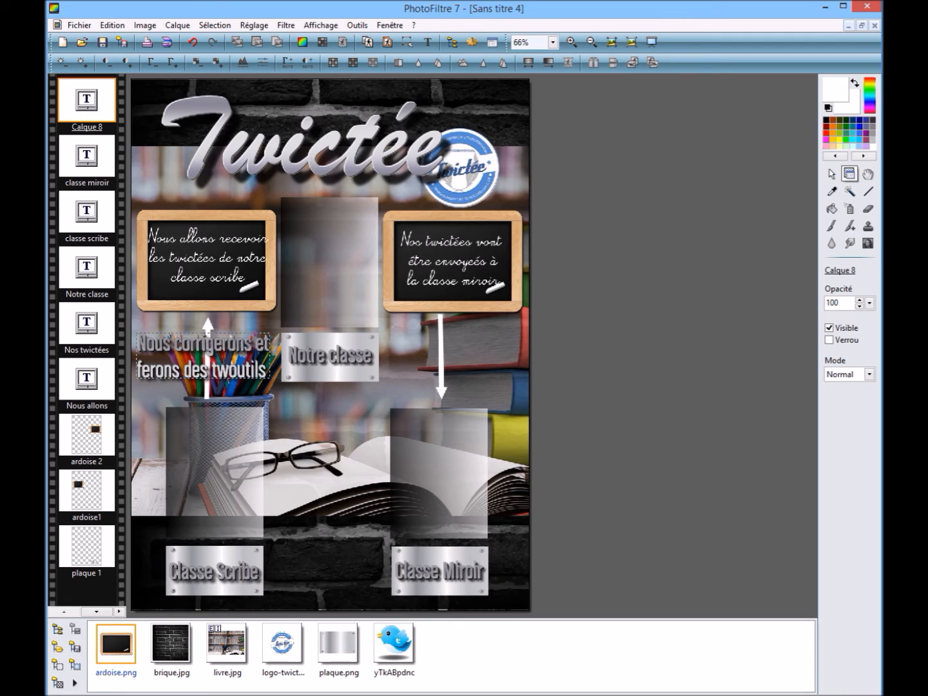
# Duplicate the left caption below the right slate and replace the copy's text with "Ils nous corrigeront et feront des twoutils" on two lines.
pyautogui.rightClick(89, 97)
pyautogui.click(162, 325)
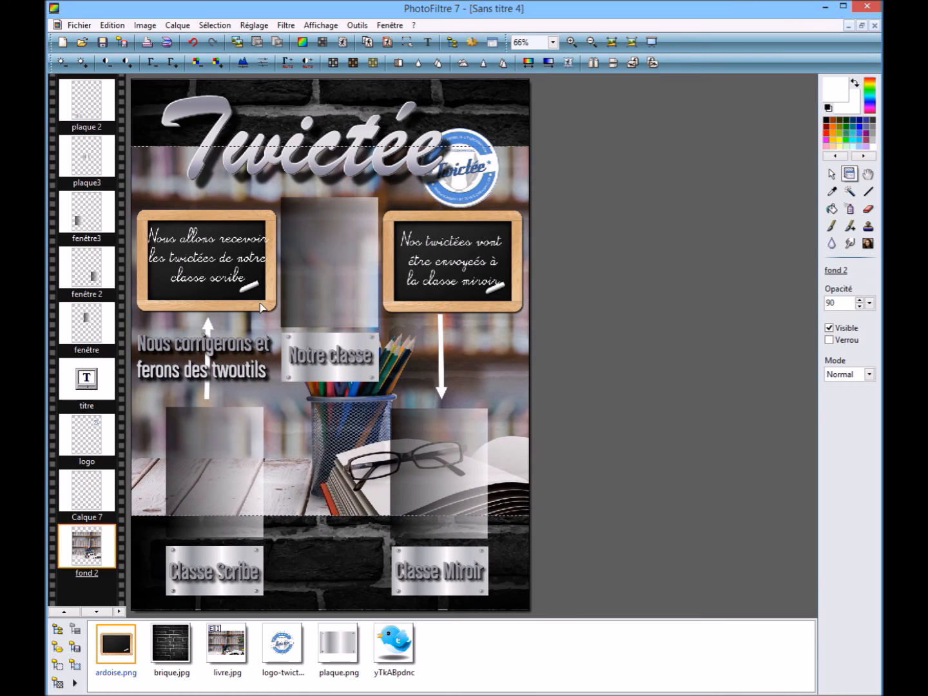
pyautogui.click(193, 43)
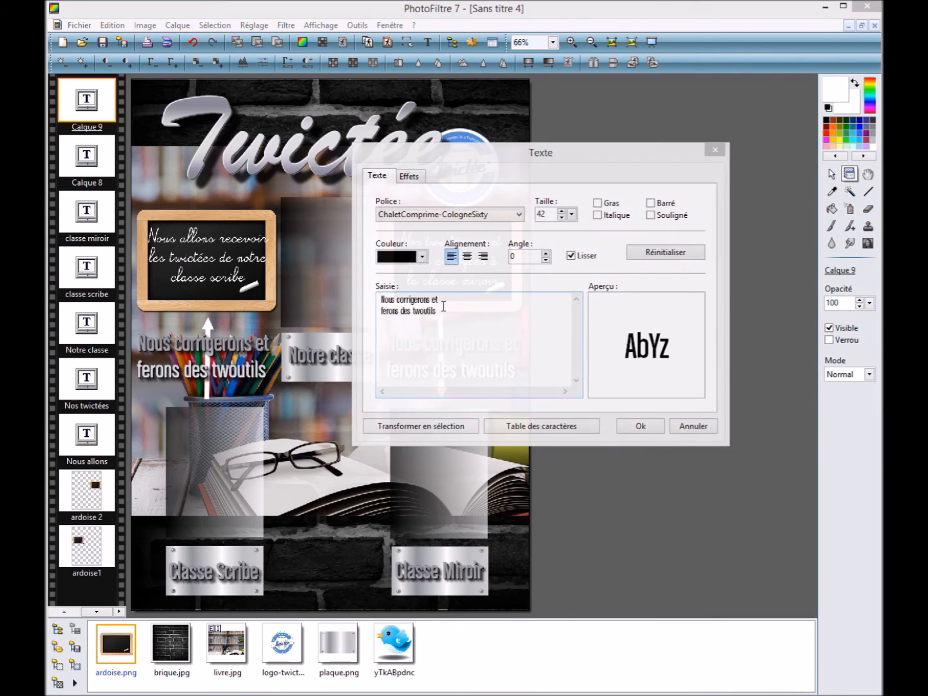
pyautogui.moveTo(443, 310); pyautogui.dragTo(379, 300)
pyautogui.press('Delete')
pyautogui.rightClick(385, 300)
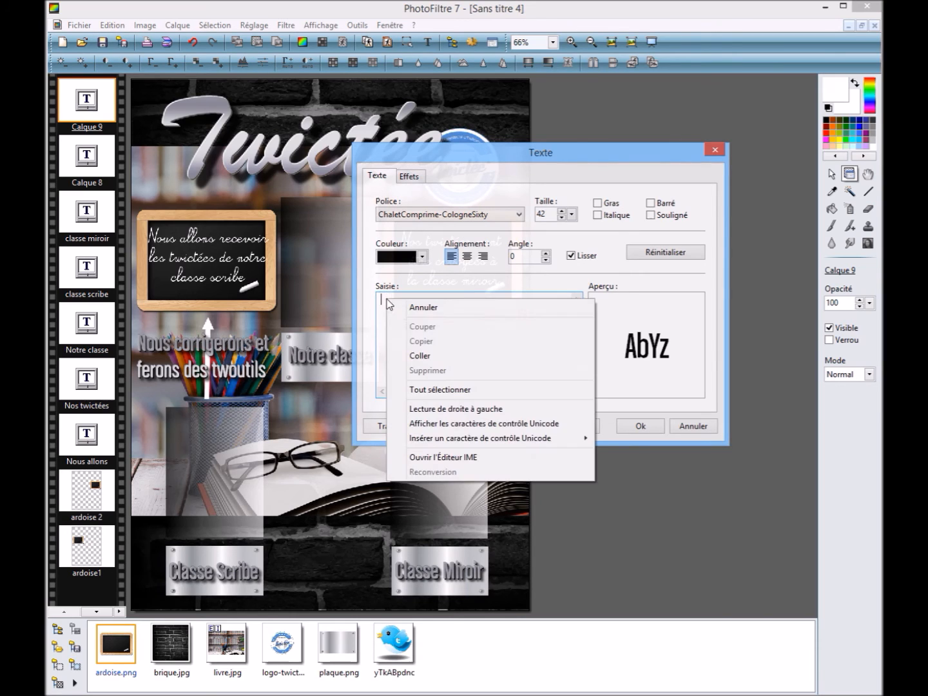
pyautogui.click(424, 357)
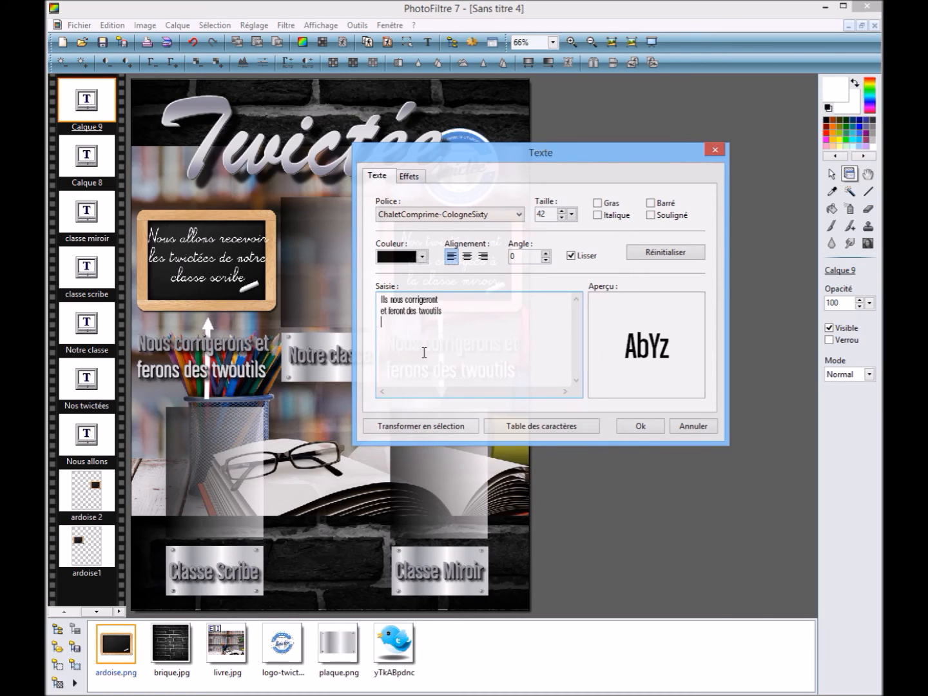
pyautogui.click(635, 427)
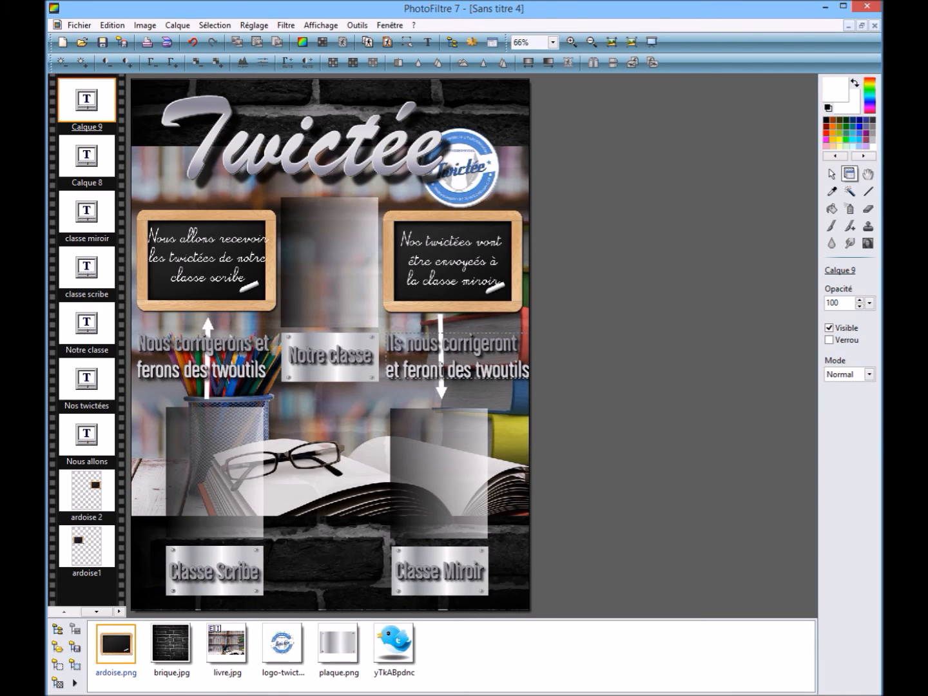
# Duplicate the "Ils nous corrigeront et feront des twoutils" caption and change the copy to "Envoi des twoutils" in bright blue.
pyautogui.rightClick(73, 100)
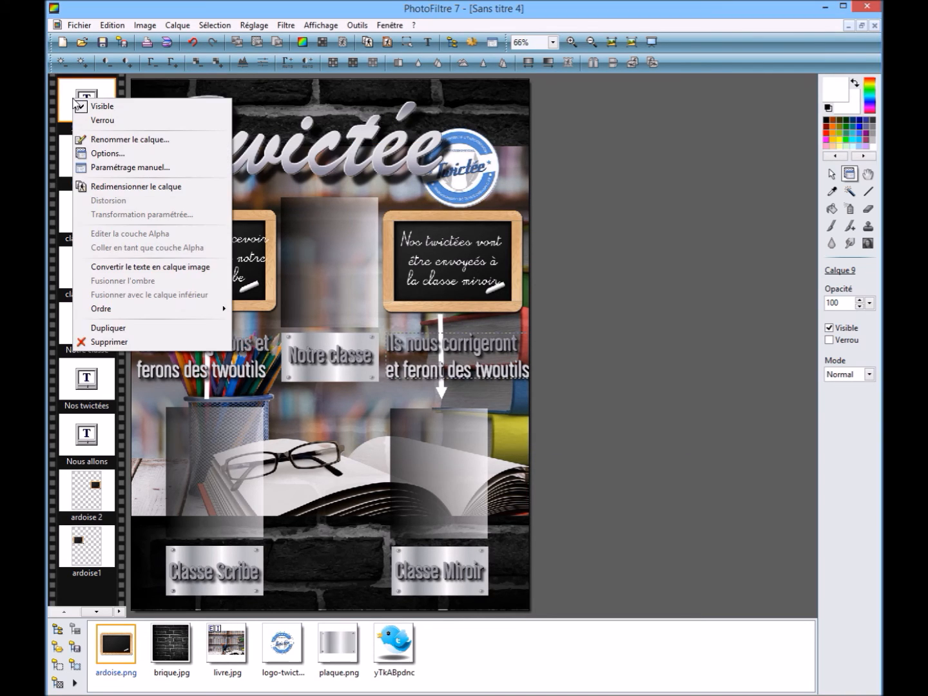
pyautogui.click(160, 328)
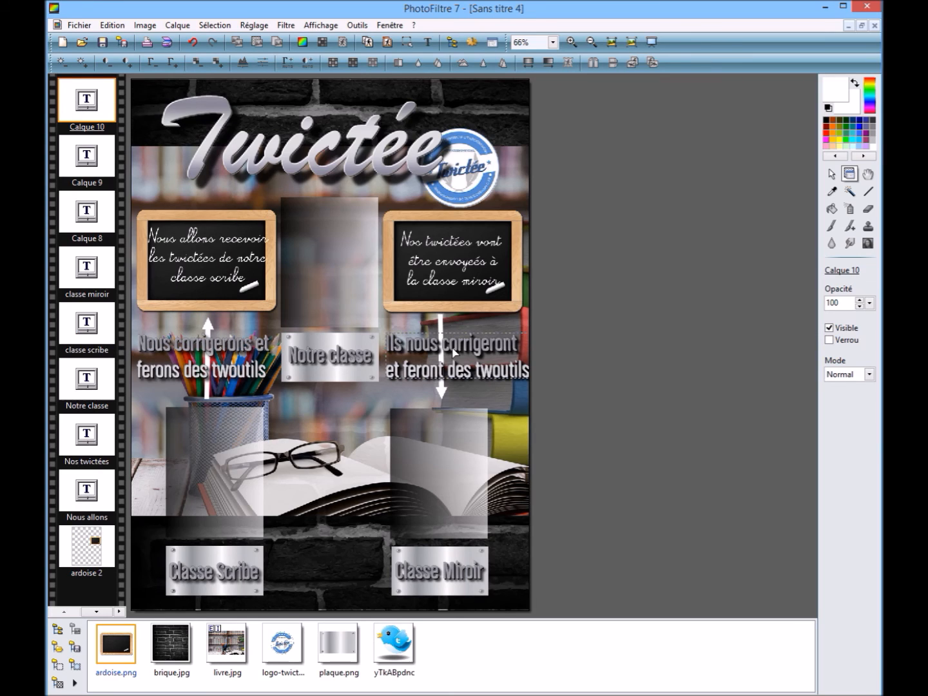
pyautogui.doubleClick(92, 110)
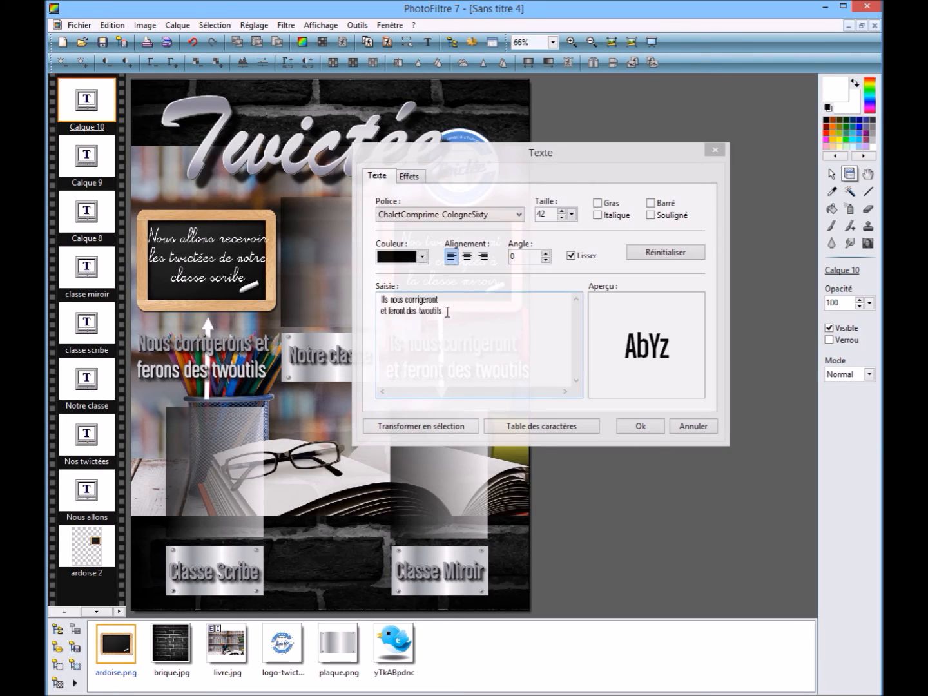
pyautogui.moveTo(451, 312); pyautogui.dragTo(385, 297)
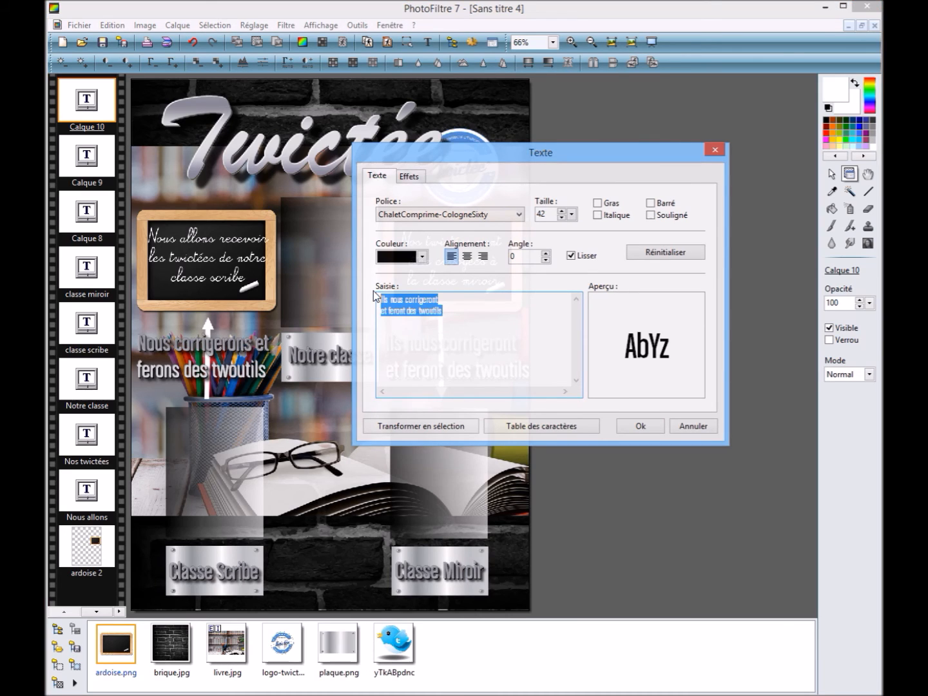
pyautogui.write('Env')
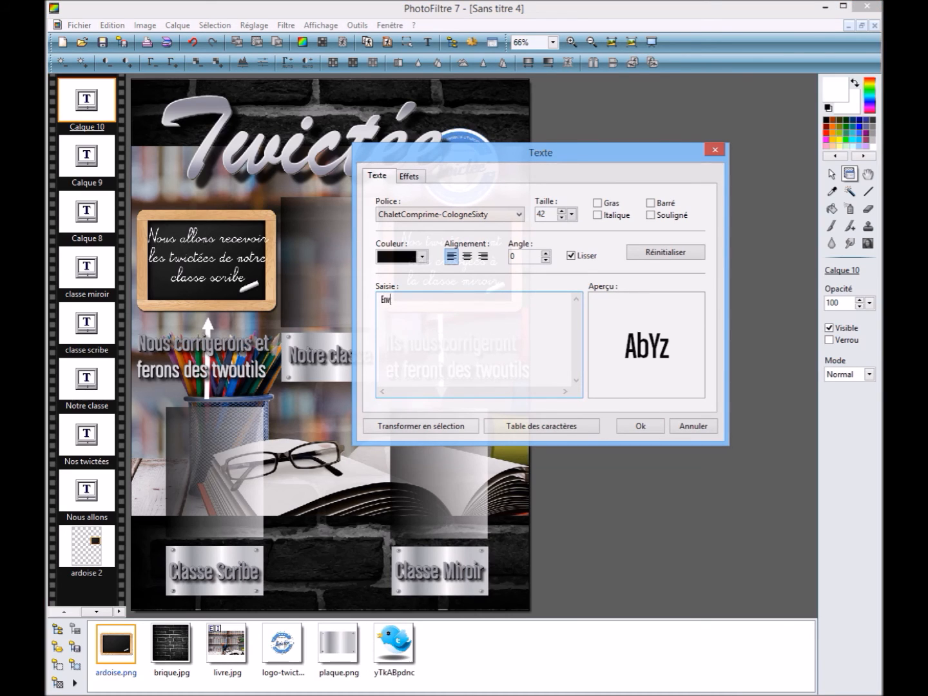
pyautogui.write('oi des twoutils')
pyautogui.click(423, 256)
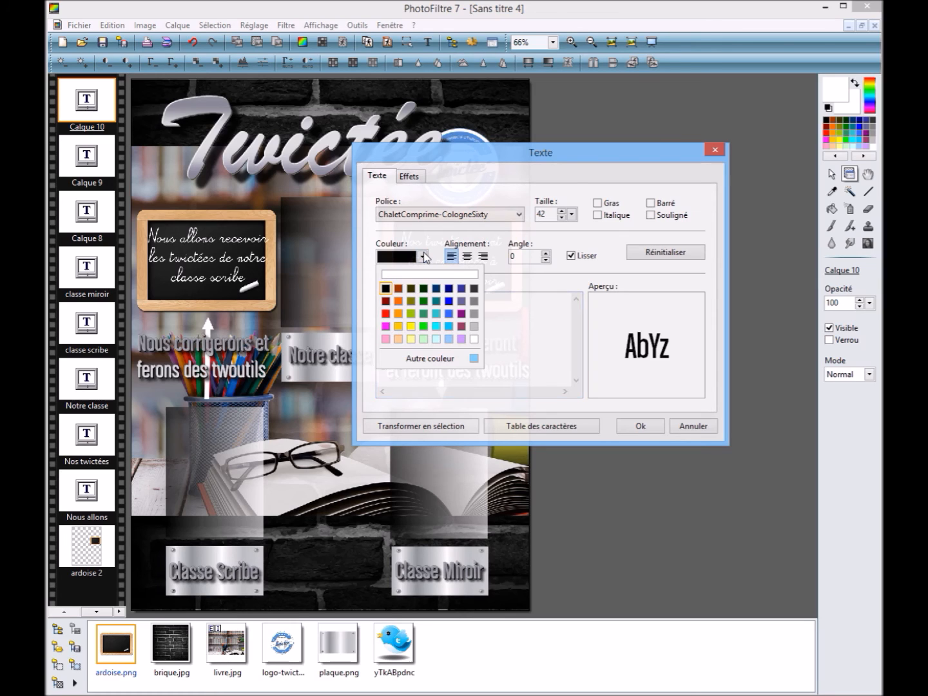
pyautogui.click(449, 325)
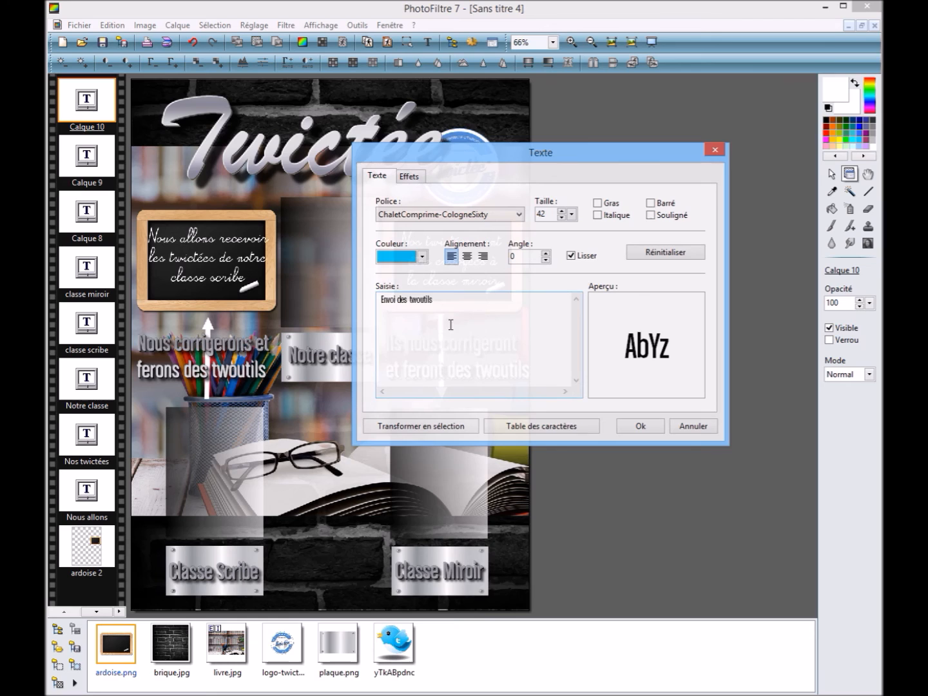
pyautogui.click(640, 426)
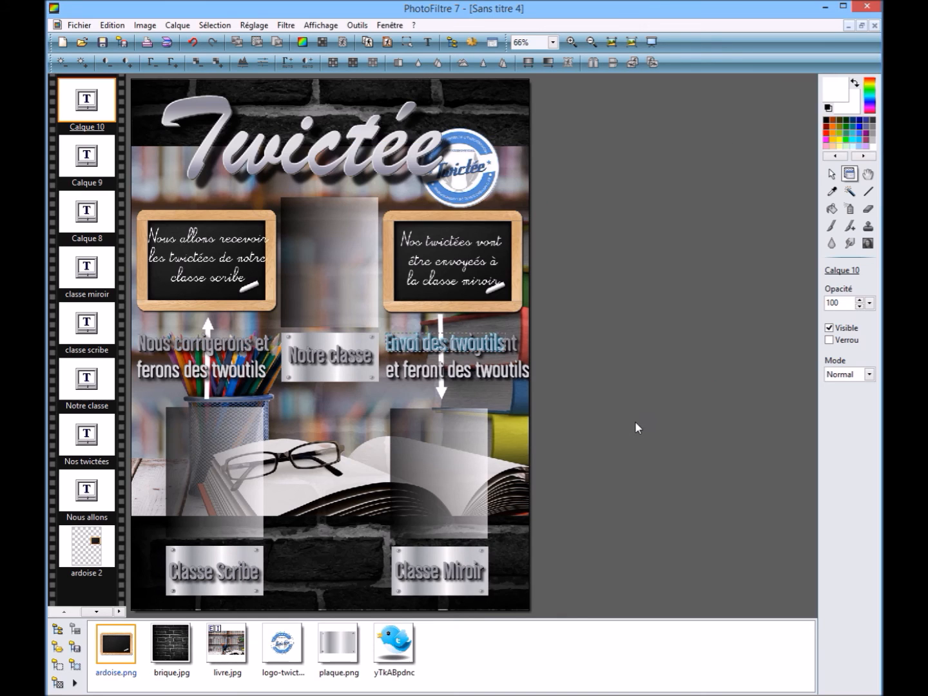
# Move the "Envoi des twoutils" caption between the two lower plates and turn off its fill pattern.
pyautogui.rightClick(95, 116)
pyautogui.click(155, 200)
pyautogui.moveTo(437, 386); pyautogui.dragTo(363, 548)
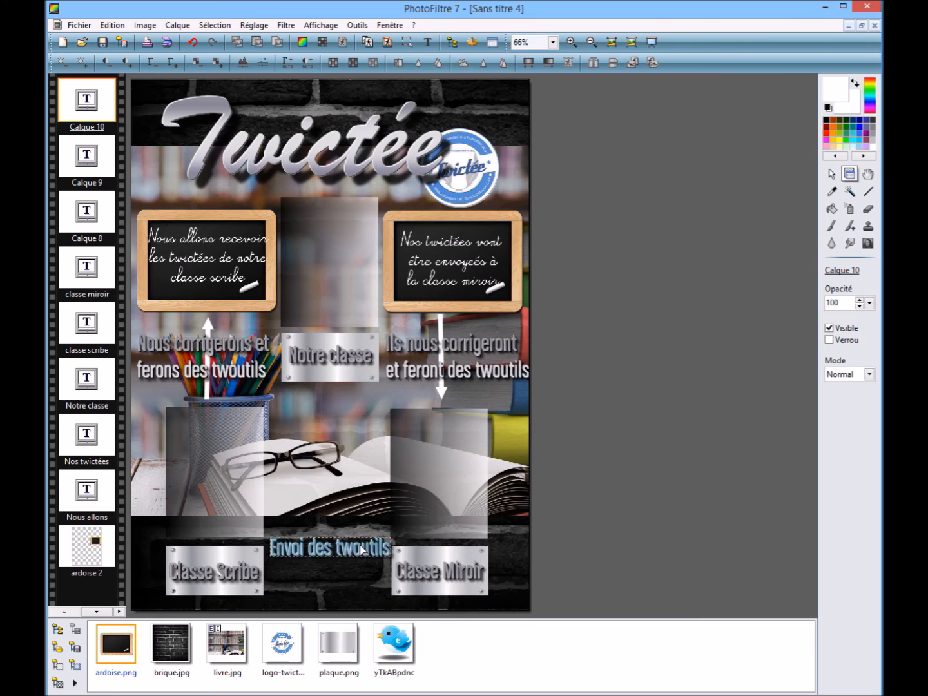
pyautogui.doubleClick(363, 549)
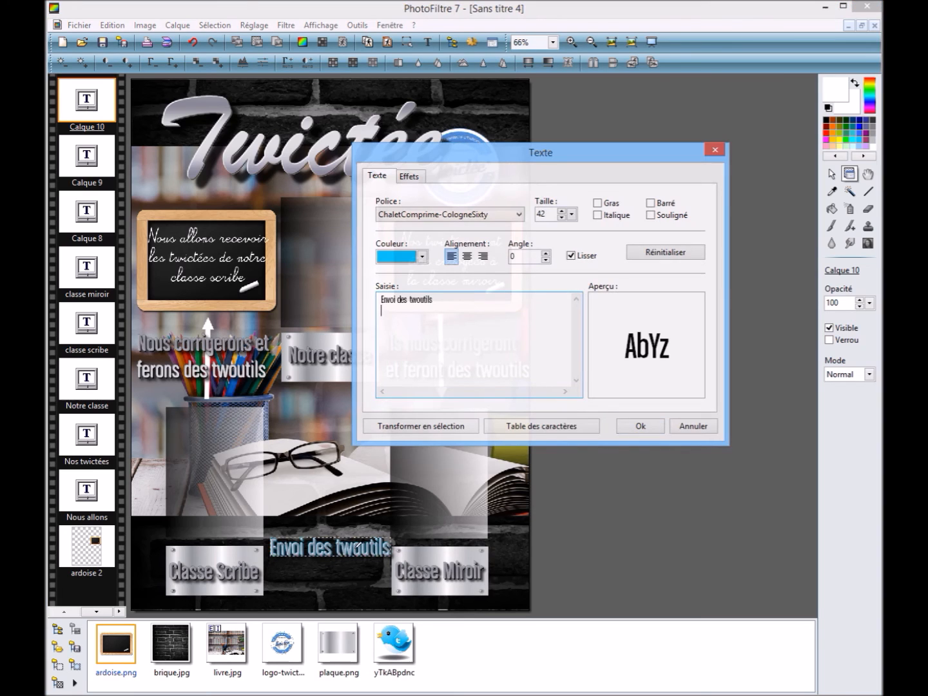
pyautogui.click(410, 176)
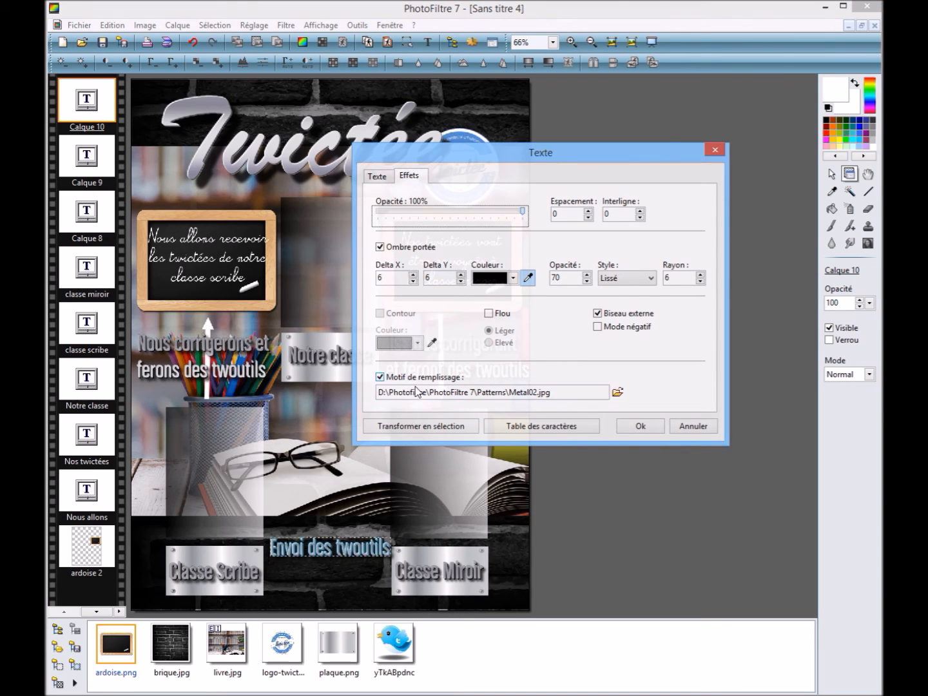
pyautogui.click(380, 377)
pyautogui.click(631, 428)
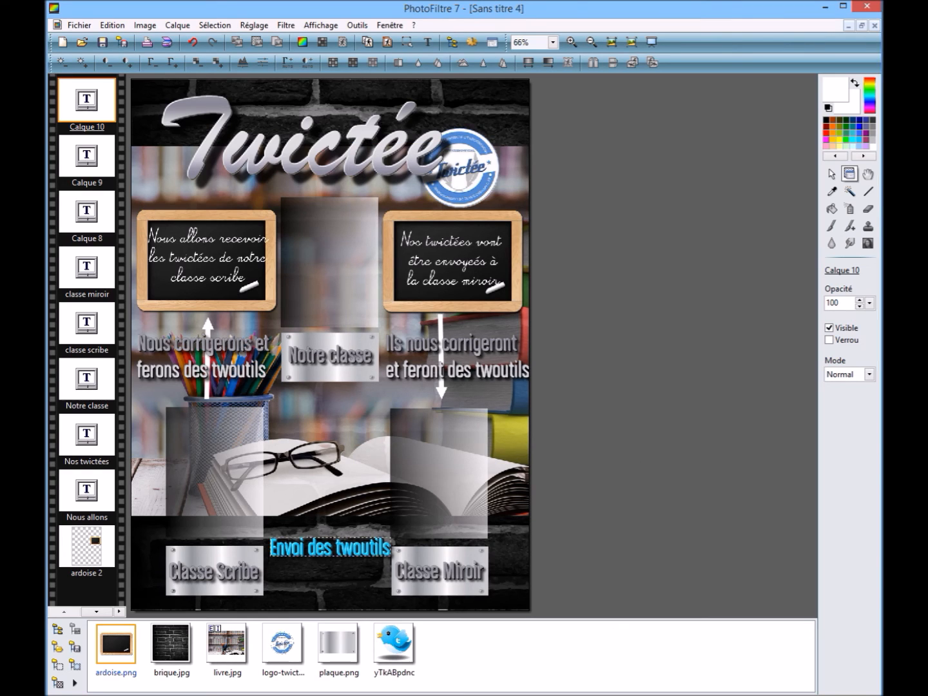
# Add the blue bird image as a layer, shrink it proportionally and place it just above "Envoi des twoutils".
pyautogui.moveTo(395, 652); pyautogui.dragTo(335, 468)
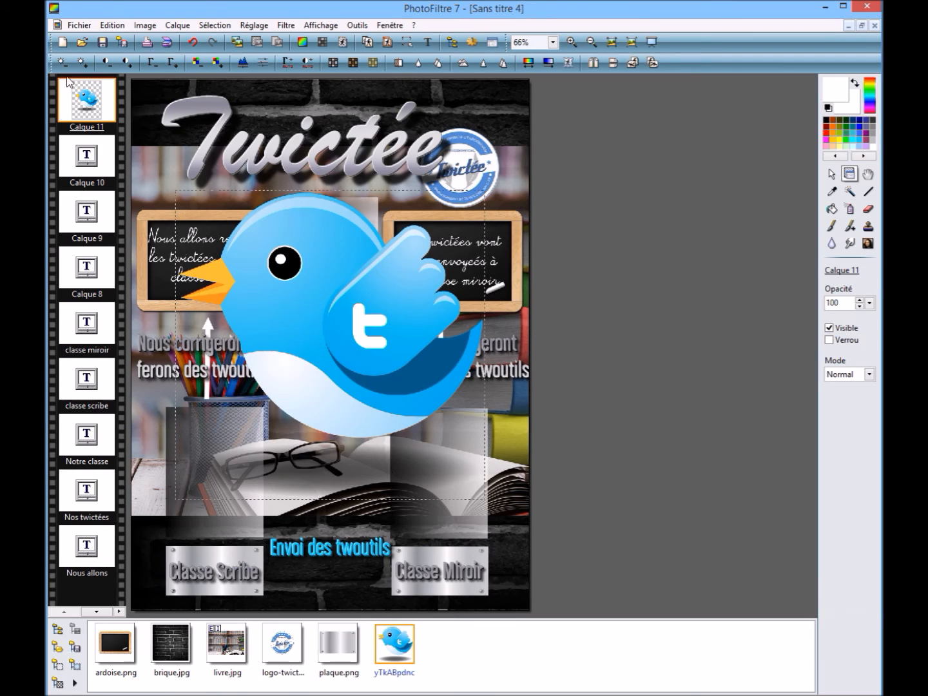
pyautogui.rightClick(80, 105)
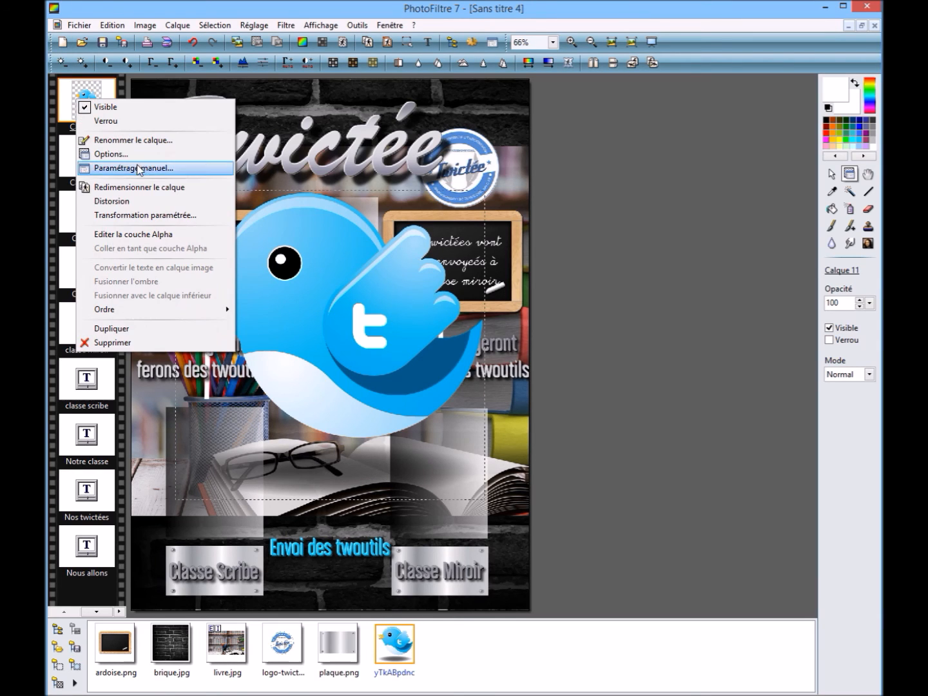
pyautogui.click(170, 188)
pyautogui.moveTo(176, 191); pyautogui.dragTo(409, 422)
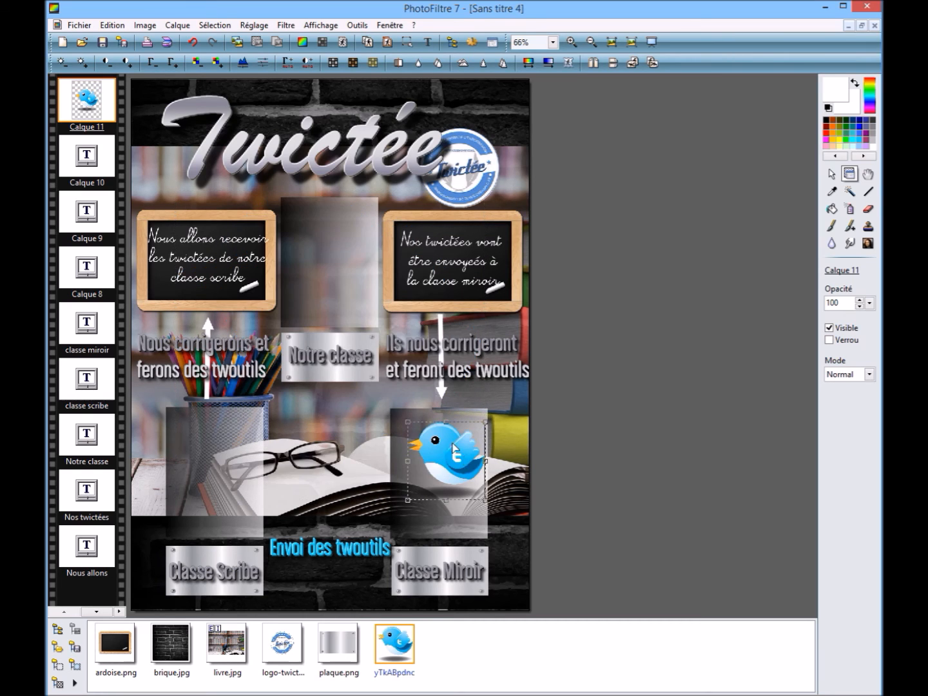
pyautogui.moveTo(365, 489); pyautogui.dragTo(340, 497)
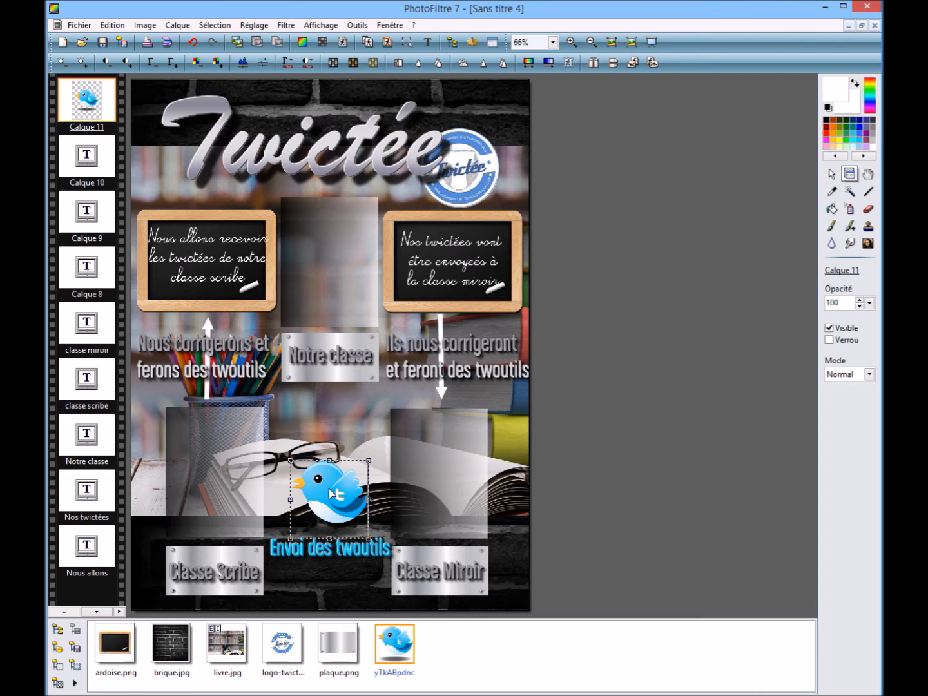
pyautogui.rightClick(330, 493)
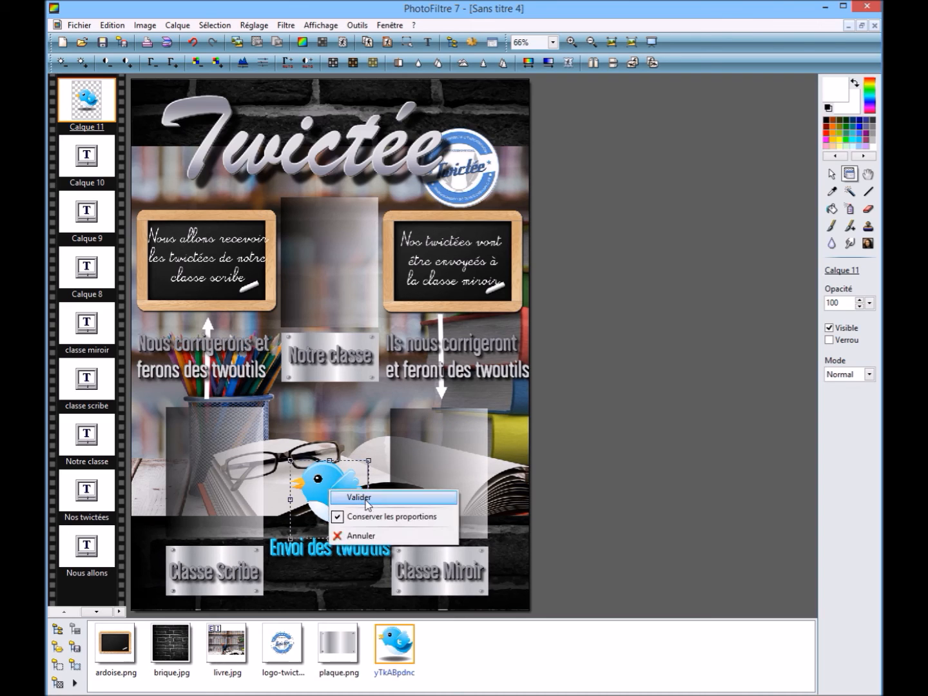
pyautogui.click(357, 496)
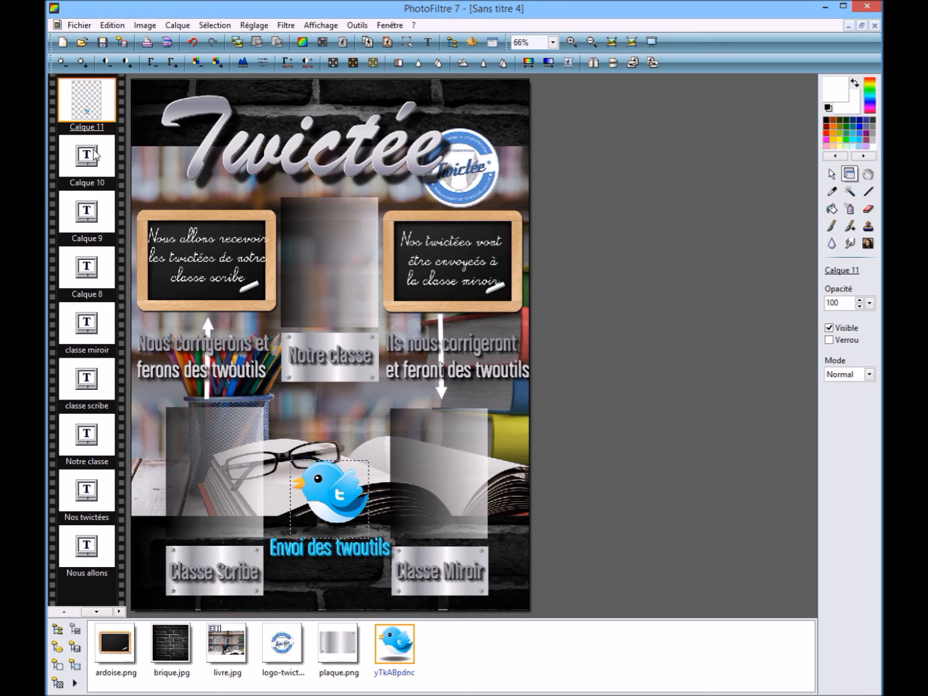
# Create a blank layer of 898 × 1200 pixels with automatic transparency above the bird layer.
pyautogui.click(176, 26)
pyautogui.moveTo(193, 40)
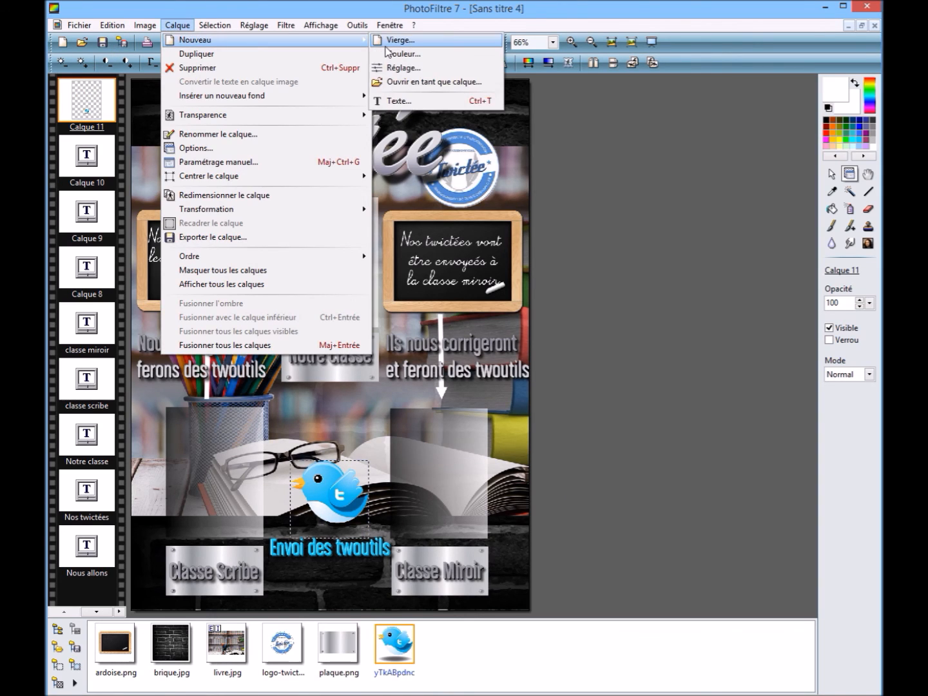
pyautogui.click(389, 37)
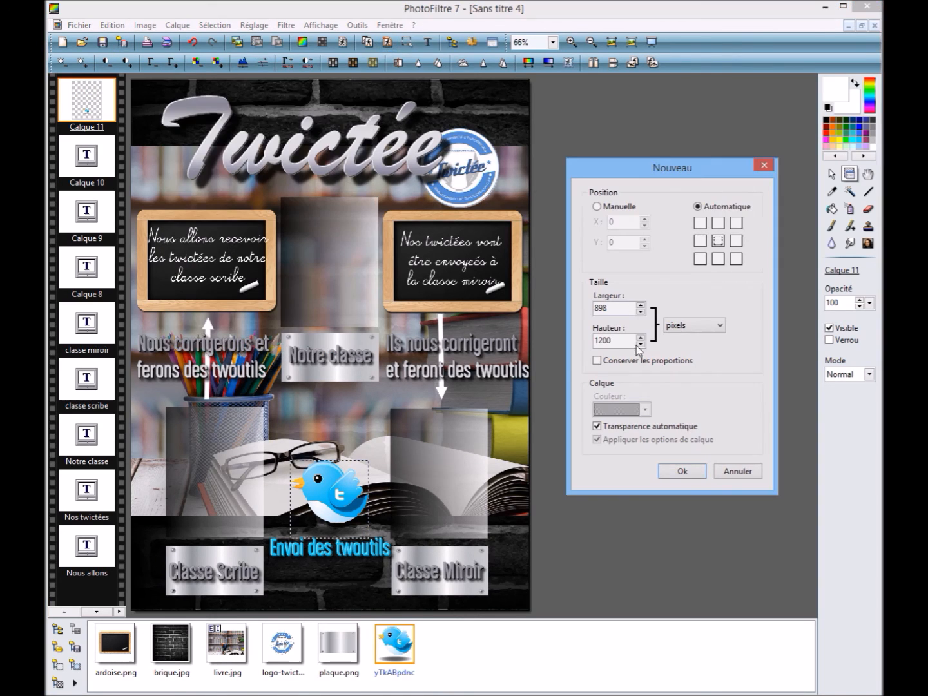
pyautogui.click(669, 471)
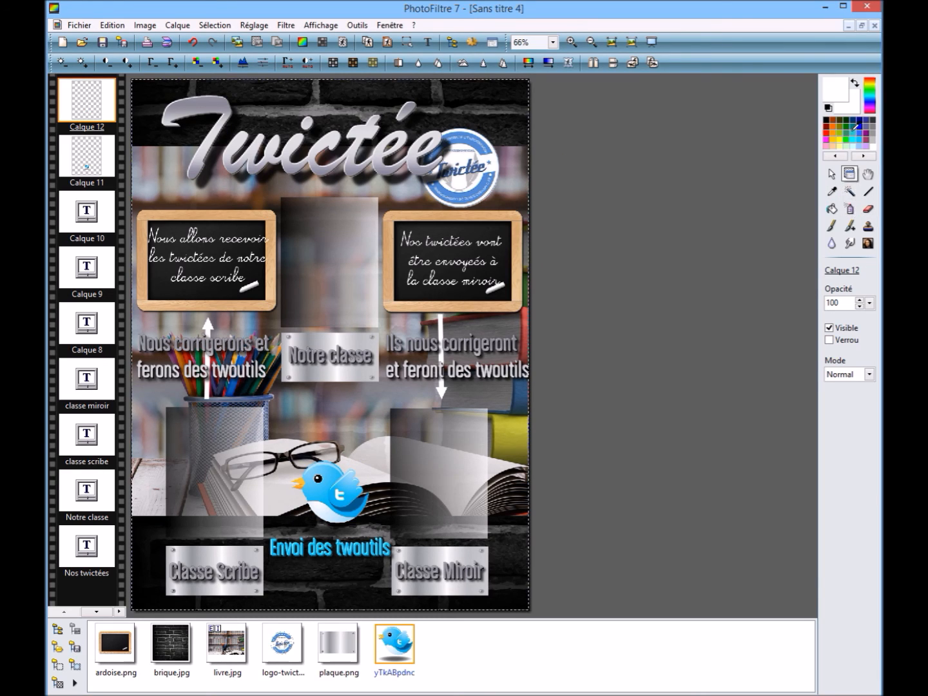
# Draw two bright blue arrows of thickness 20, one from the right window up towards "Notre classe", one from there down to the left window.
pyautogui.click(868, 208)
pyautogui.click(868, 191)
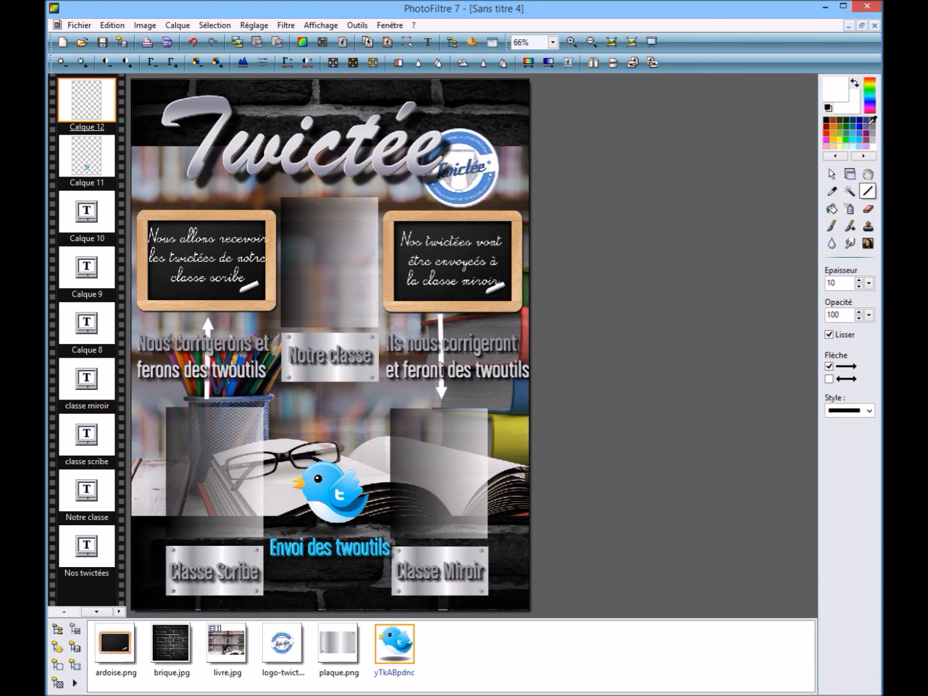
pyautogui.click(841, 96)
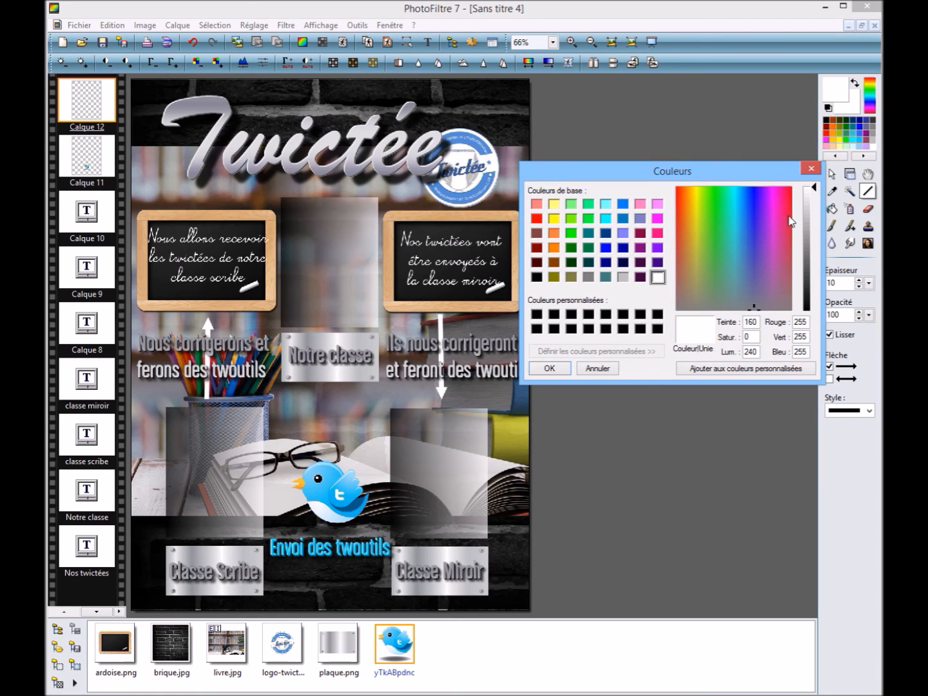
pyautogui.click(860, 133)
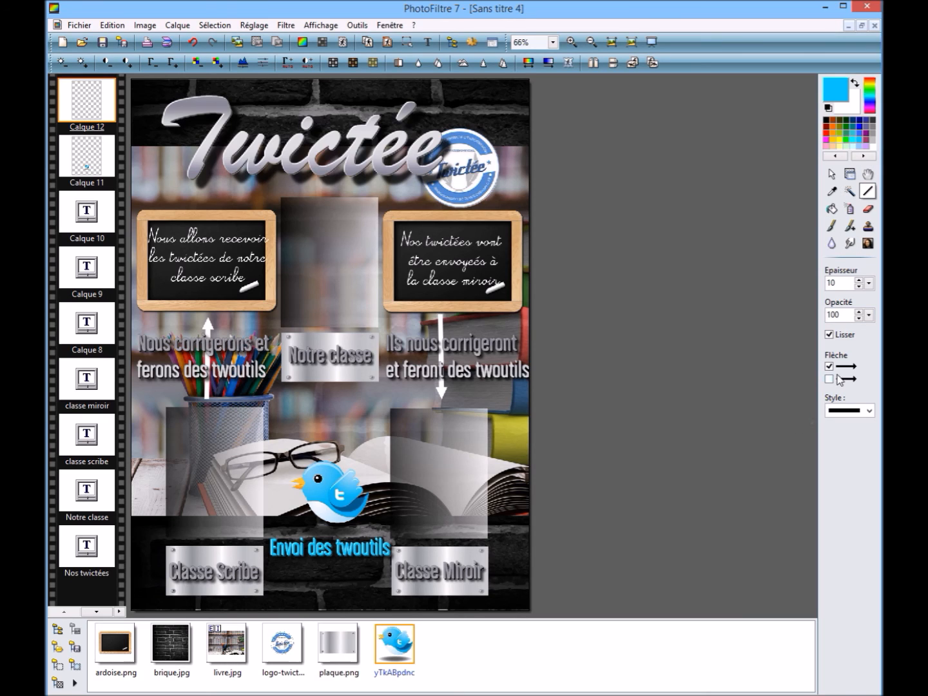
pyautogui.click(859, 280)
pyautogui.click(858, 281)
pyautogui.moveTo(384, 467); pyautogui.dragTo(354, 394)
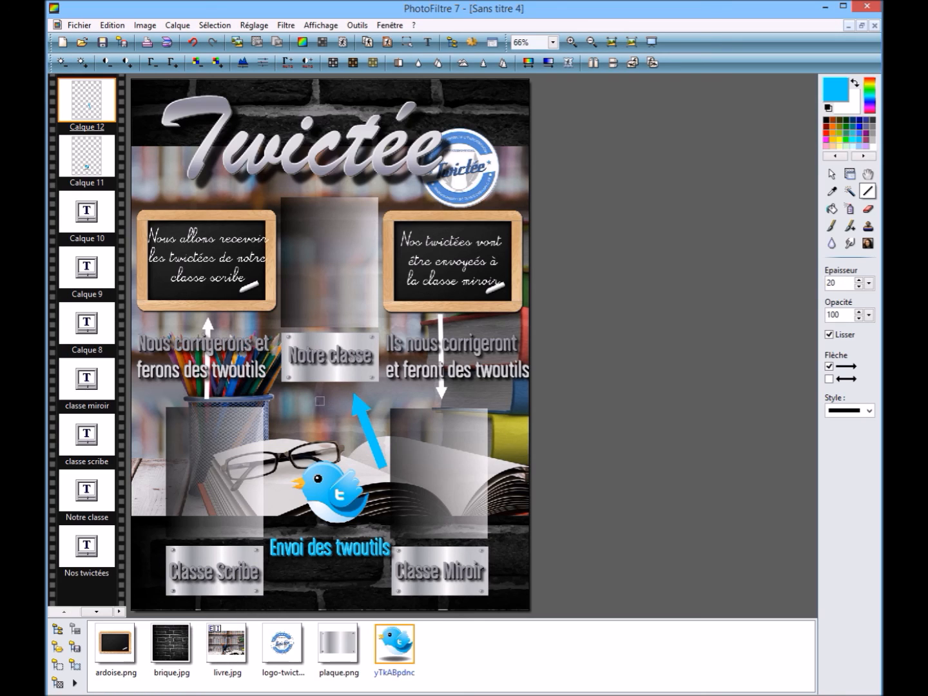
pyautogui.moveTo(316, 400); pyautogui.dragTo(275, 470)
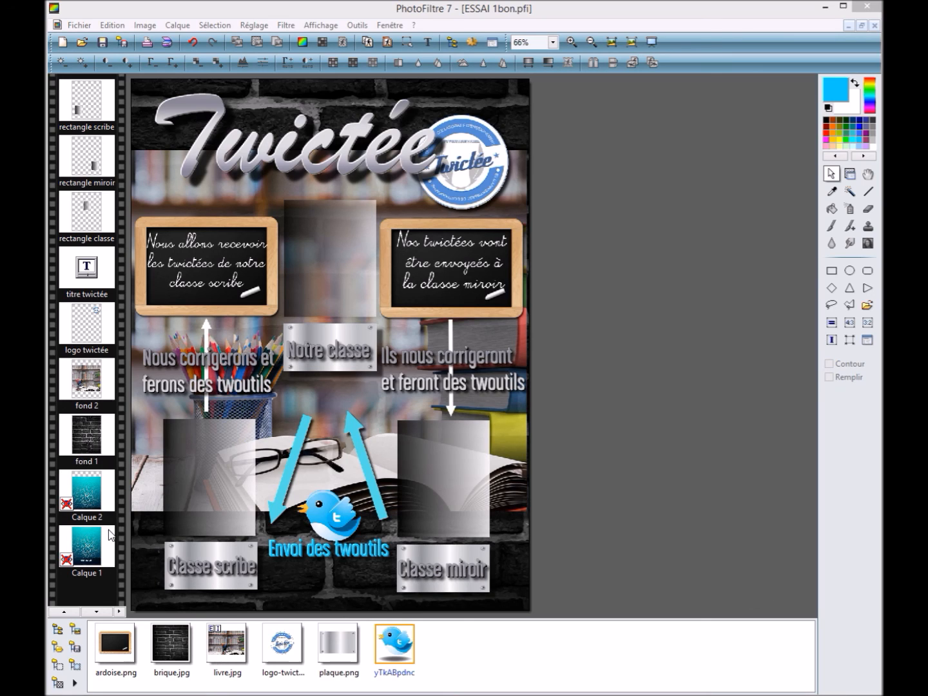
# In ESSAI 1bon.pfi, swap the brick background for the teal one by hiding fond 1 and showing Calque 2 and Calque 1.
pyautogui.rightClick(68, 425)
pyautogui.click(80, 435)
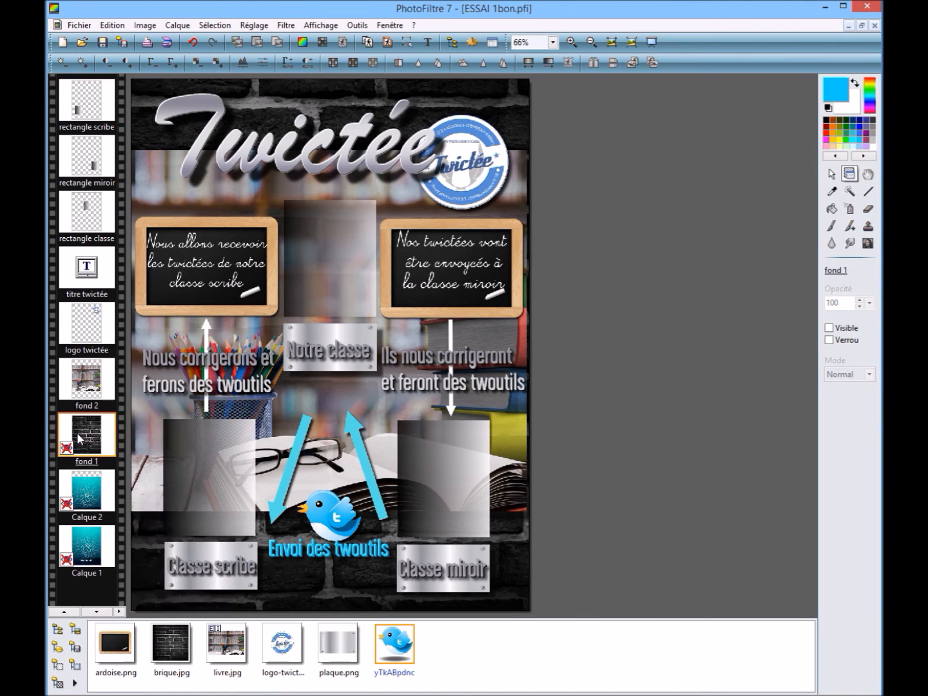
pyautogui.click(68, 504)
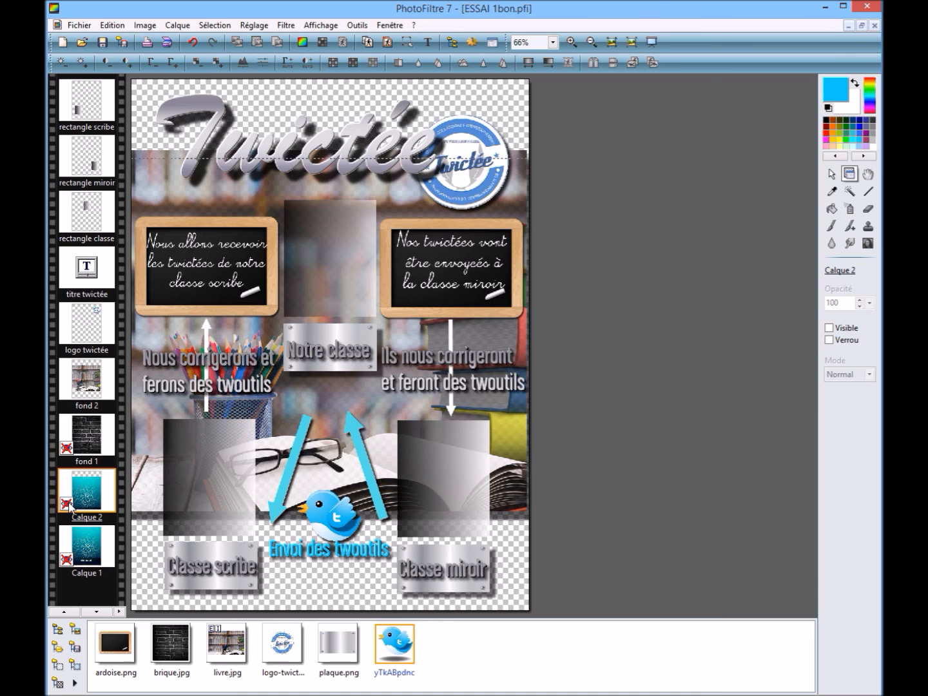
pyautogui.rightClick(67, 505)
pyautogui.click(107, 259)
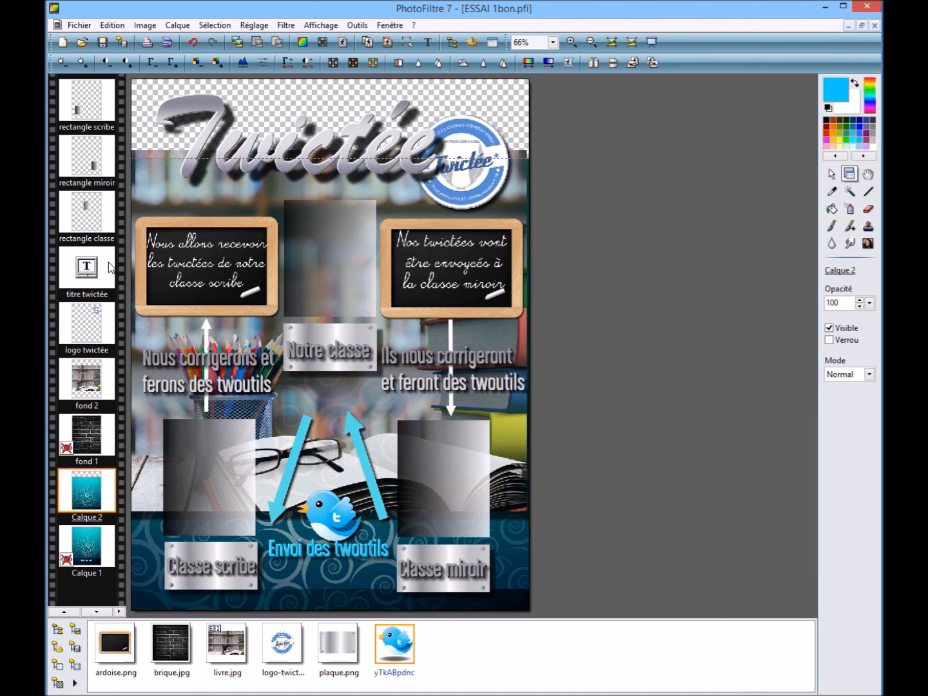
pyautogui.click(72, 559)
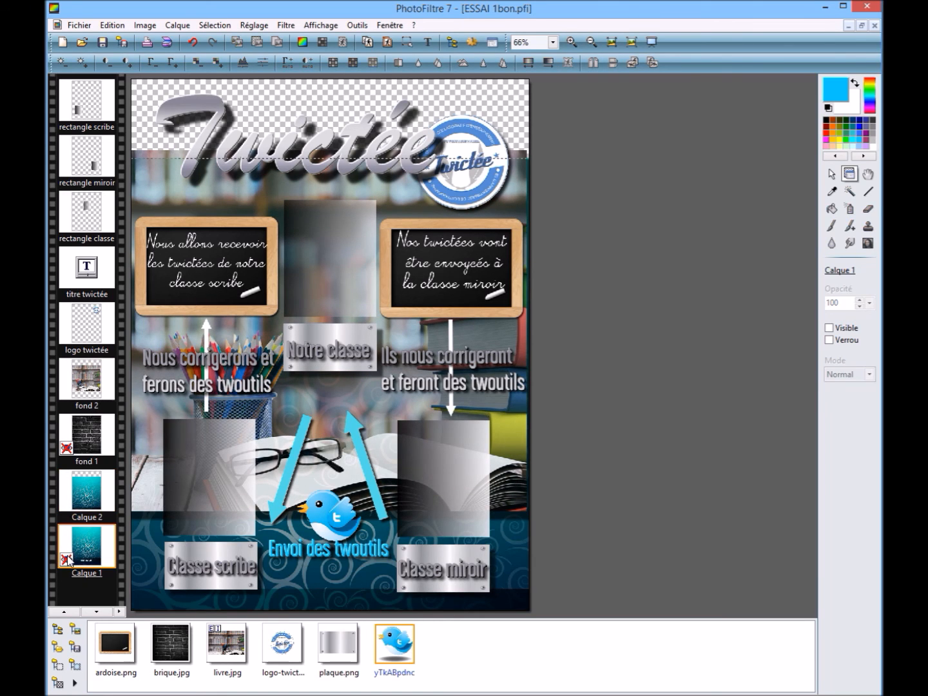
pyautogui.rightClick(68, 558)
pyautogui.click(97, 309)
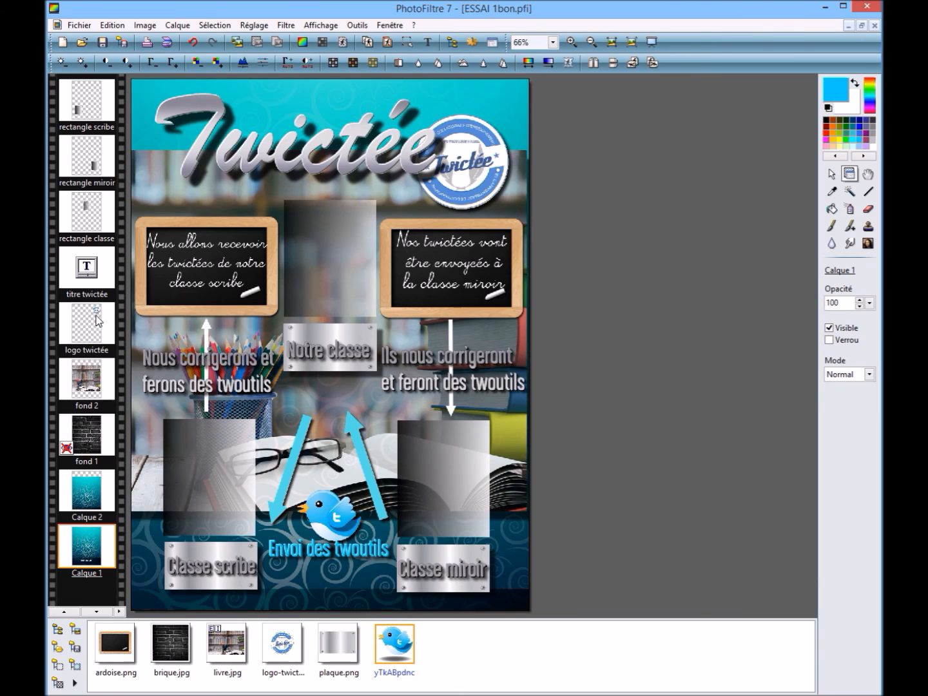